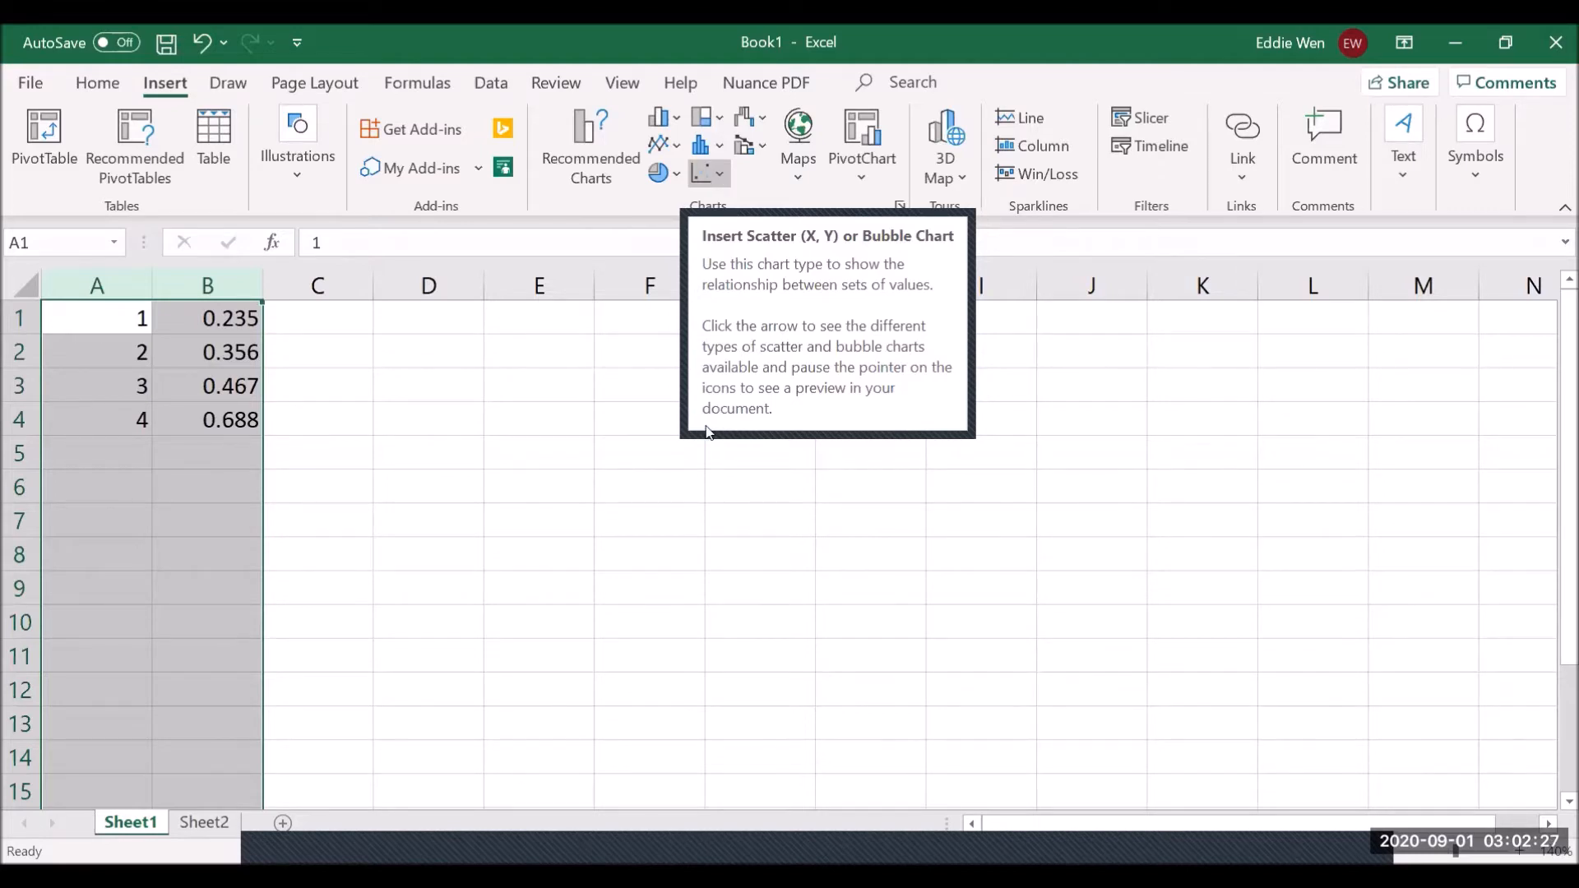
- Open the Insert Scatter (X, Y) chart choices for the A1:B4 time and rate data
click(717, 174)
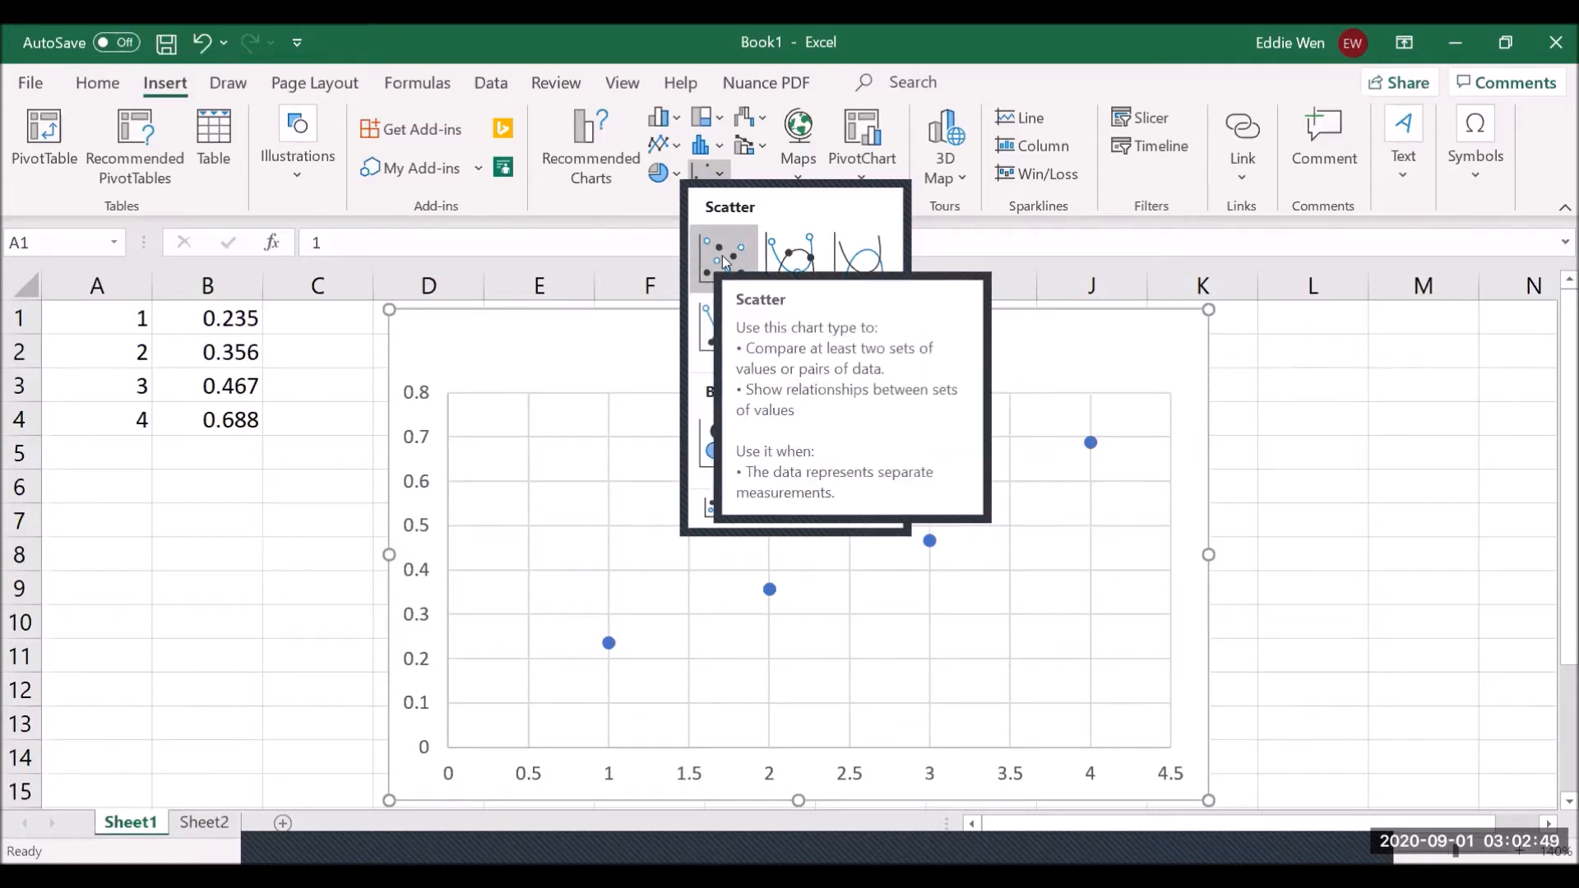
- Insert the markers-only scatter chart plotting the four A–B data points
click(726, 262)
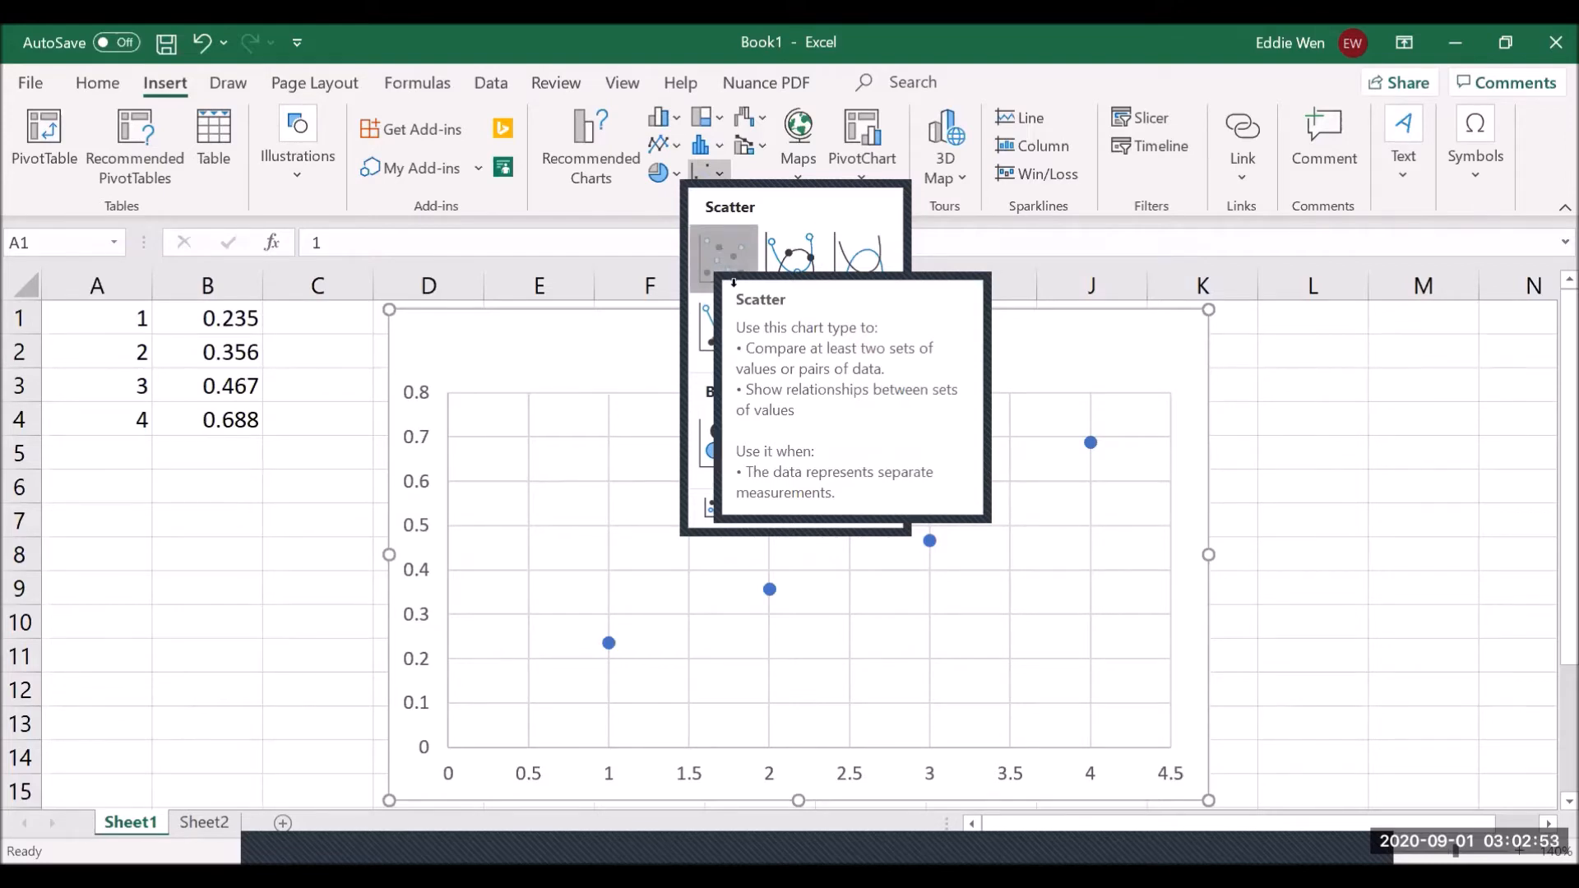
click(733, 283)
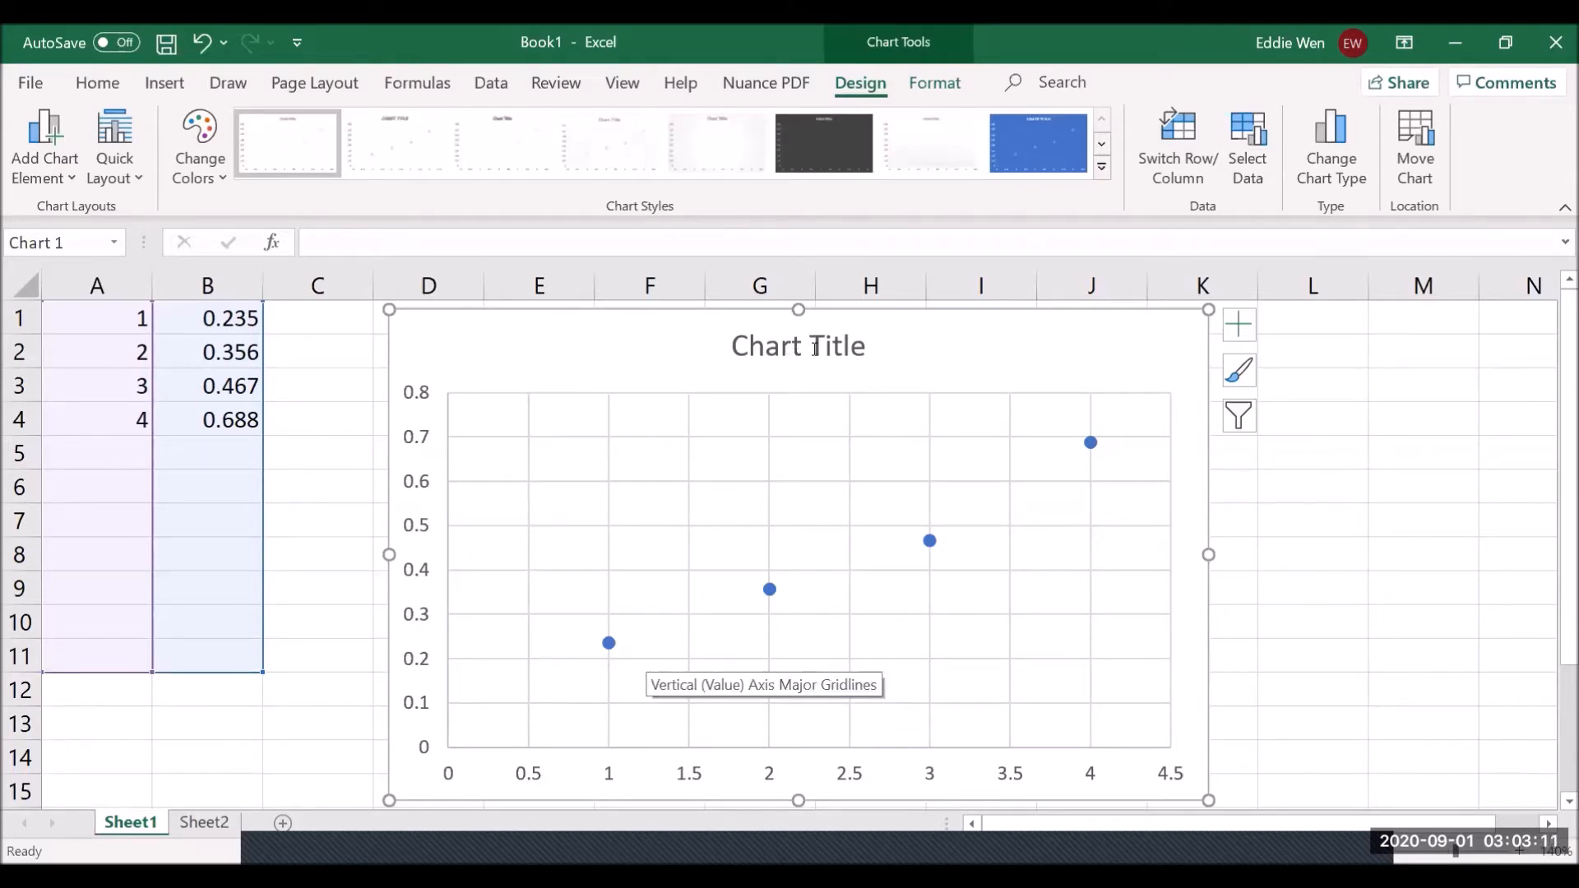
- Replace the default chart title placeholder with 'Rate vs. Time'
click(734, 346)
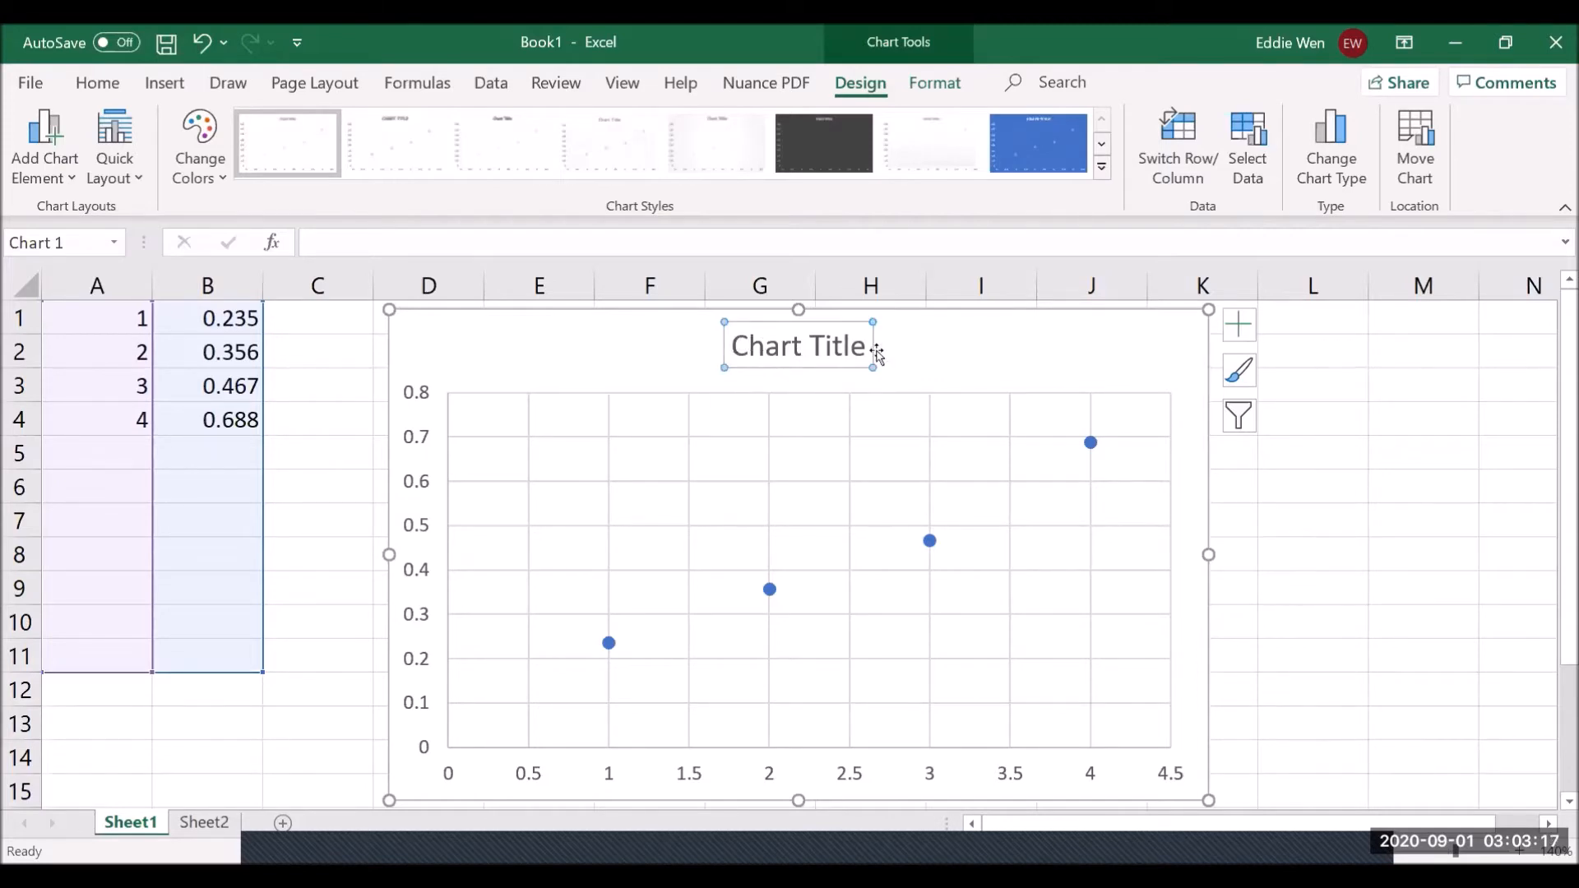
key(ctrl+a)
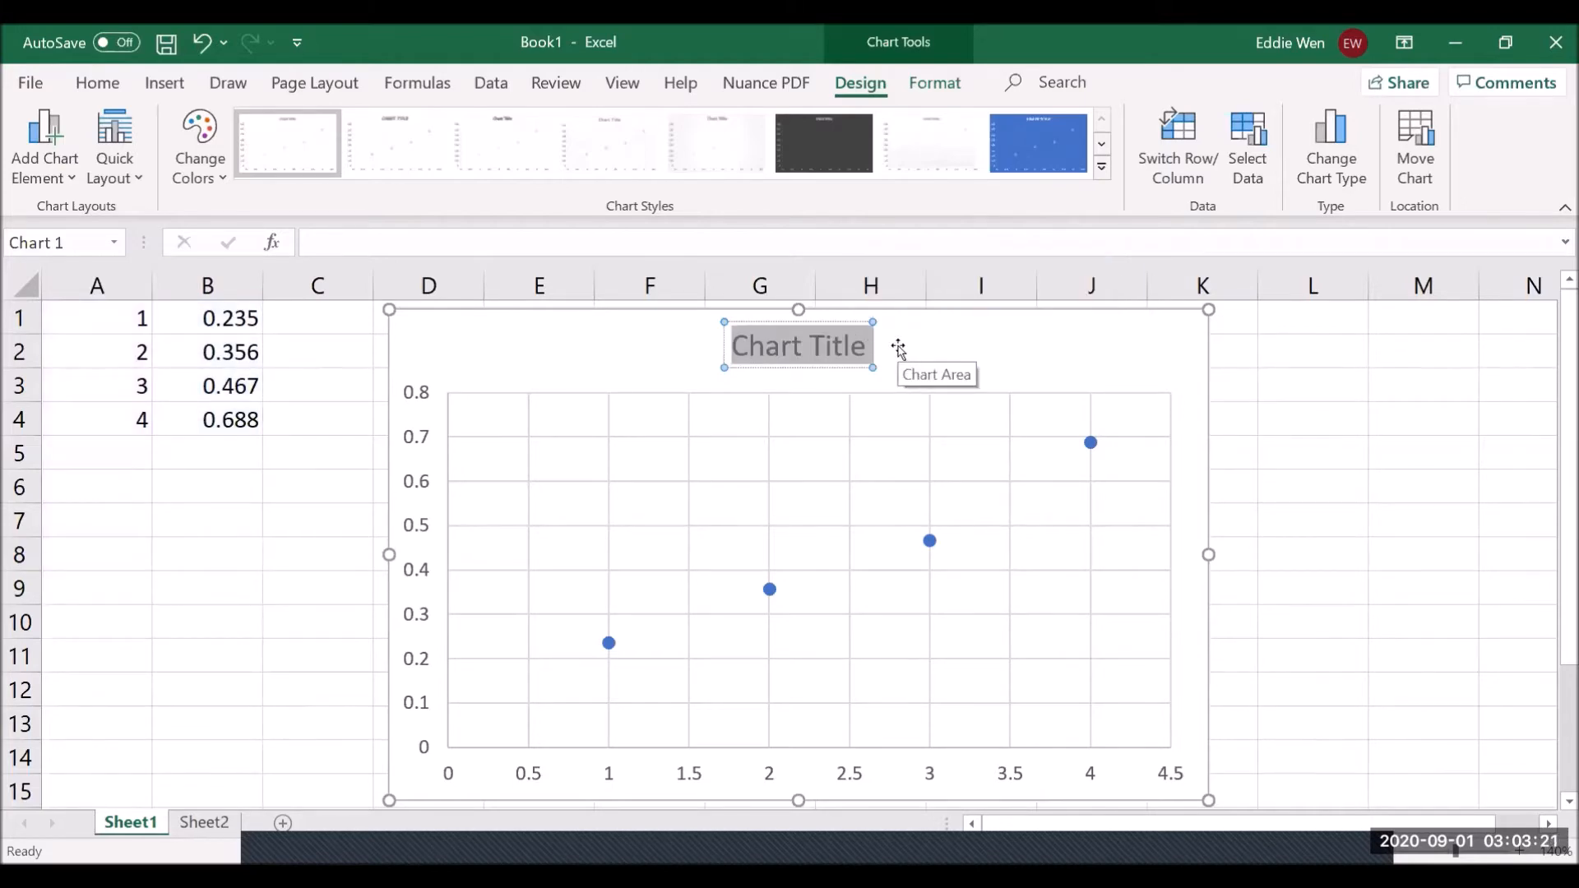
text(R)
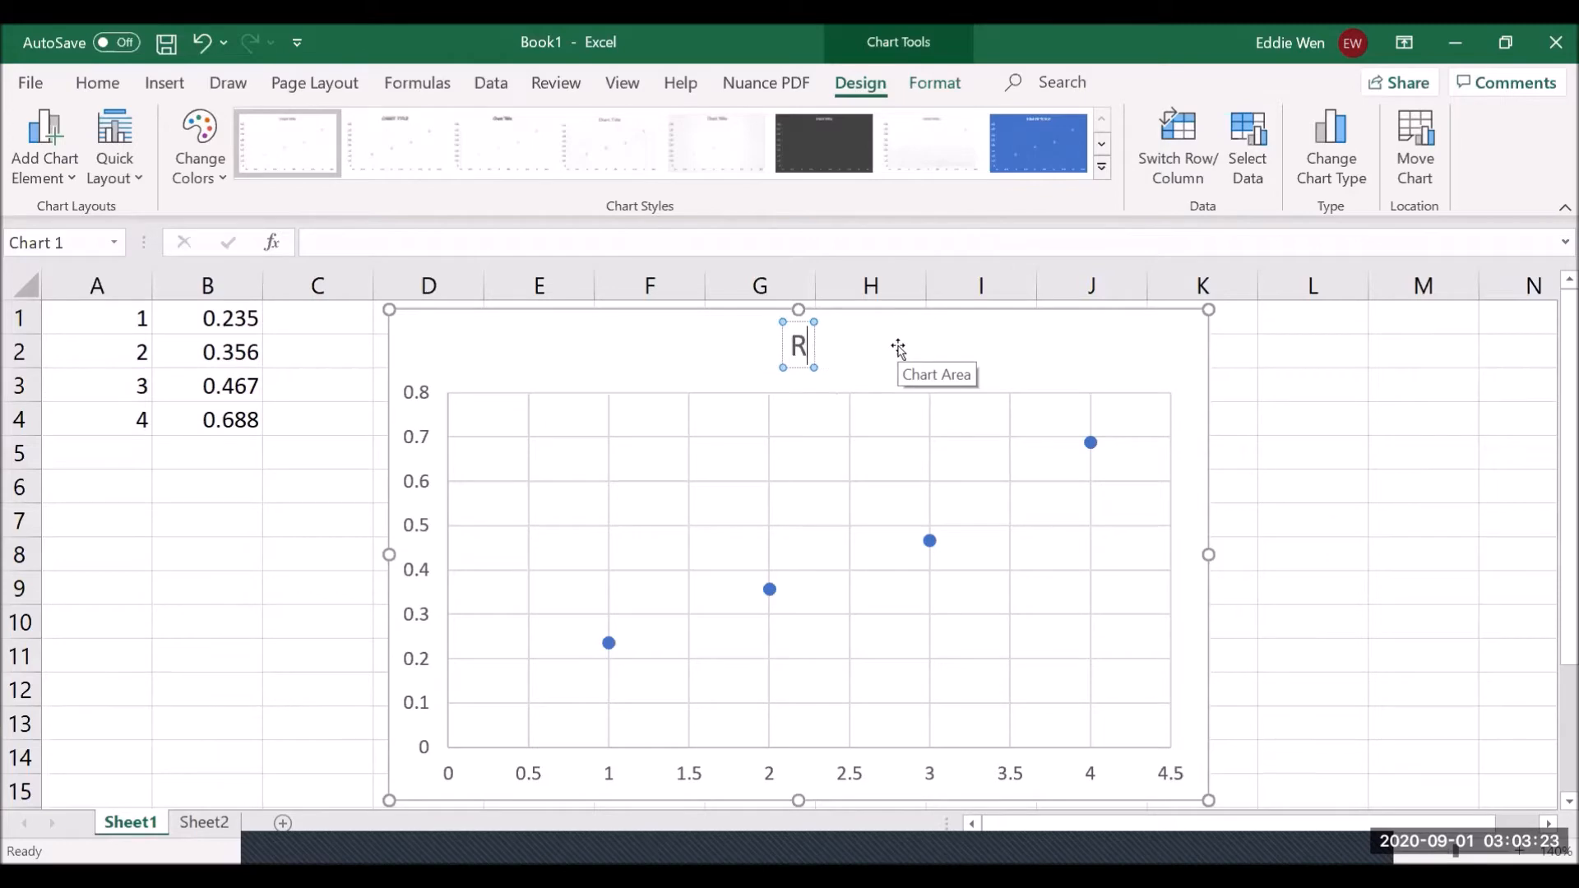
text(ate vs. C)
key(BackSpace)
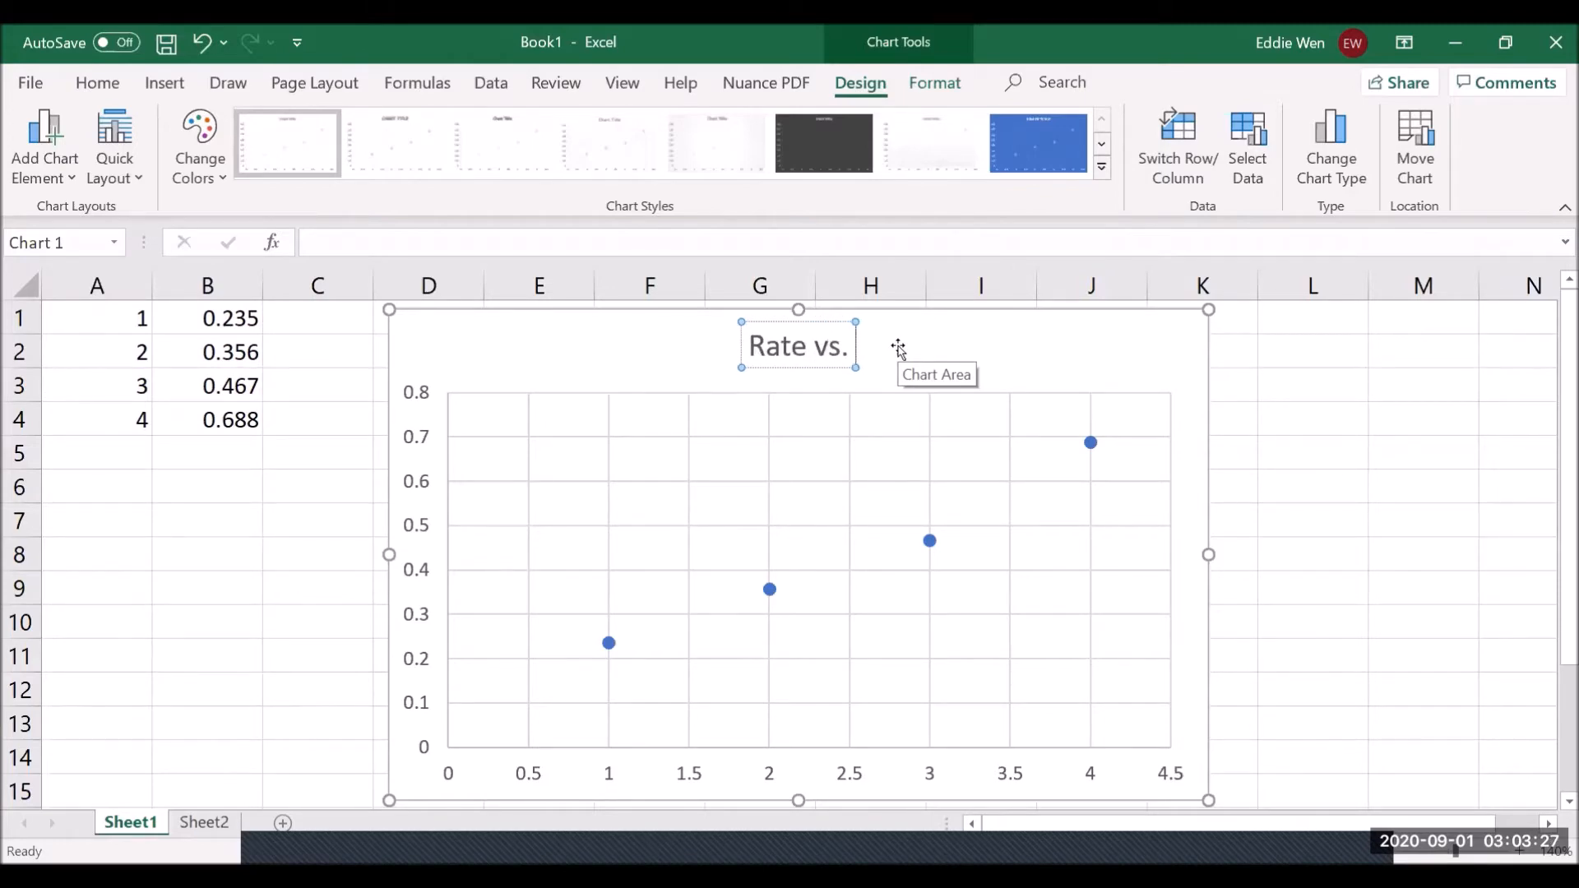
text(Time)
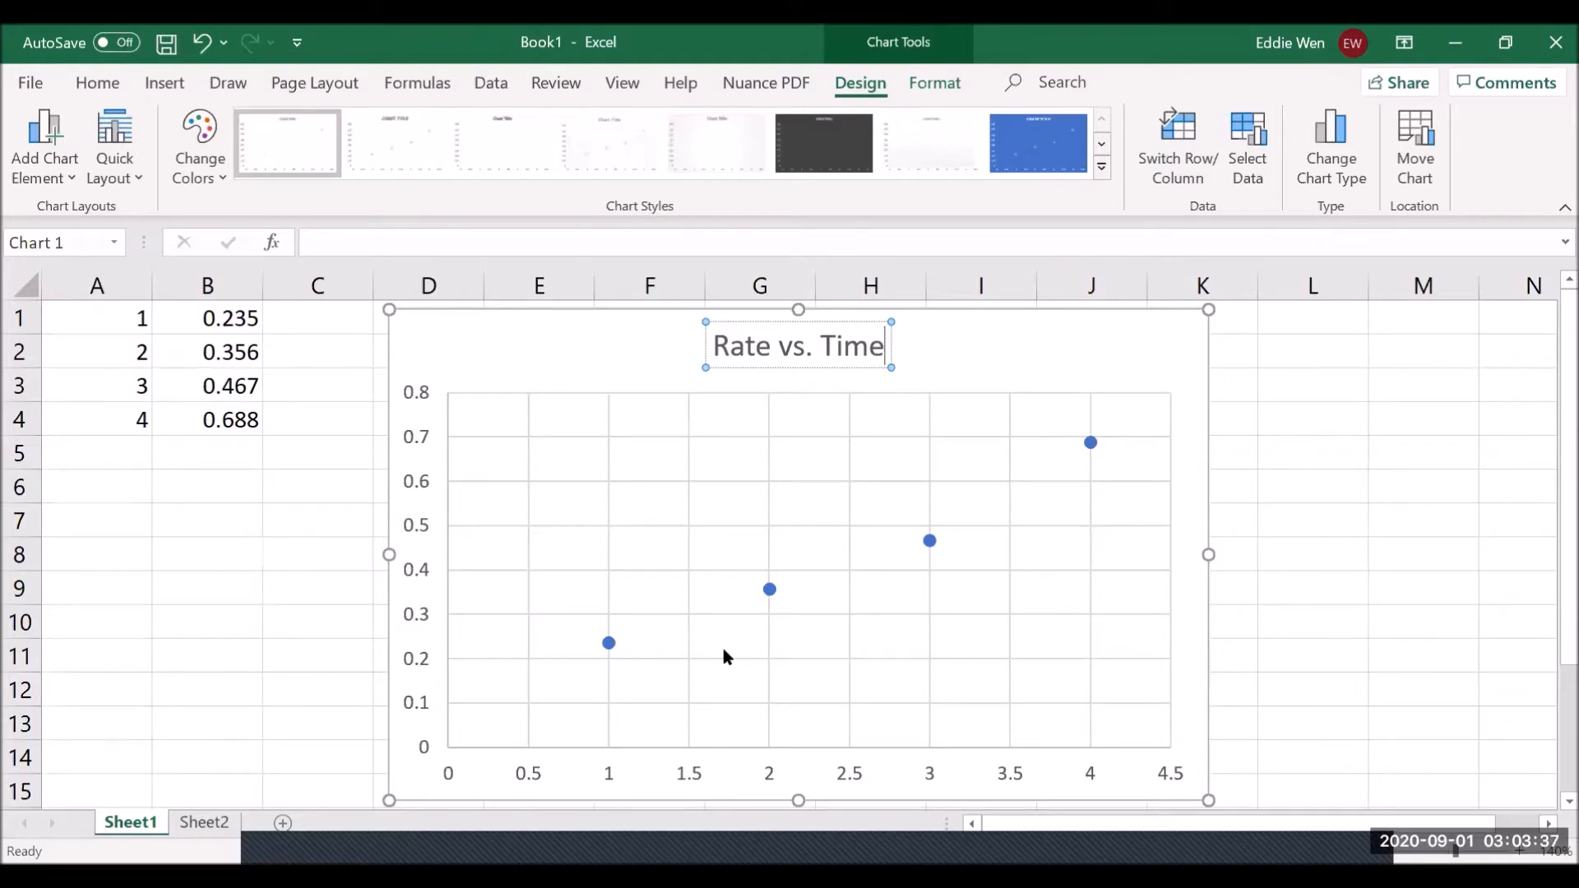
click(420, 493)
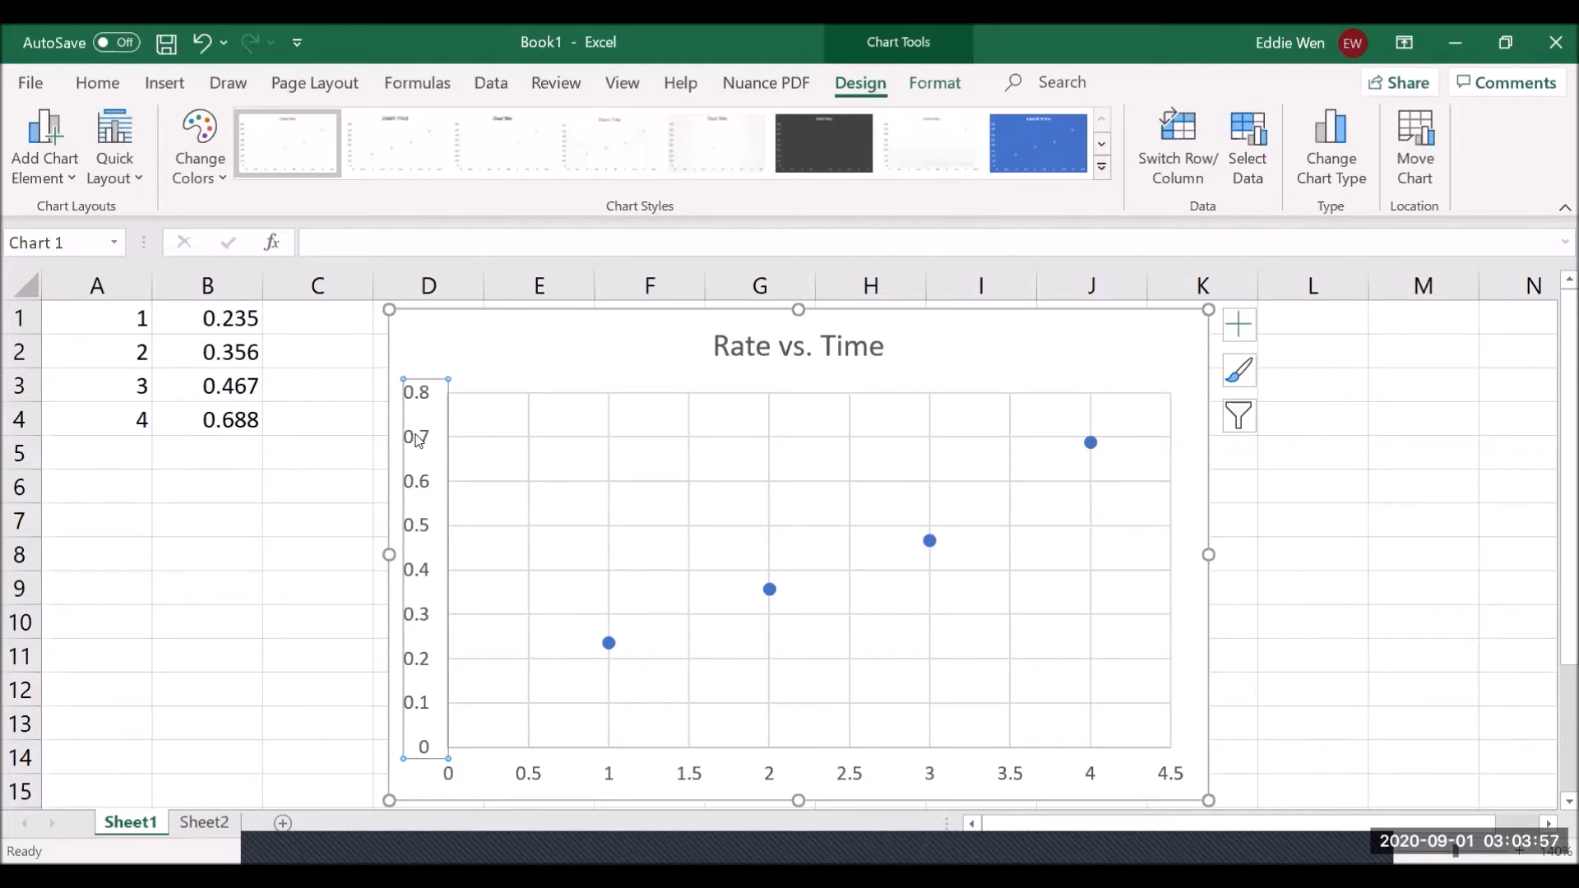
- Add a primary horizontal axis title reading 'Time (min)' to the scatter chart
right_click(426, 465)
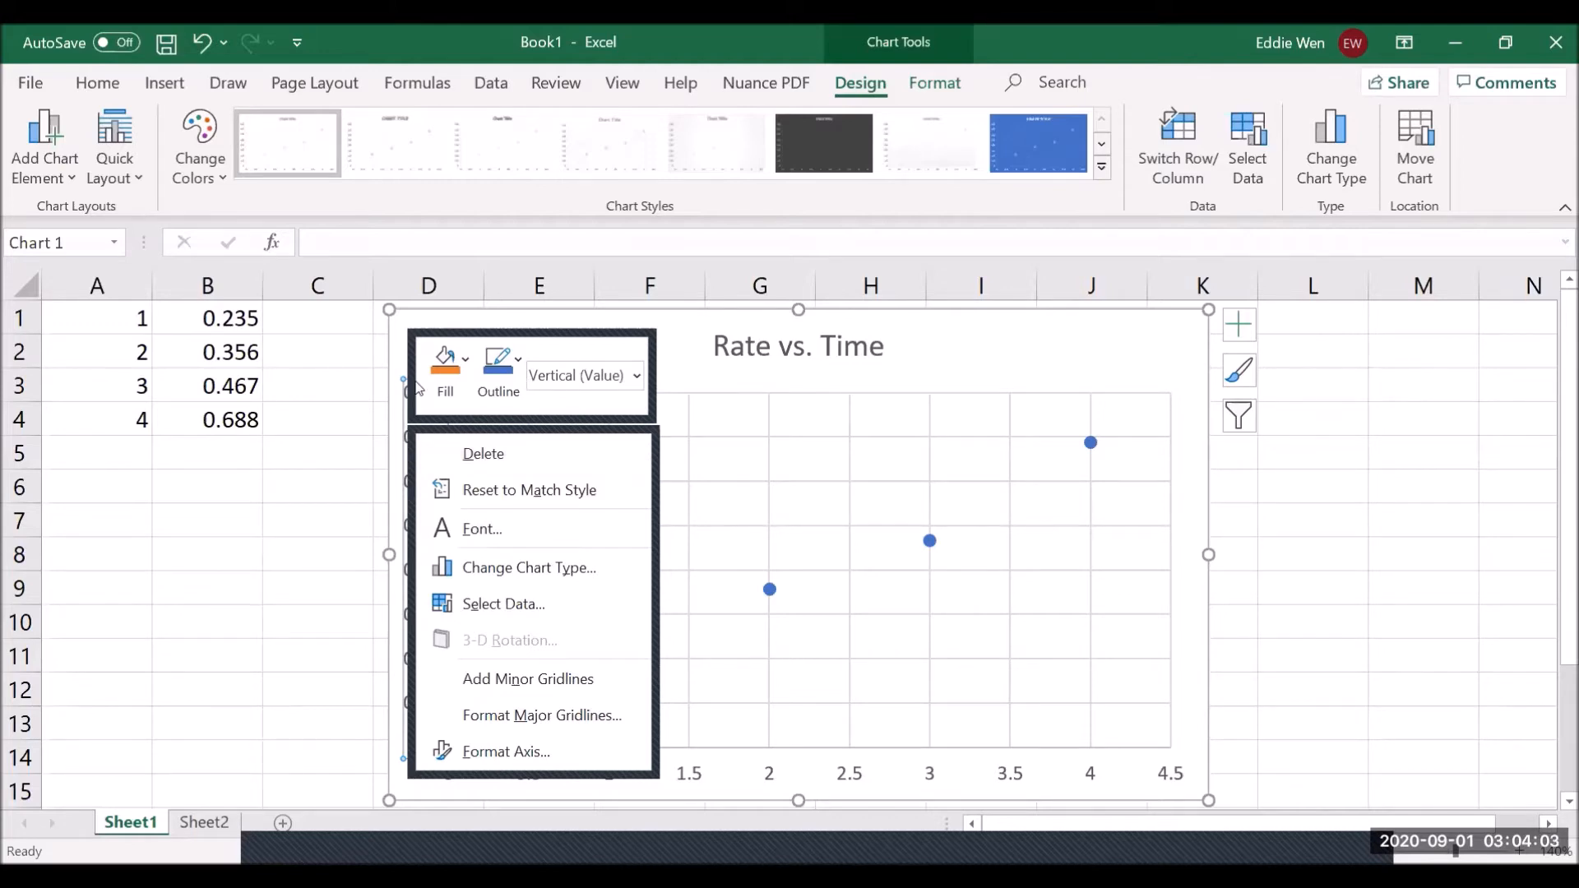
click(506, 750)
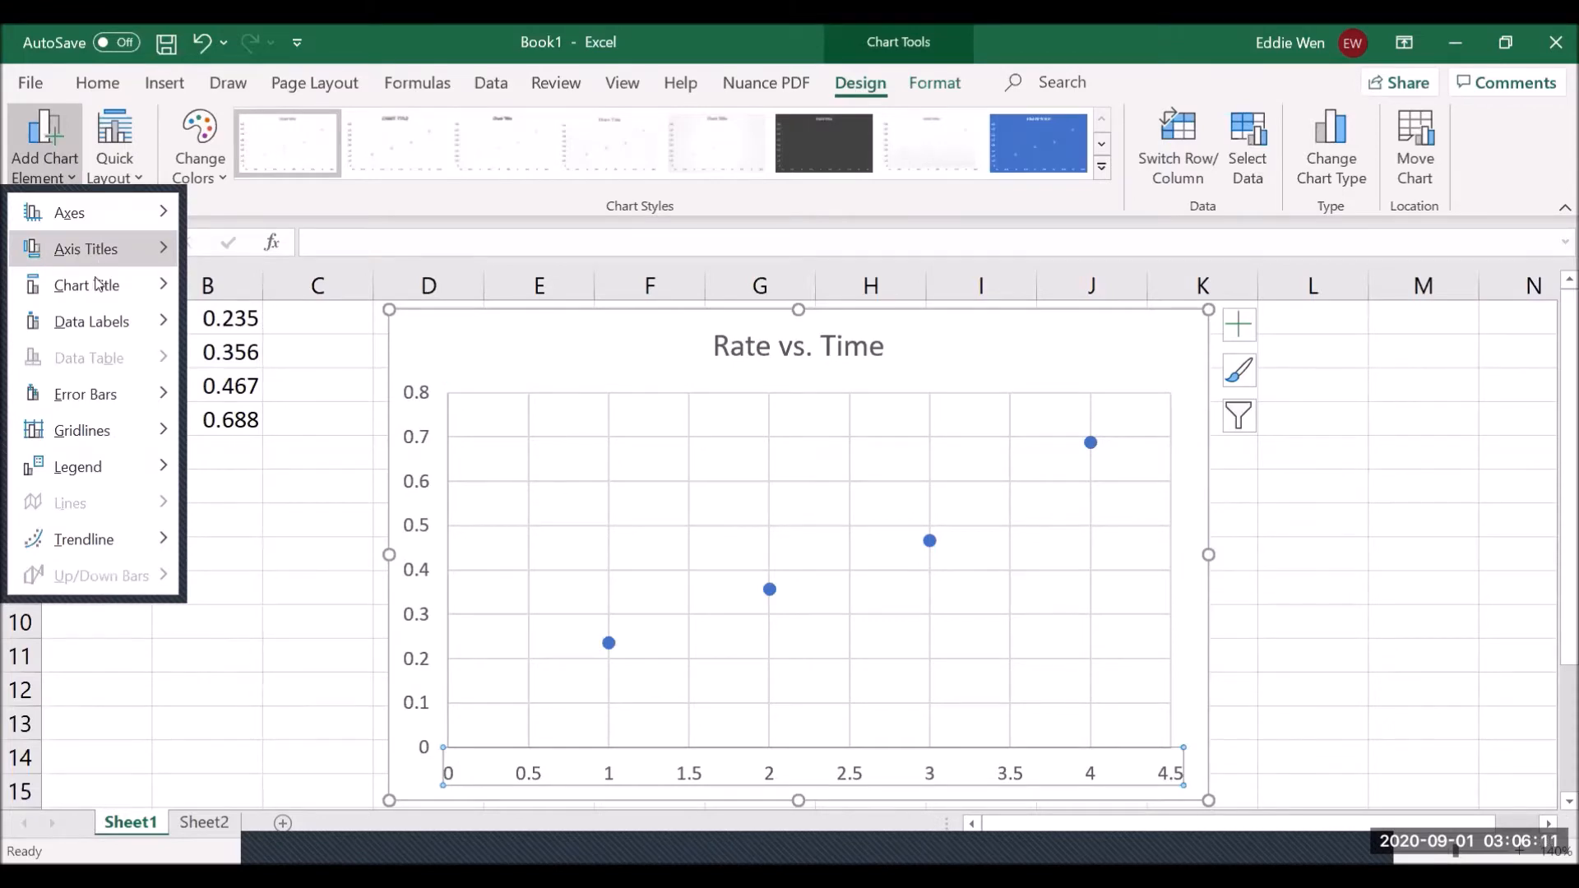
click(132, 248)
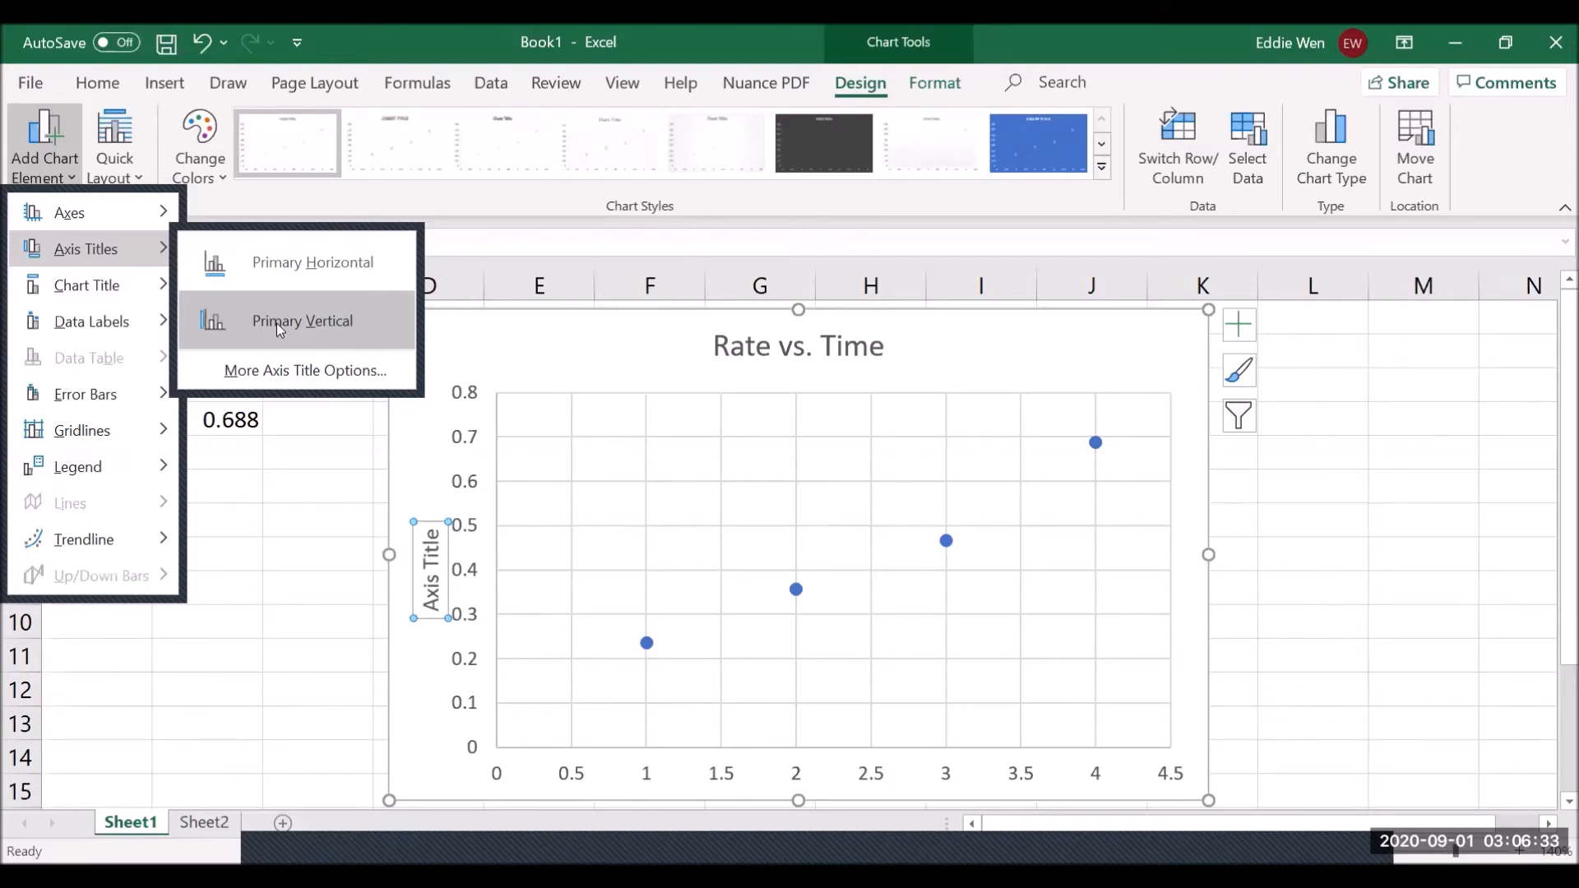
click(340, 280)
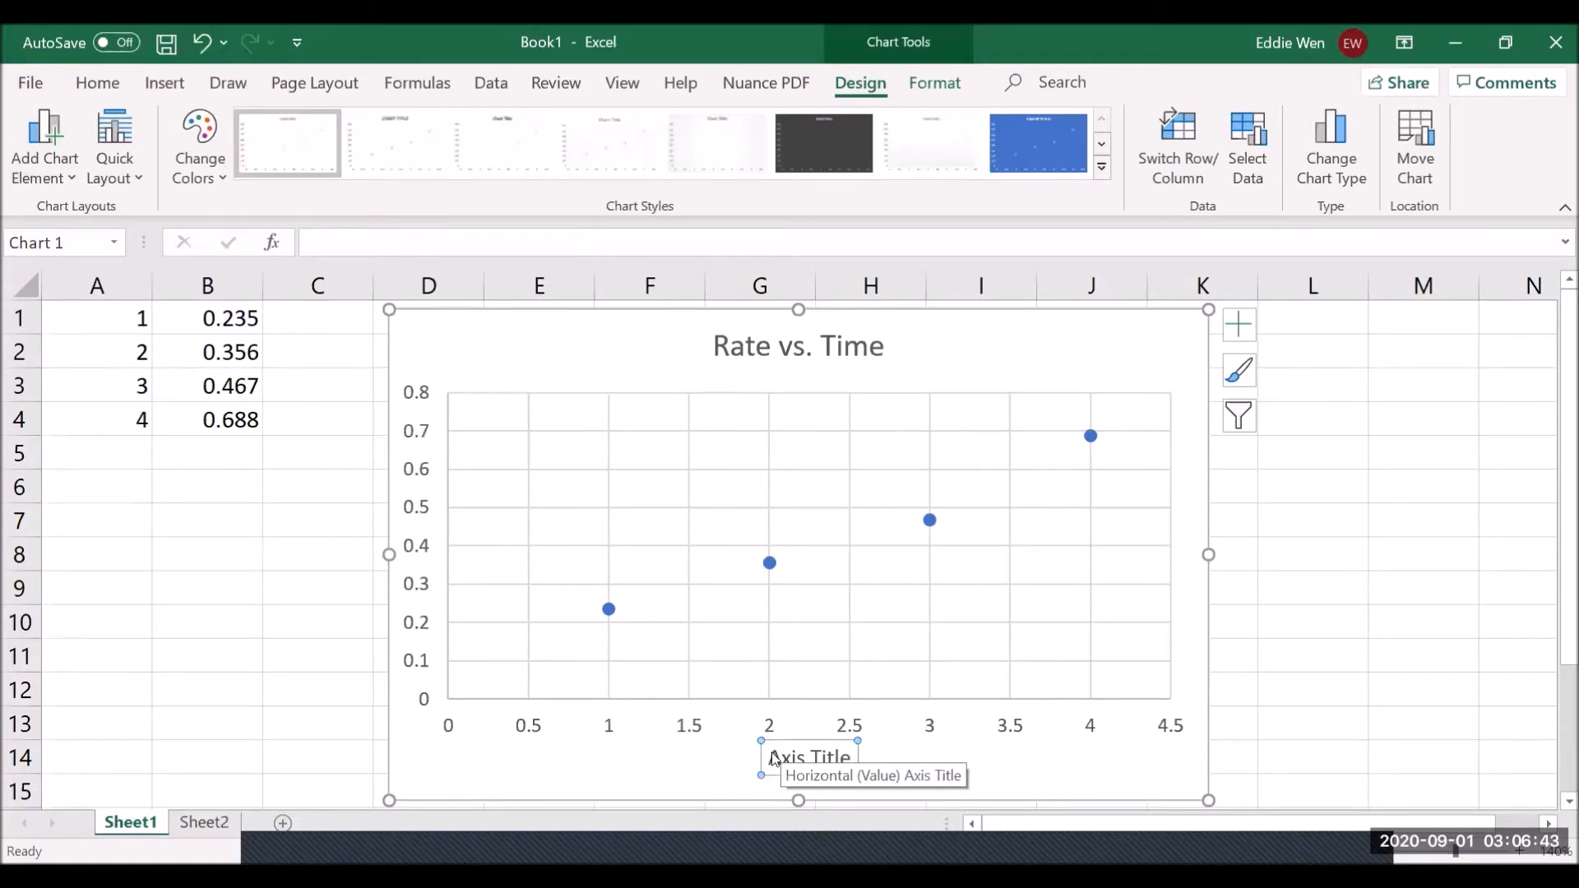
triple_click(774, 758)
key(Delete)
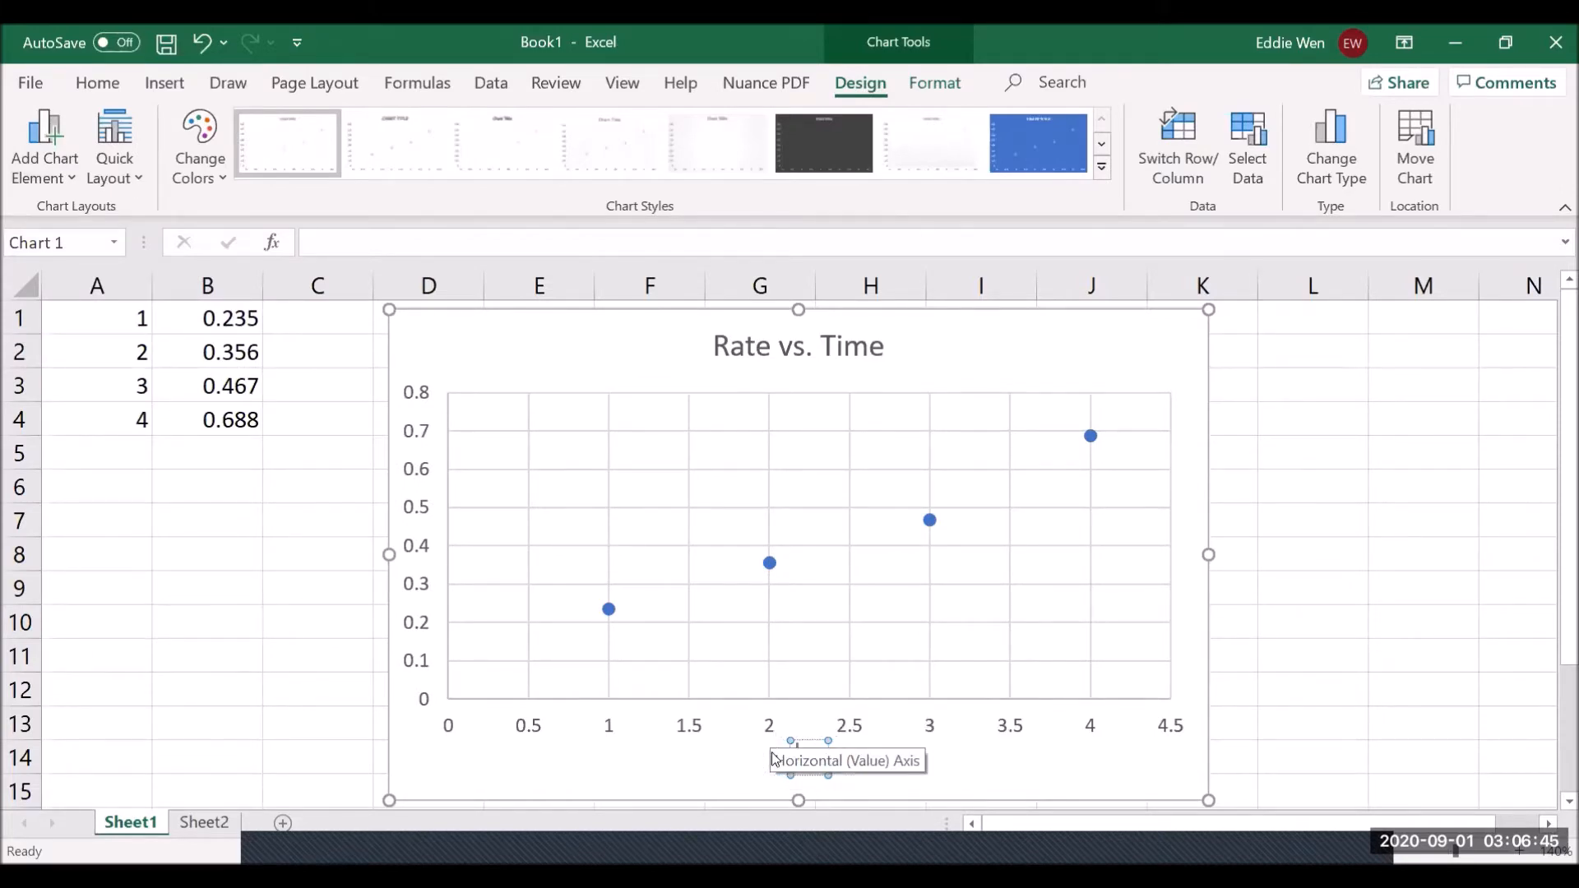
text(Time)
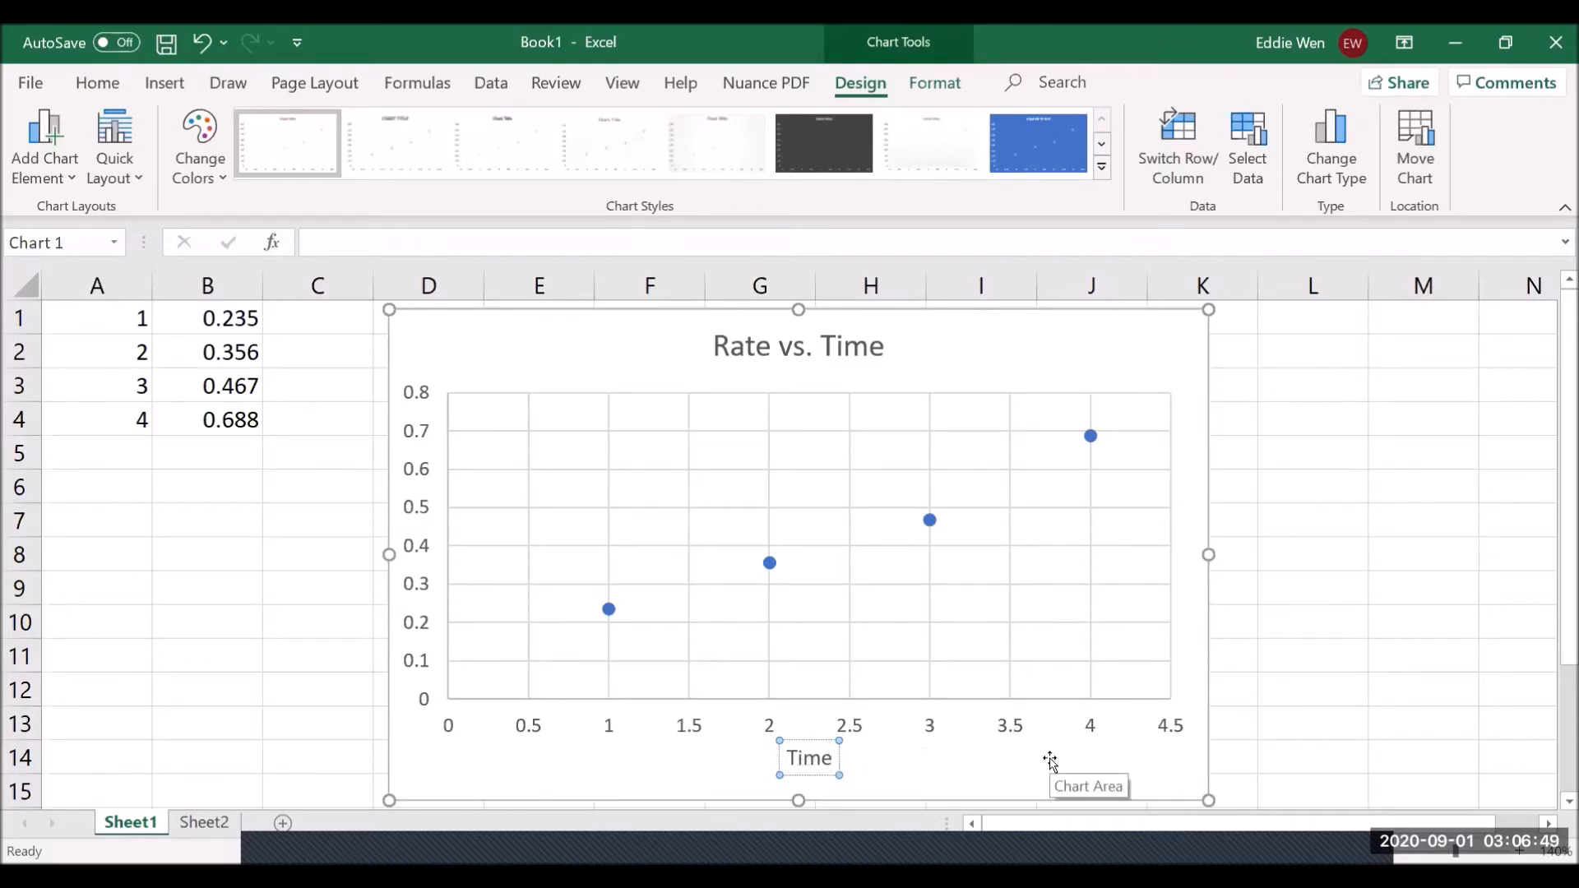
text( (min))
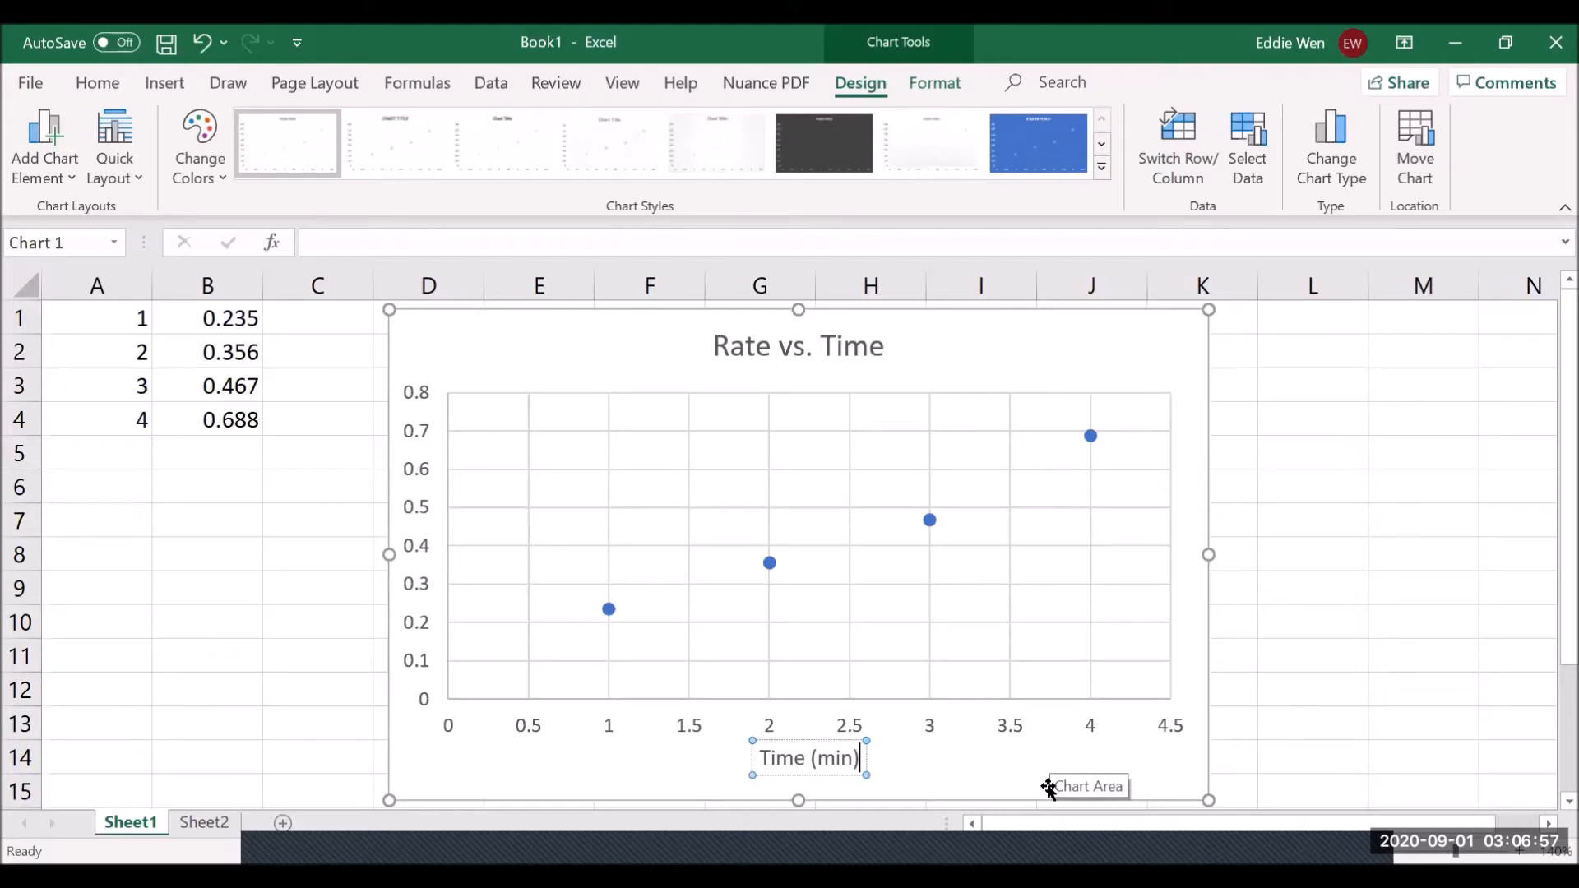
click(425, 350)
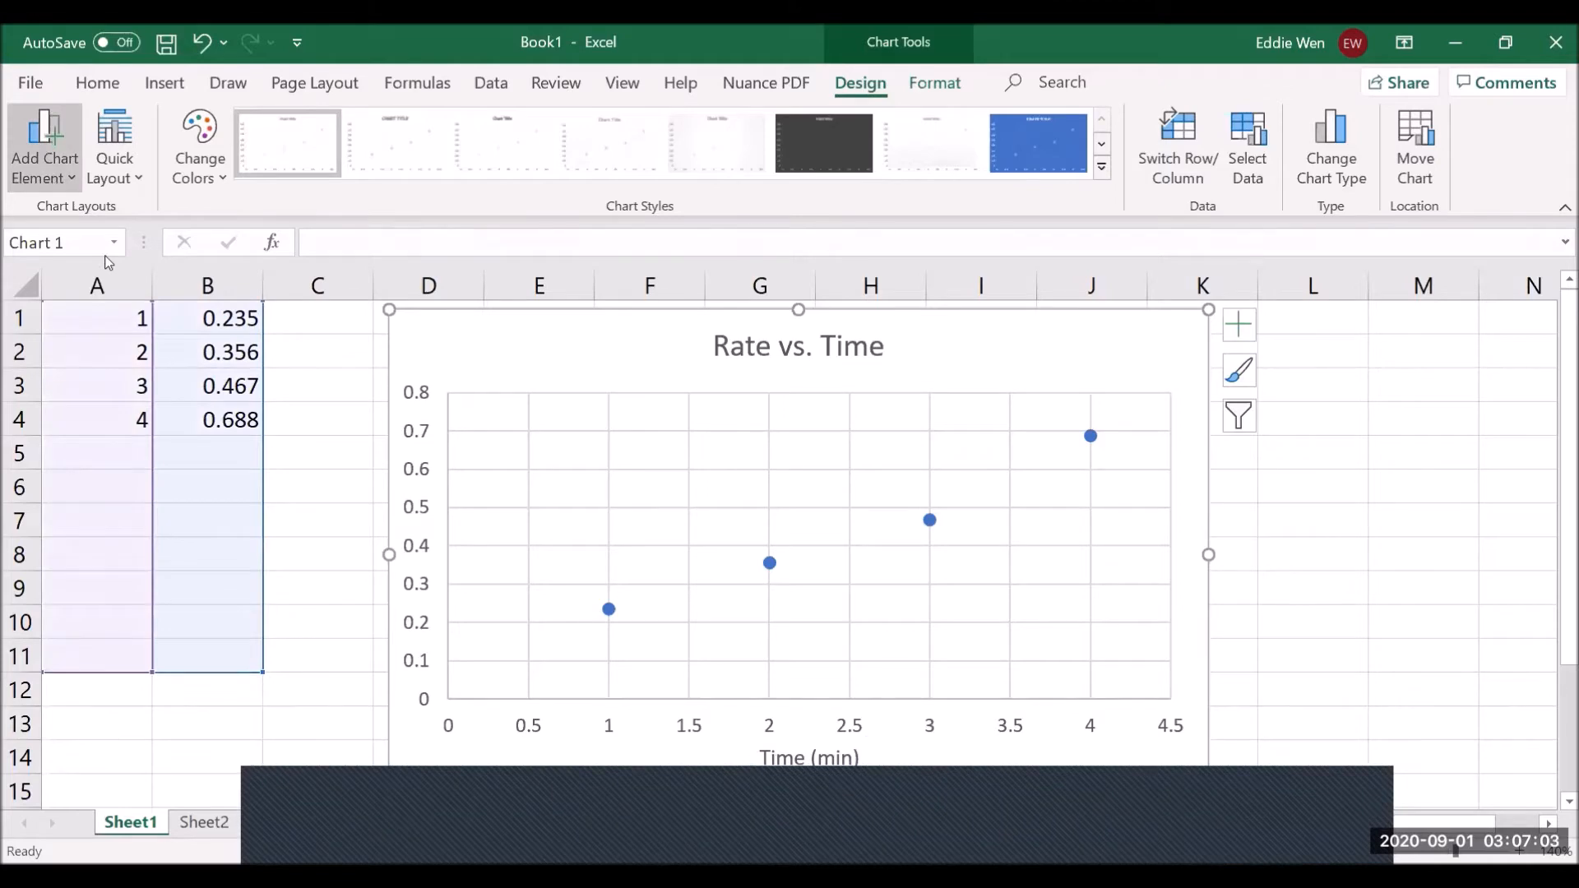
- Add a primary vertical axis title reading 'Rate (M/s)'
click(223, 320)
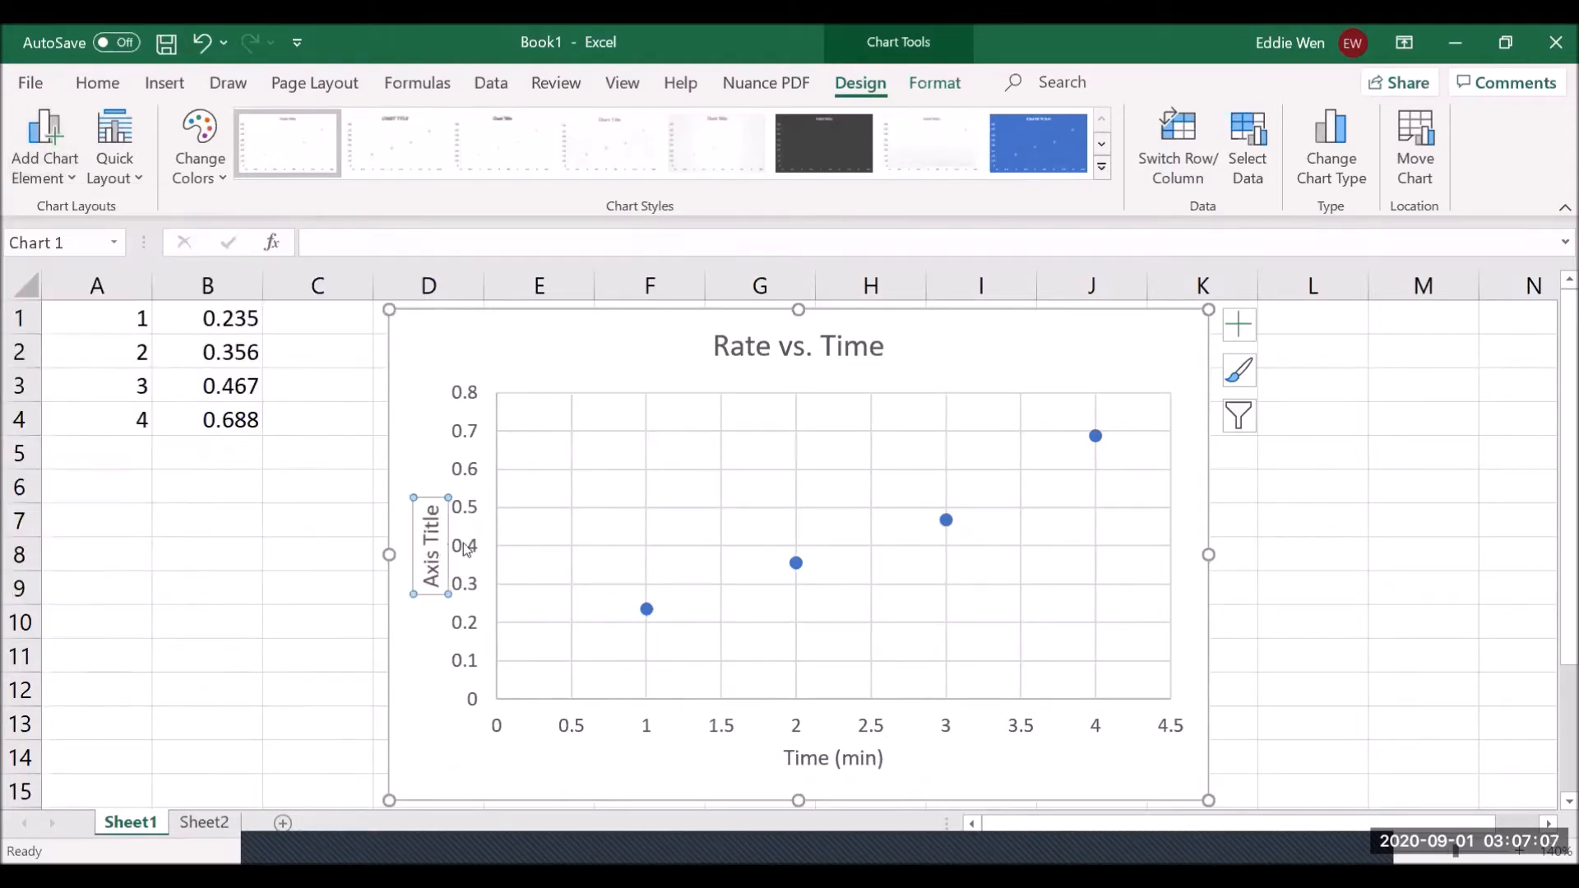
key(BackSpace)
key(BackSpace)
key(BackSpace)
key(BackSpace)
key(BackSpace)
key(BackSpace)
key(BackSpace)
key(BackSpace)
key(BackSpace)
key(BackSpace)
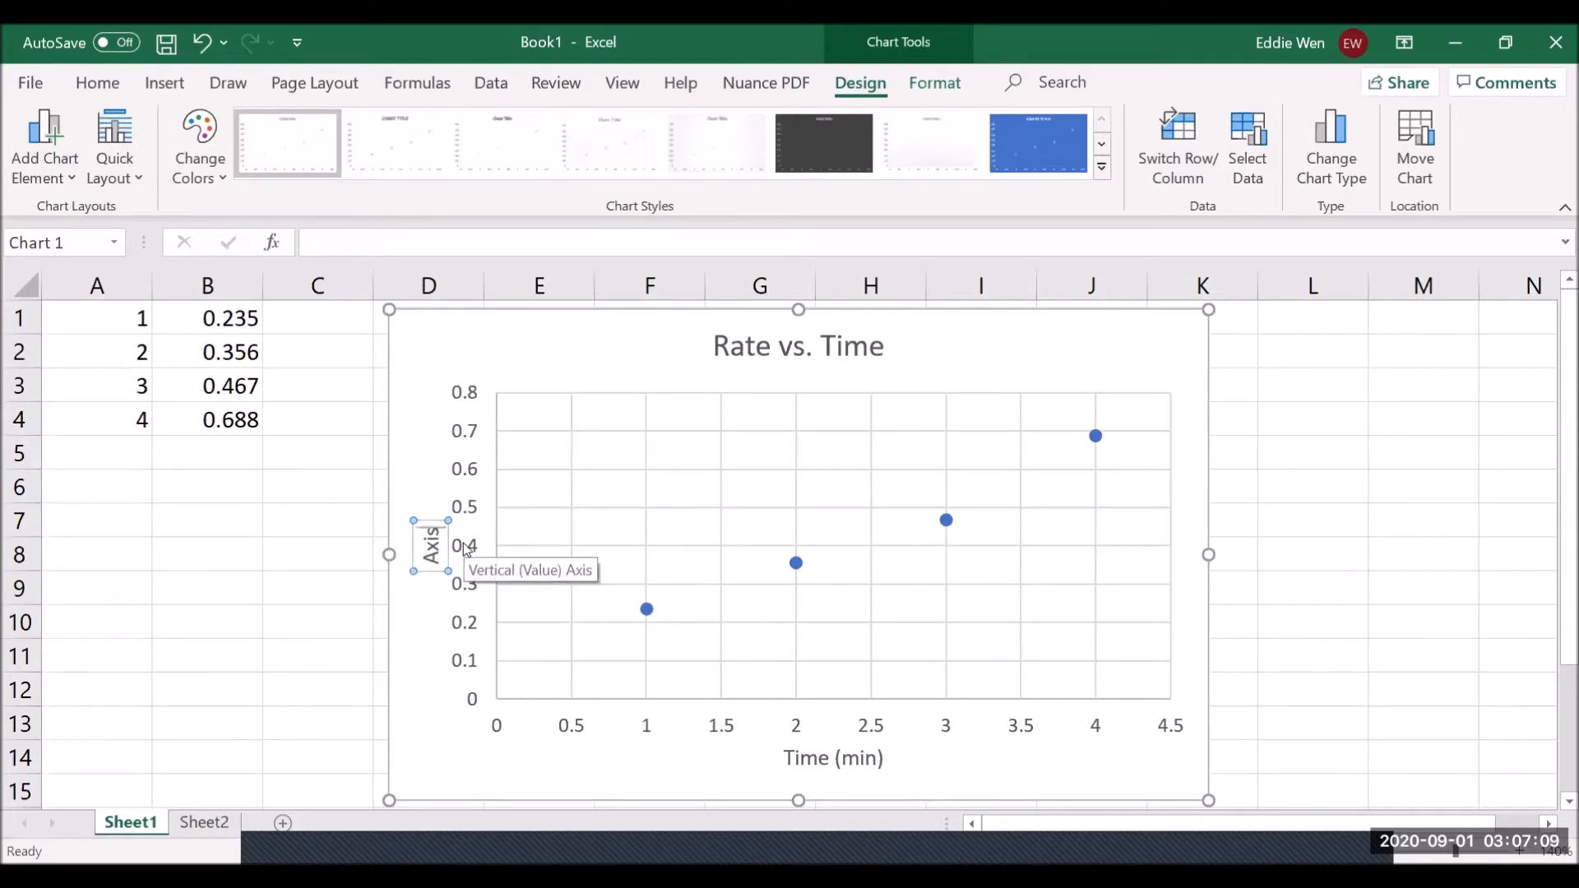
text(Rate)
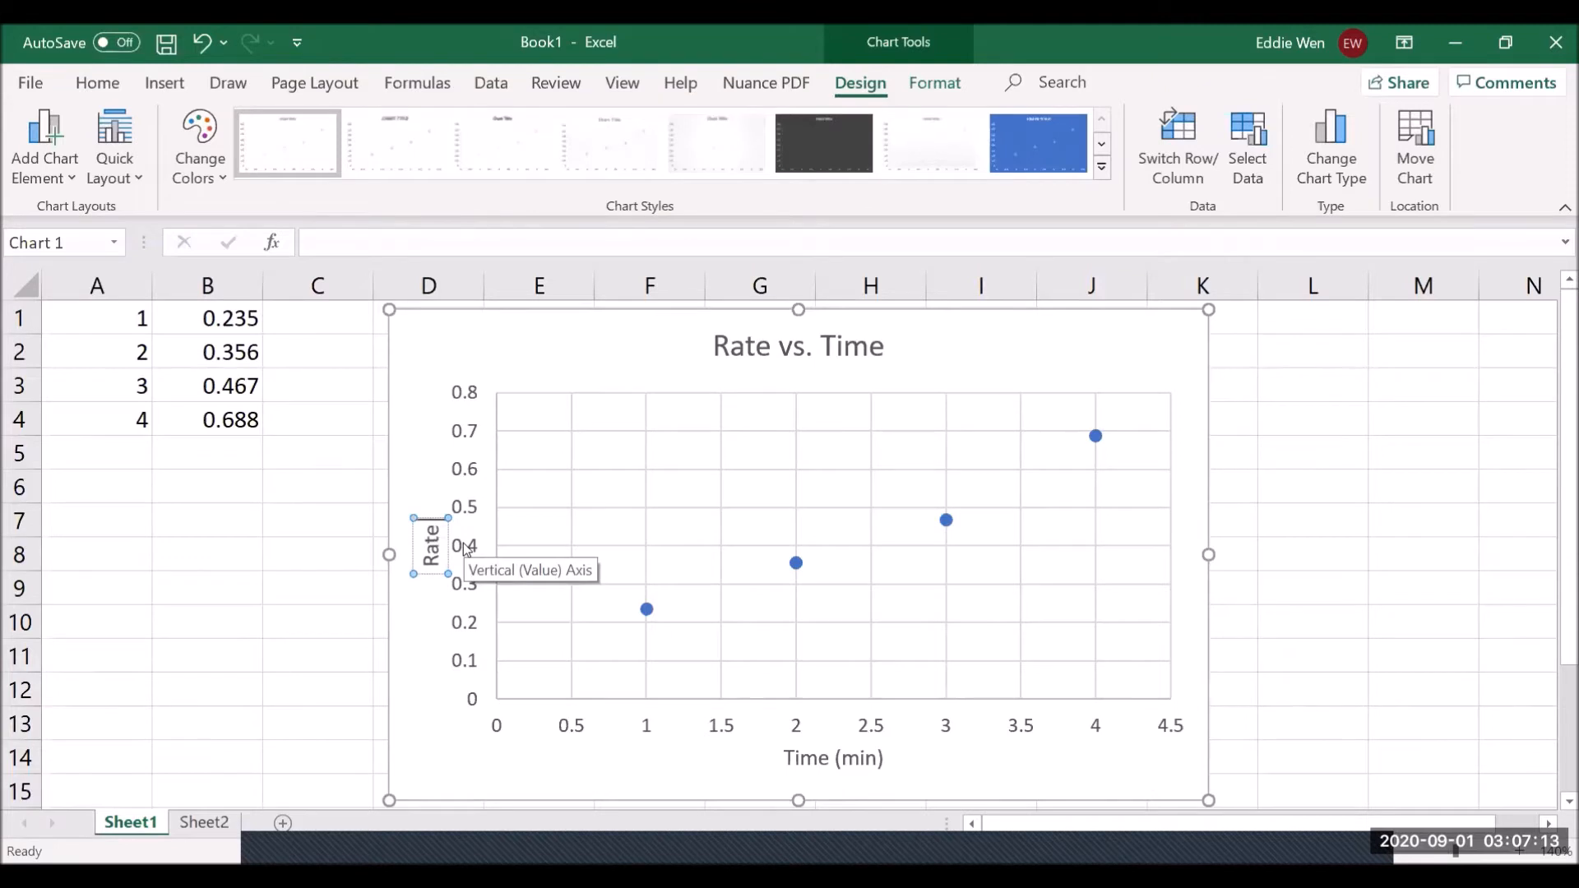
text( (M))
text(/s)
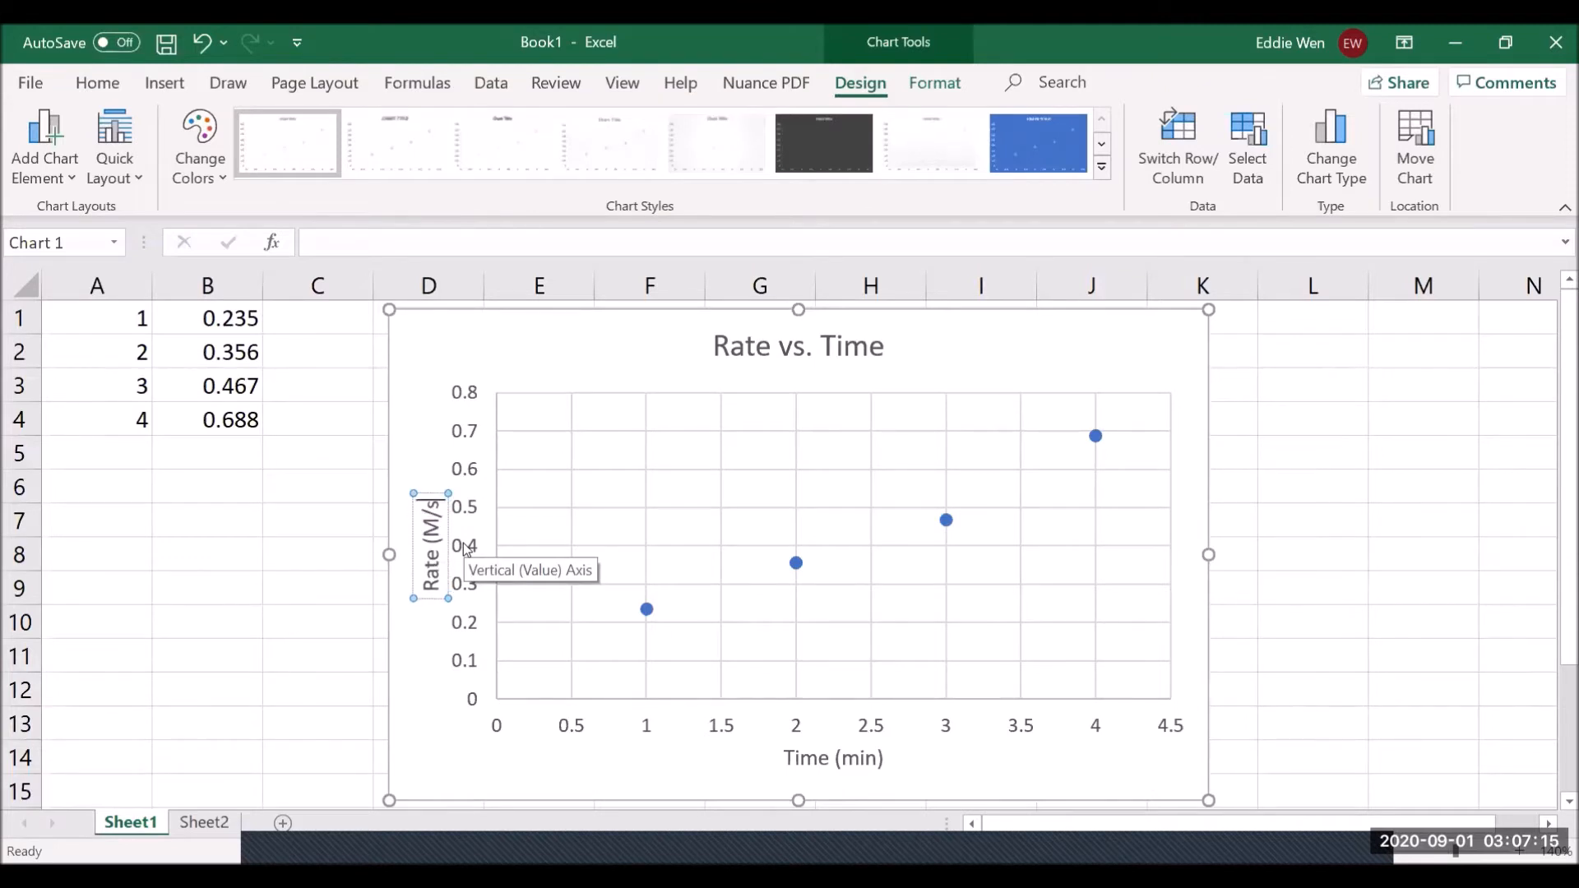
text())
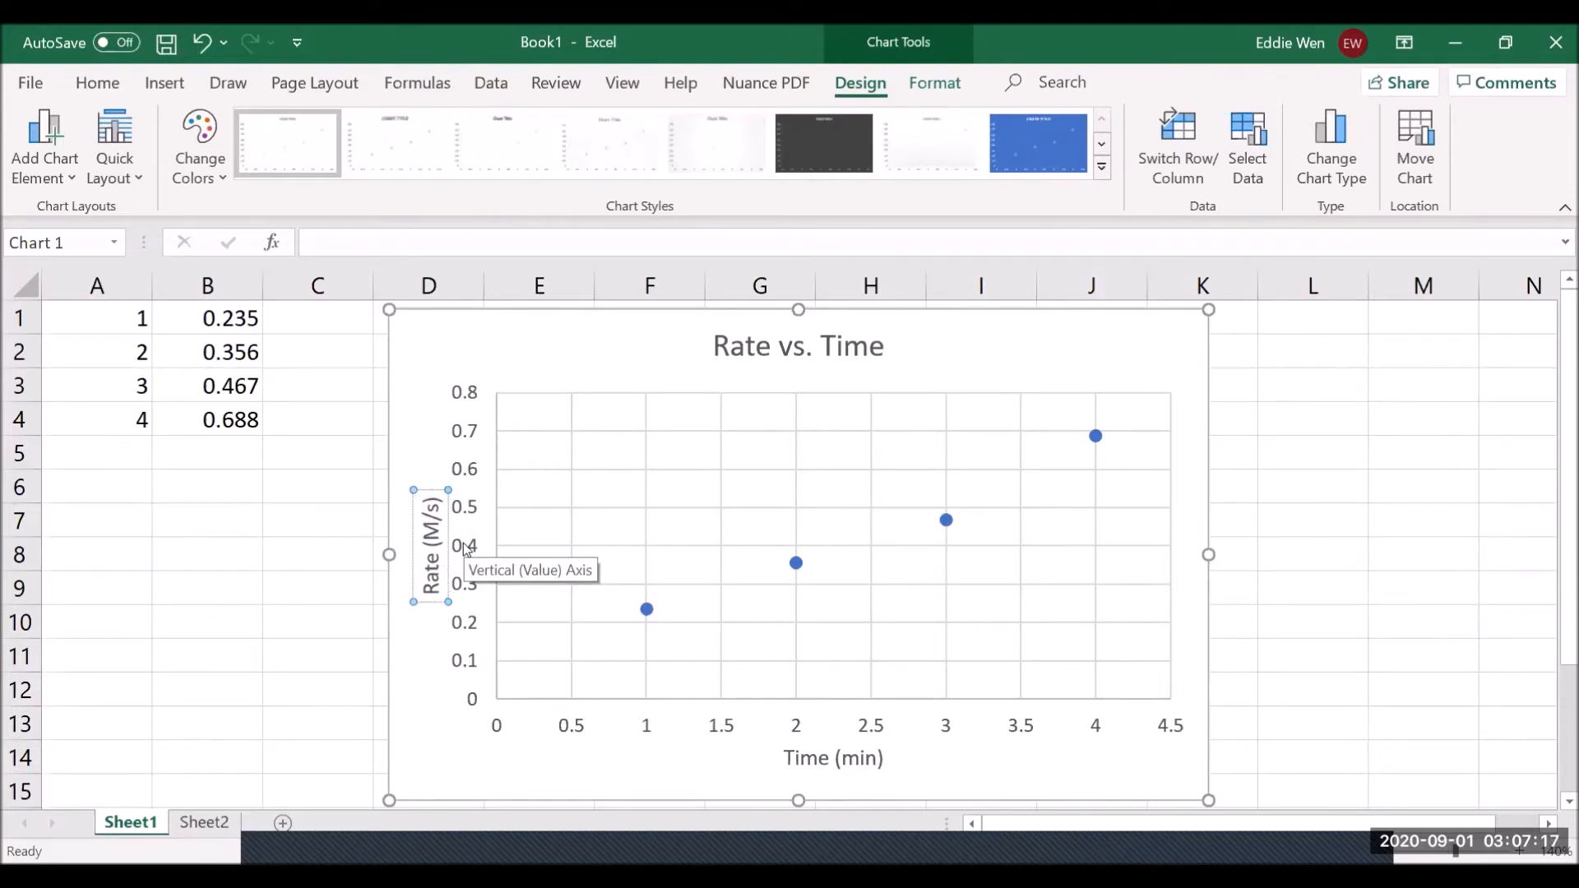
click(428, 492)
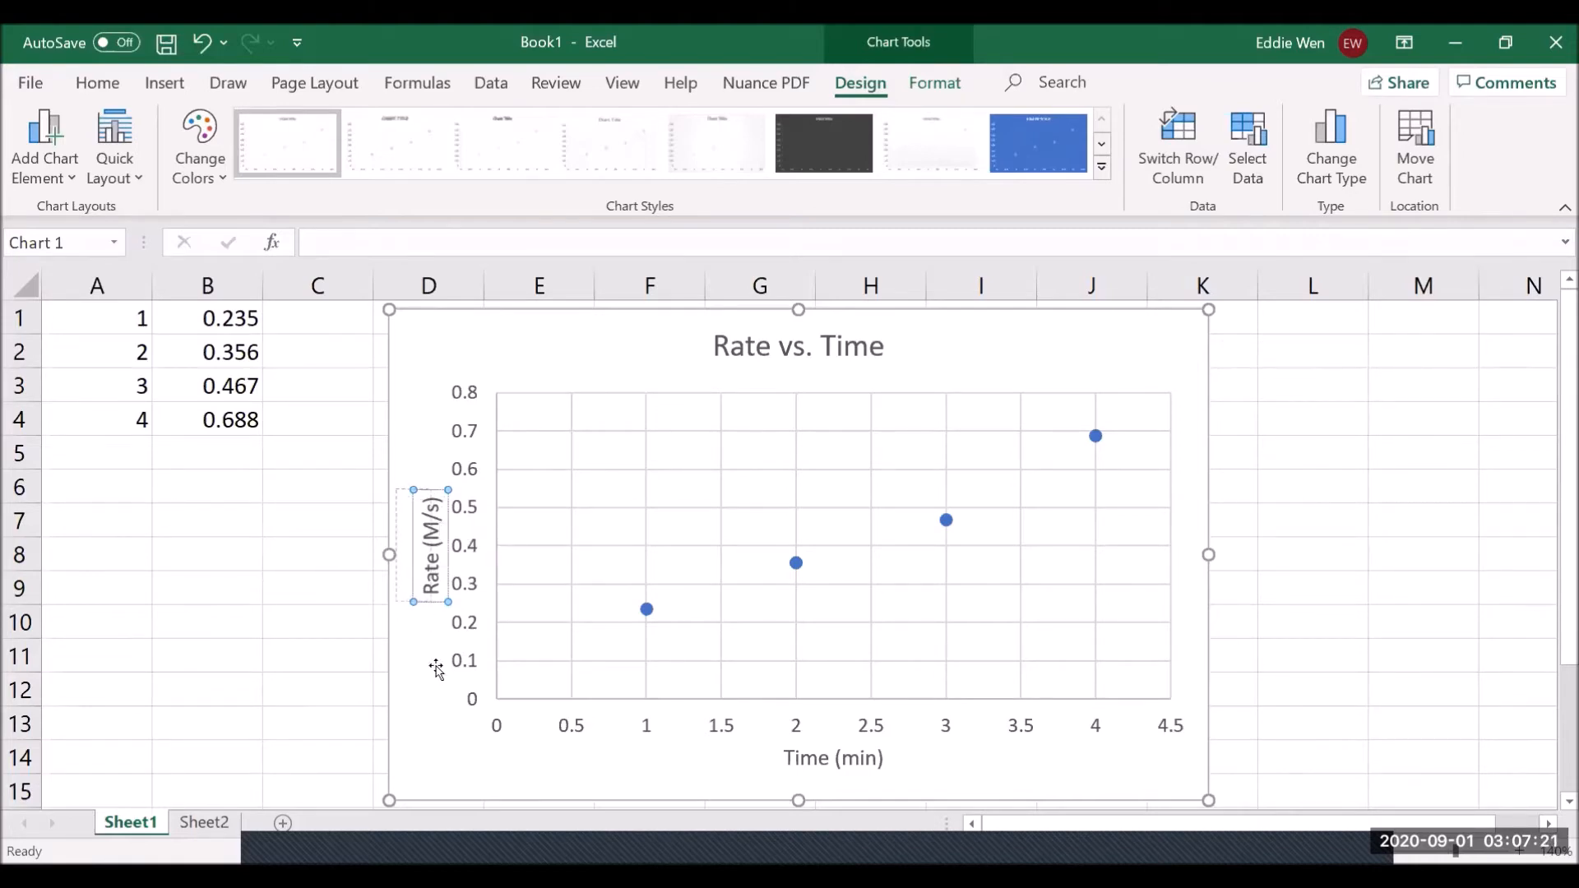
- Bring up the formatting pane showing the chart area settings
click(788, 749)
double_click(804, 753)
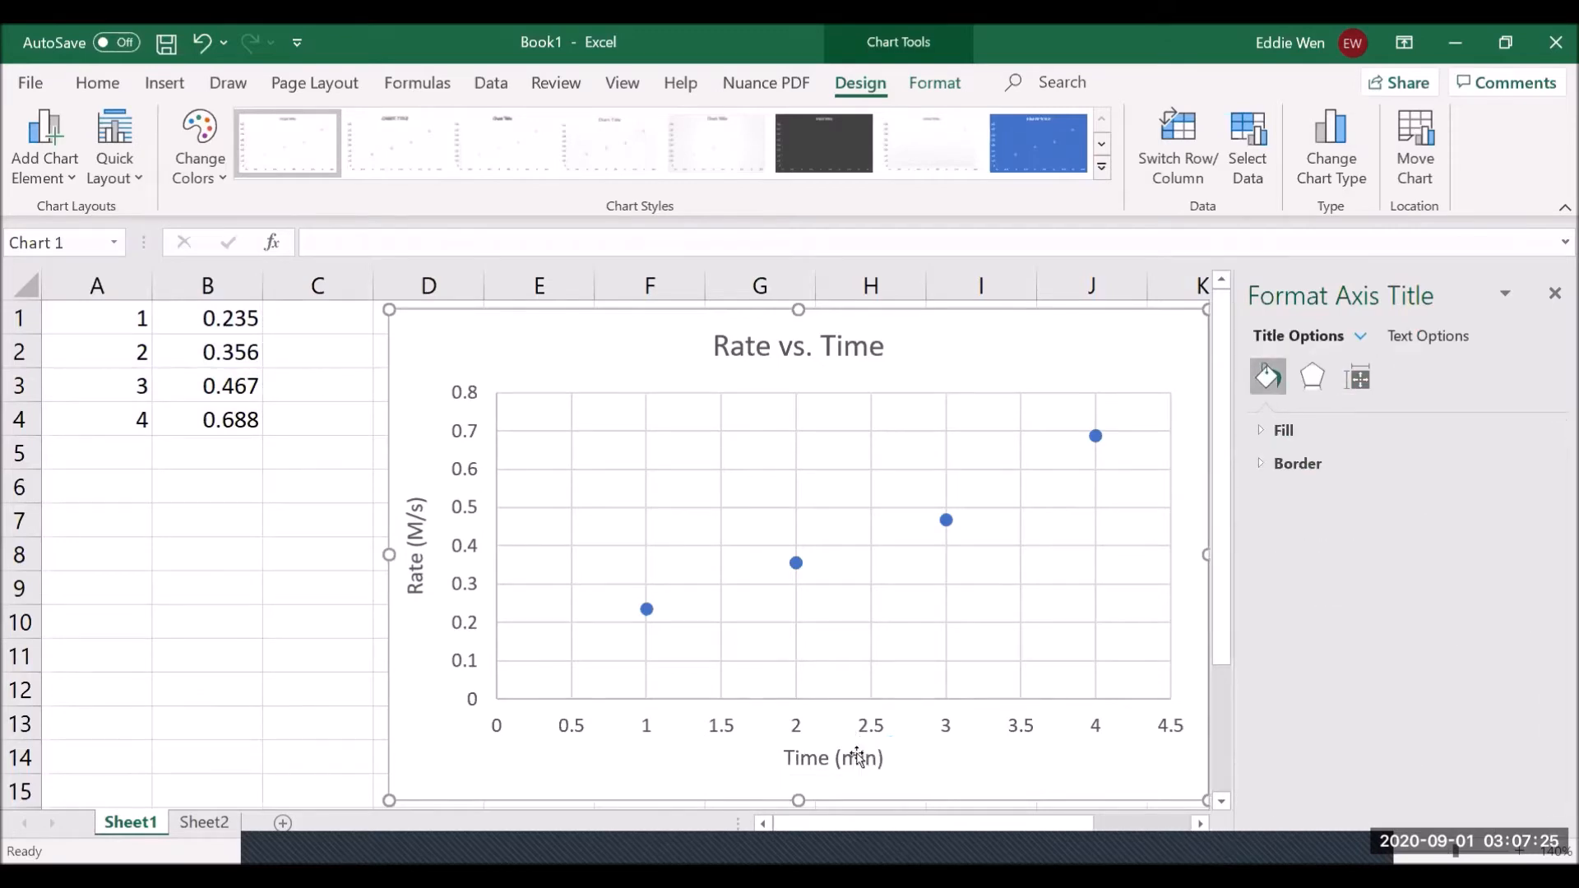
click(935, 720)
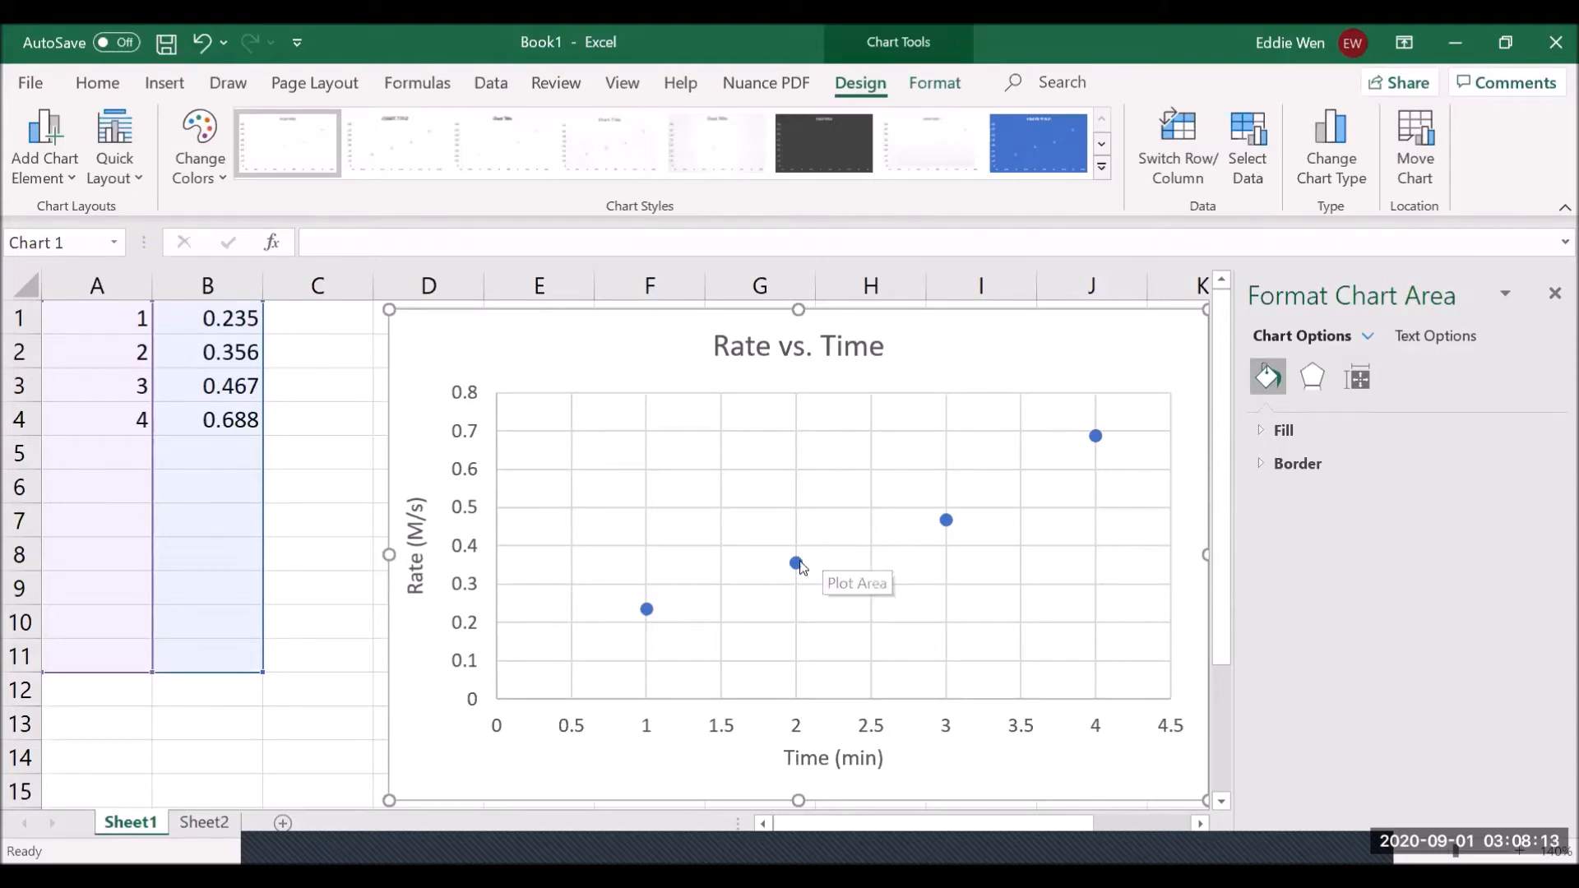
- Add a linear trendline through the four points of the rate data series
mouse_move(802, 571)
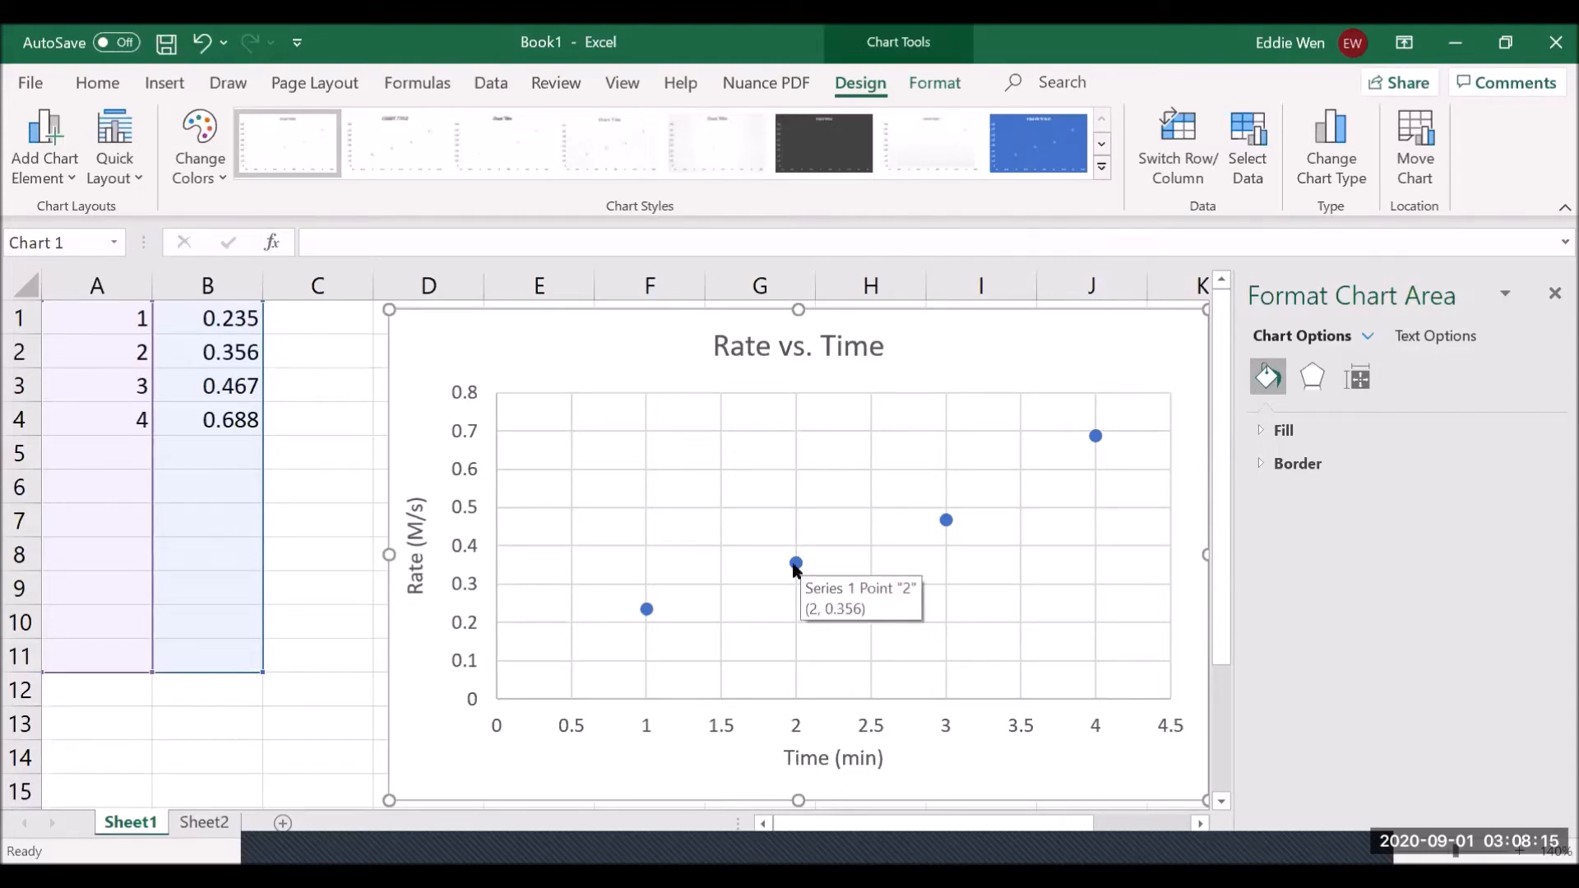
click(647, 610)
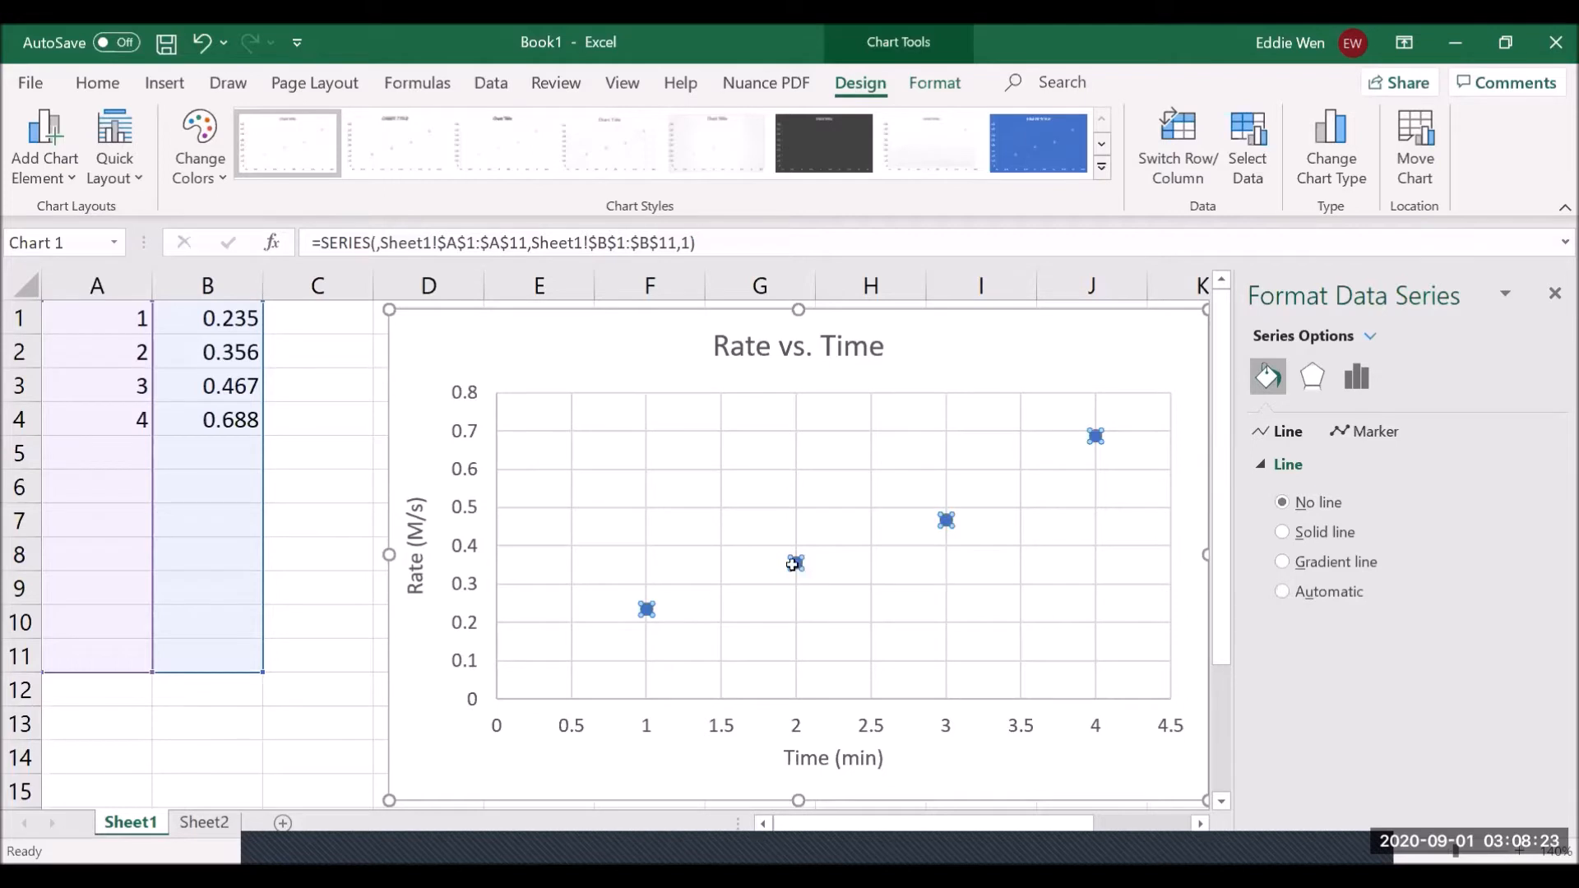
mouse_move(794, 565)
right_click(794, 560)
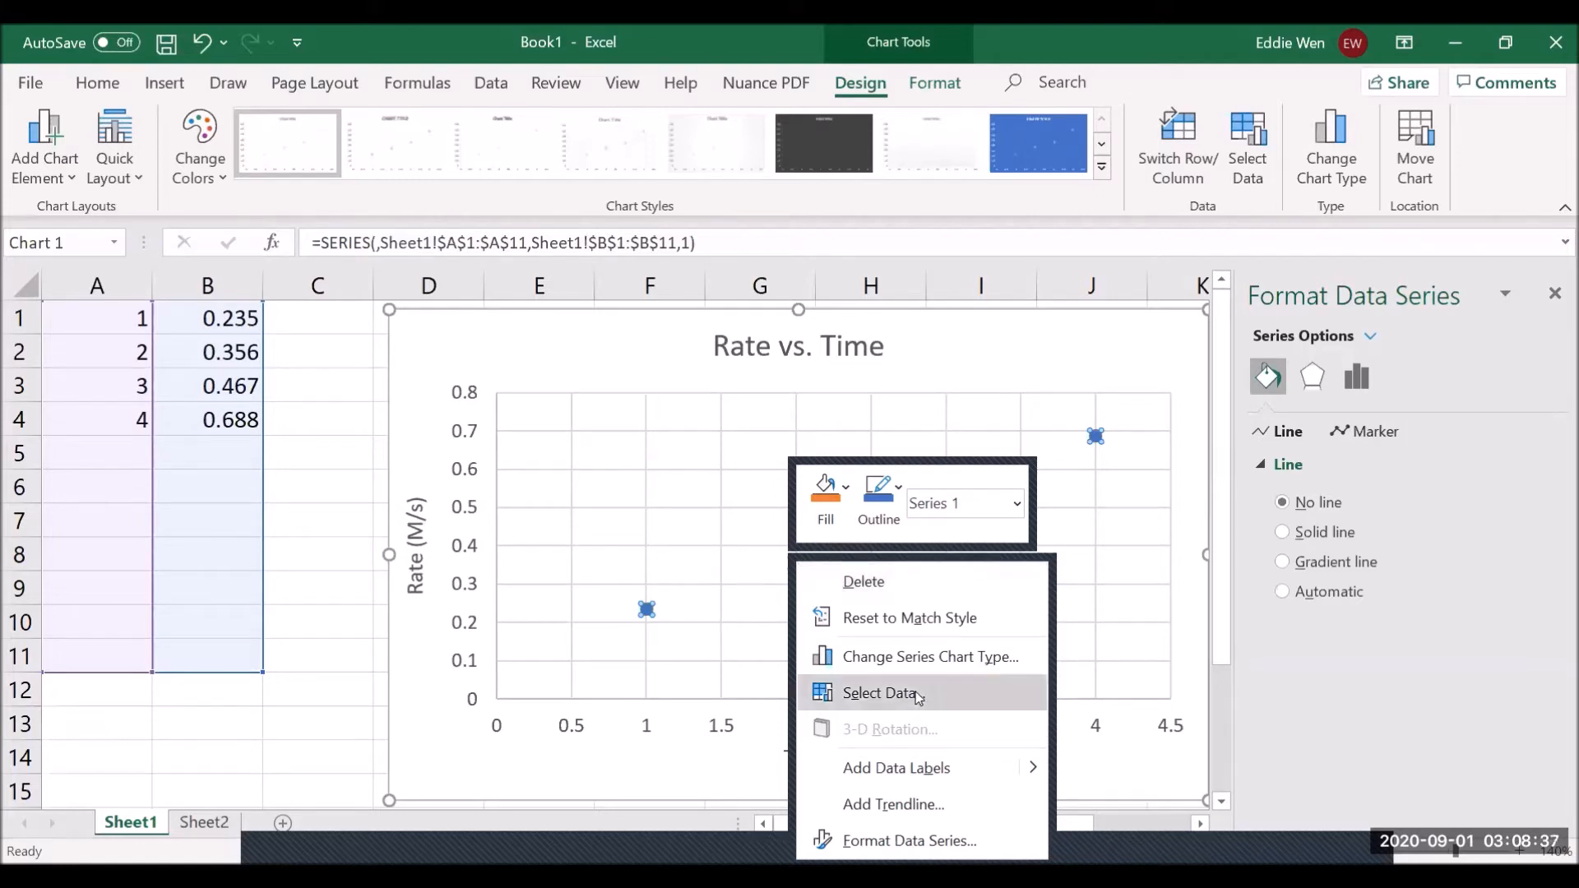
click(930, 806)
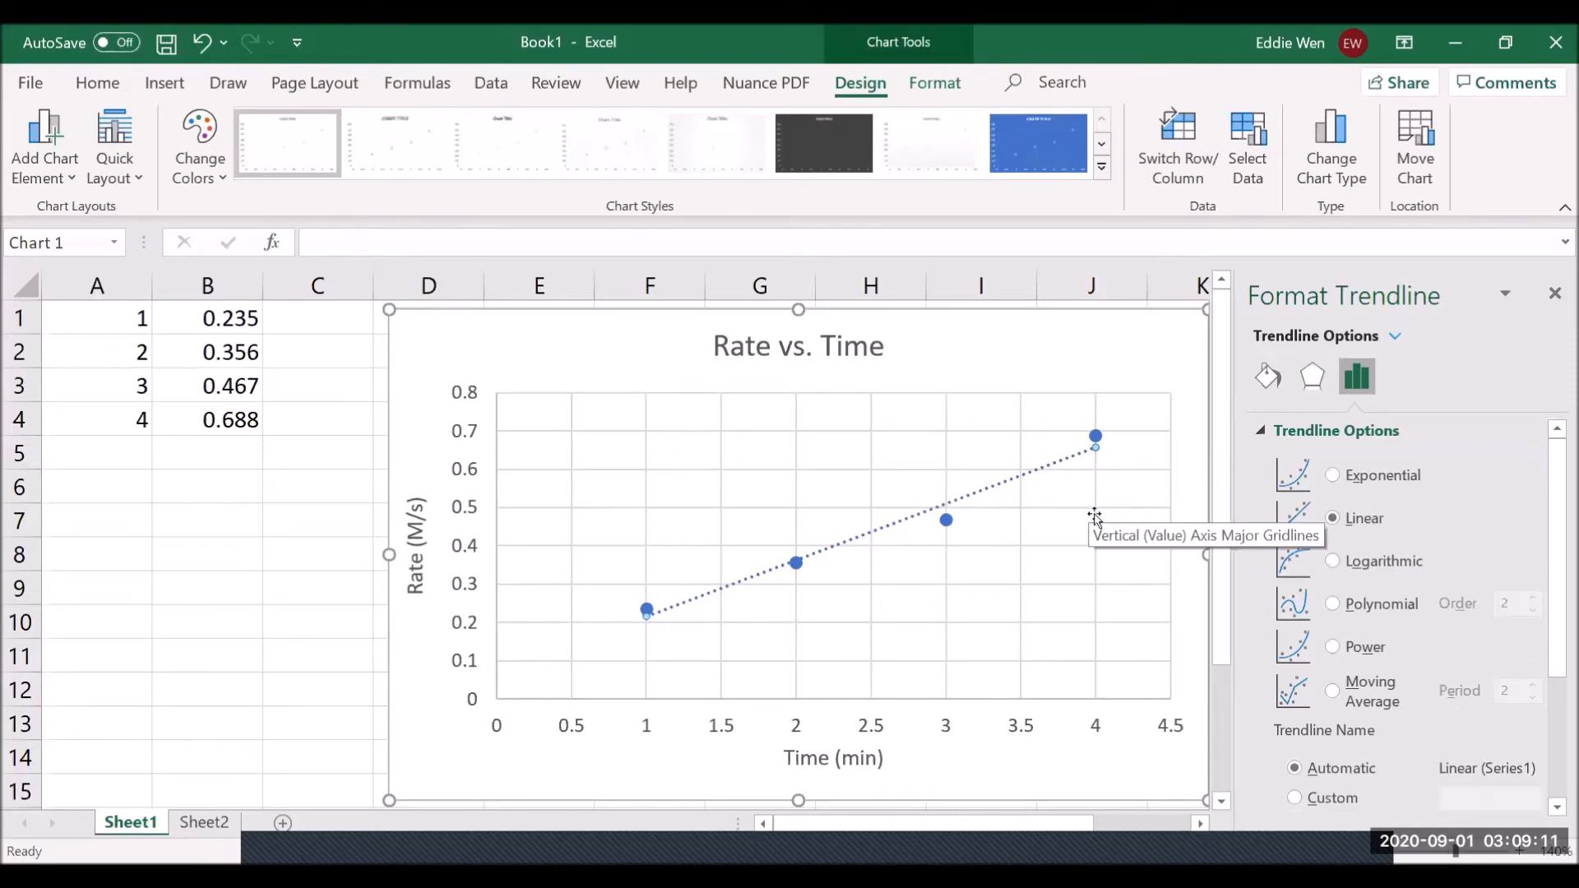
- Widen the Format Trendline pane and scroll down to the Forecast and Display checkboxes
mouse_move(1102, 446)
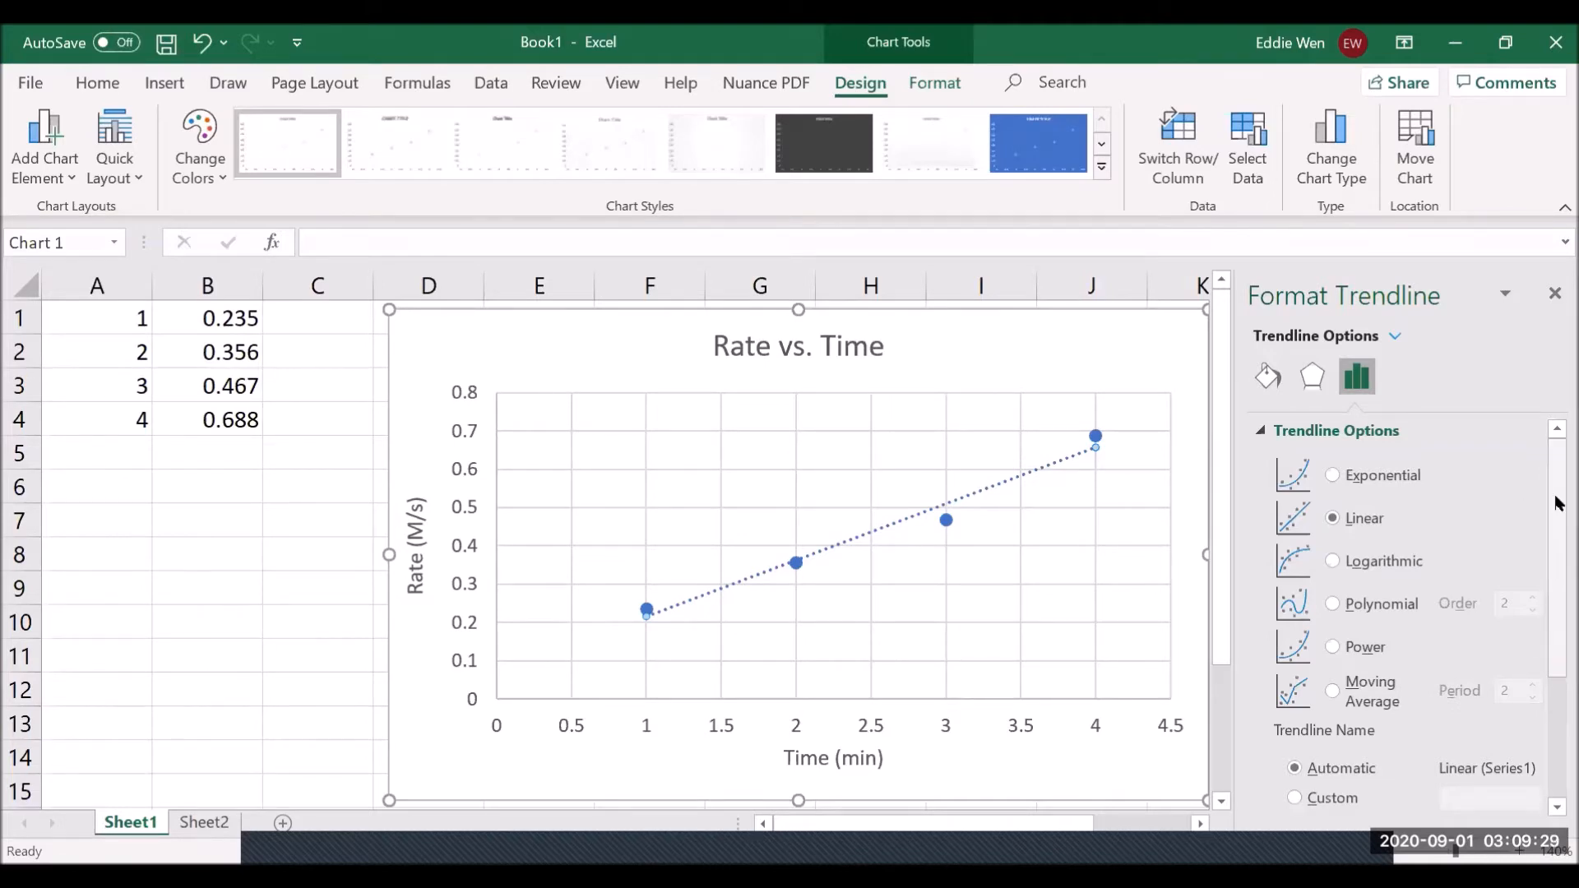
scroll(1537, 619, down, 4)
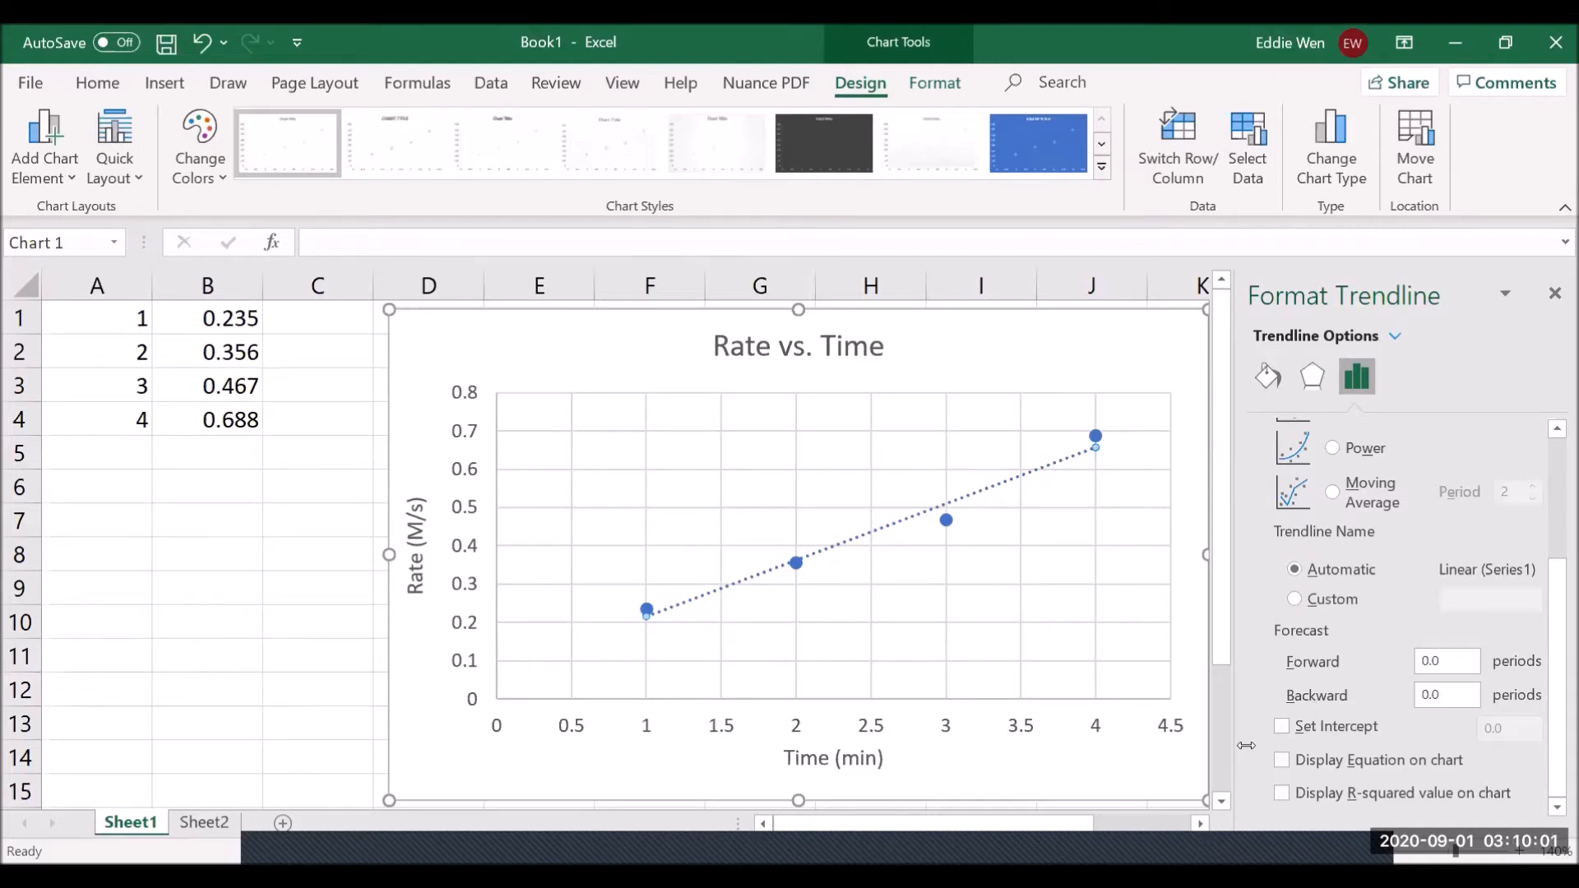
drag(1236, 698, 1051, 671)
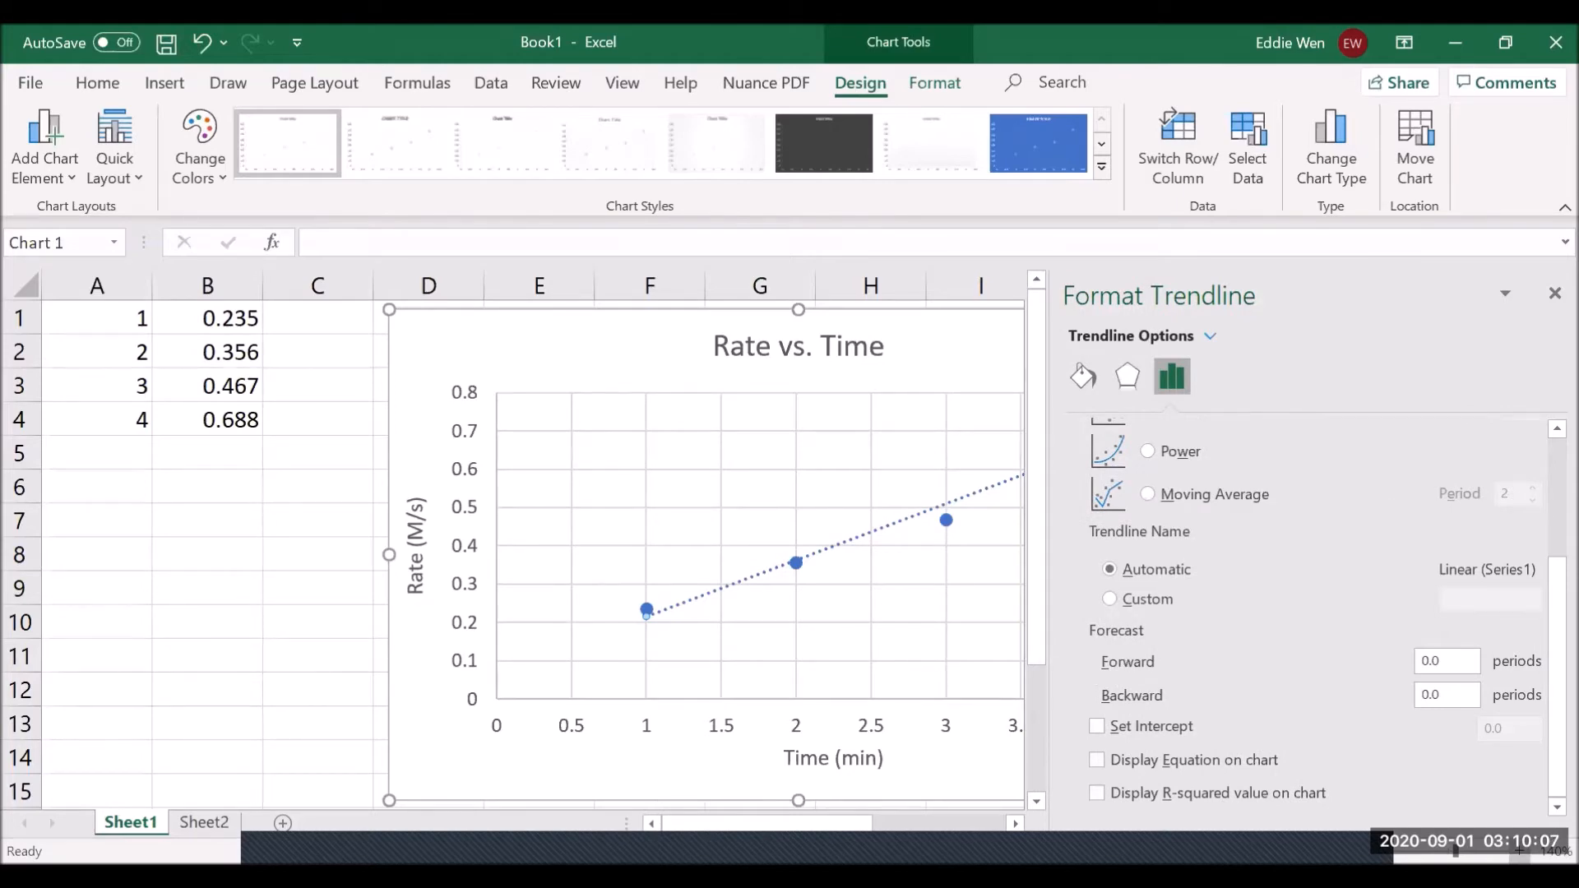
scroll(1081, 663, up, 2)
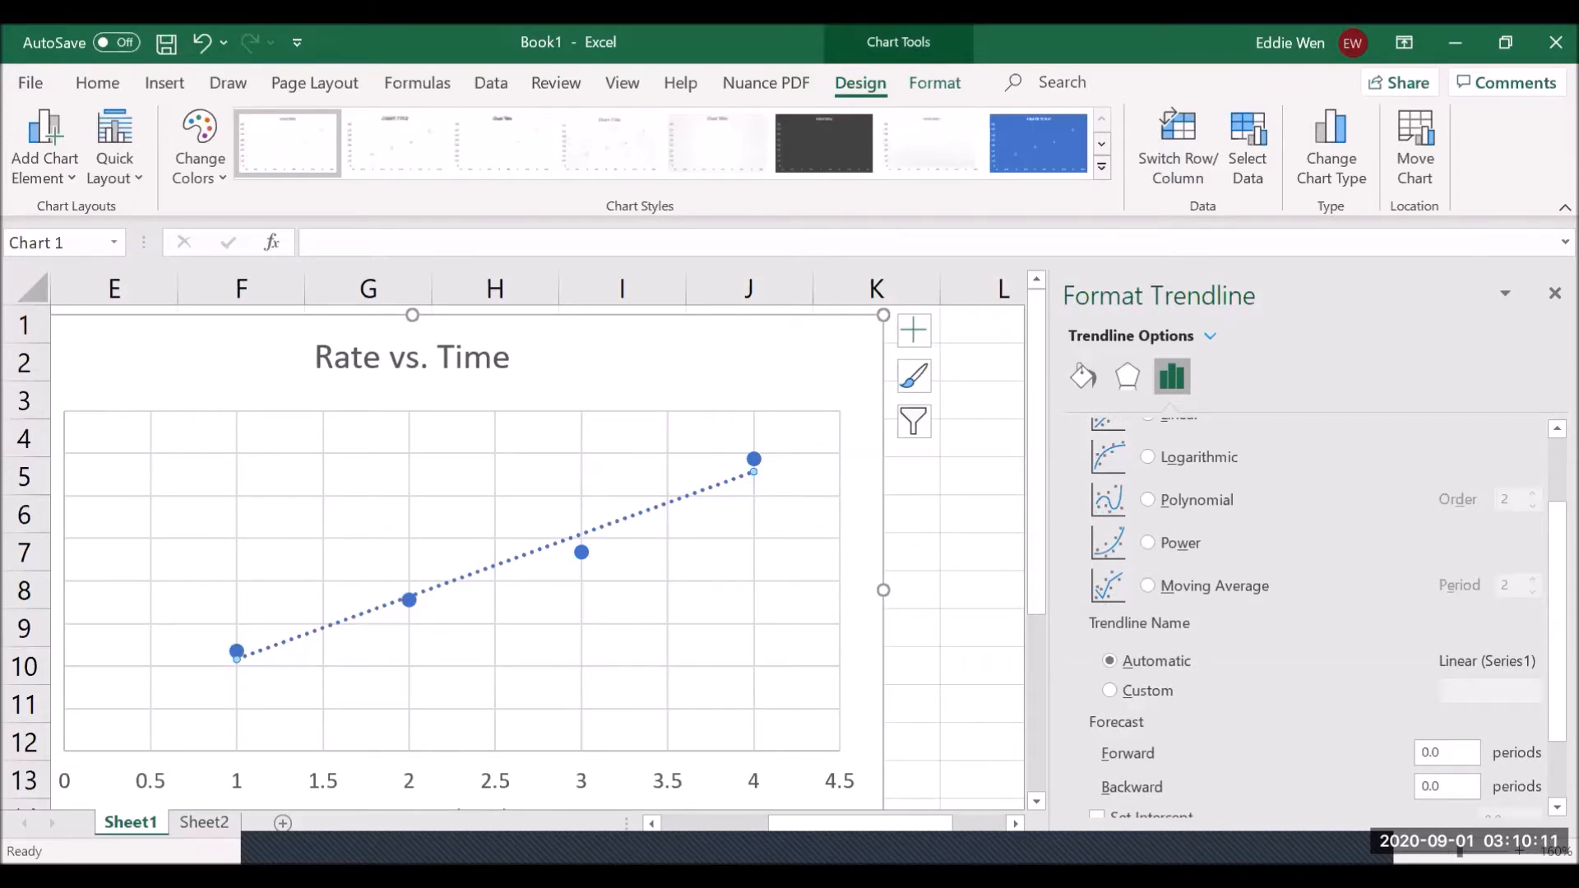
scroll(1197, 732, down, 2)
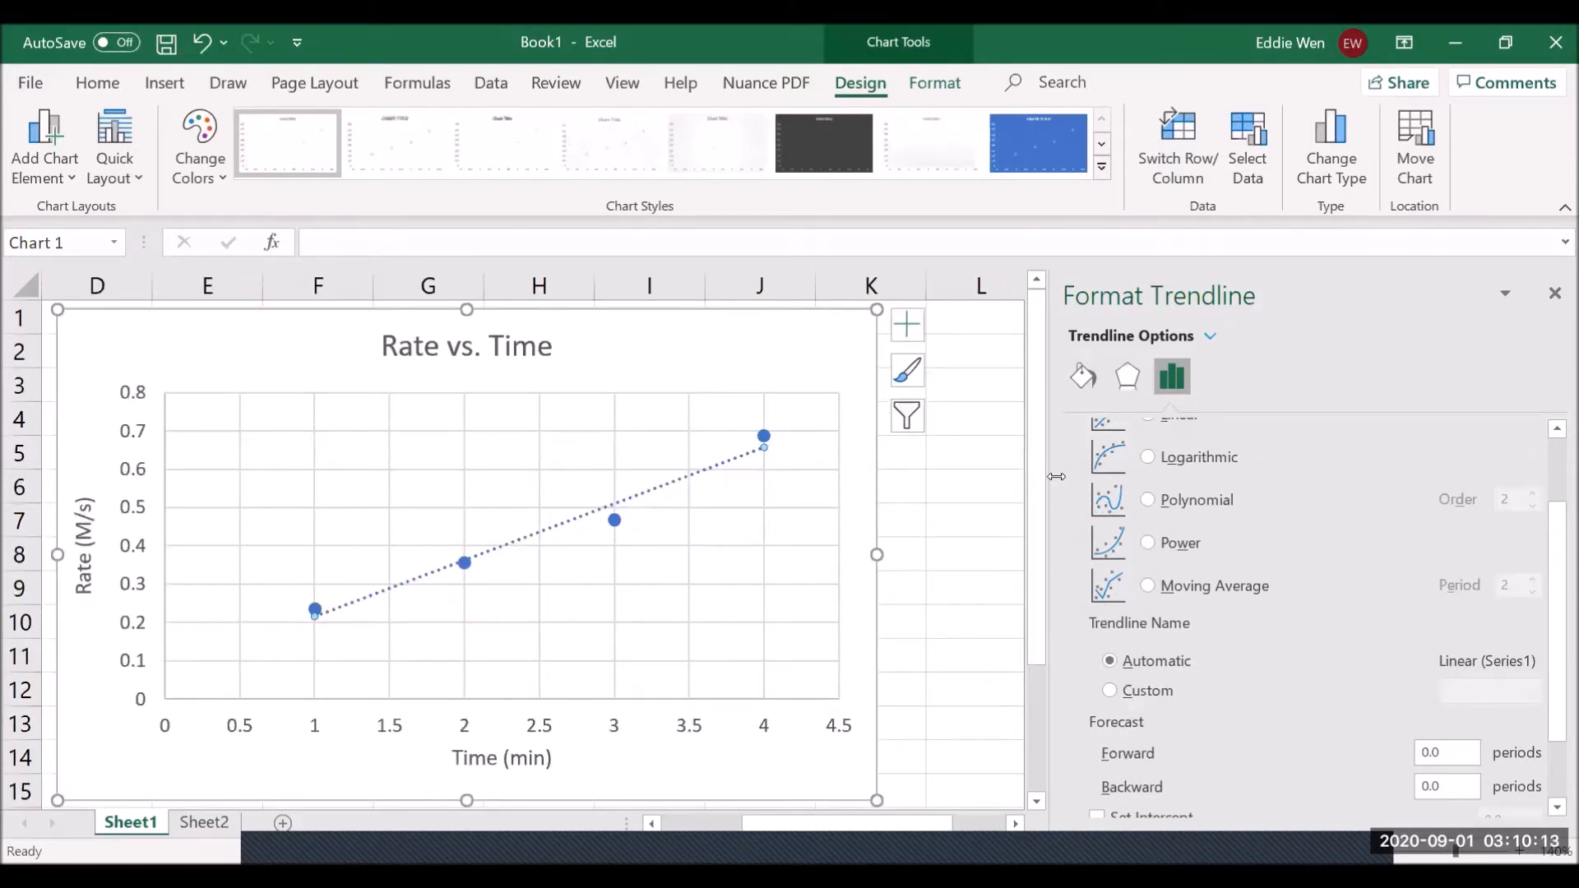
drag(1057, 476, 940, 477)
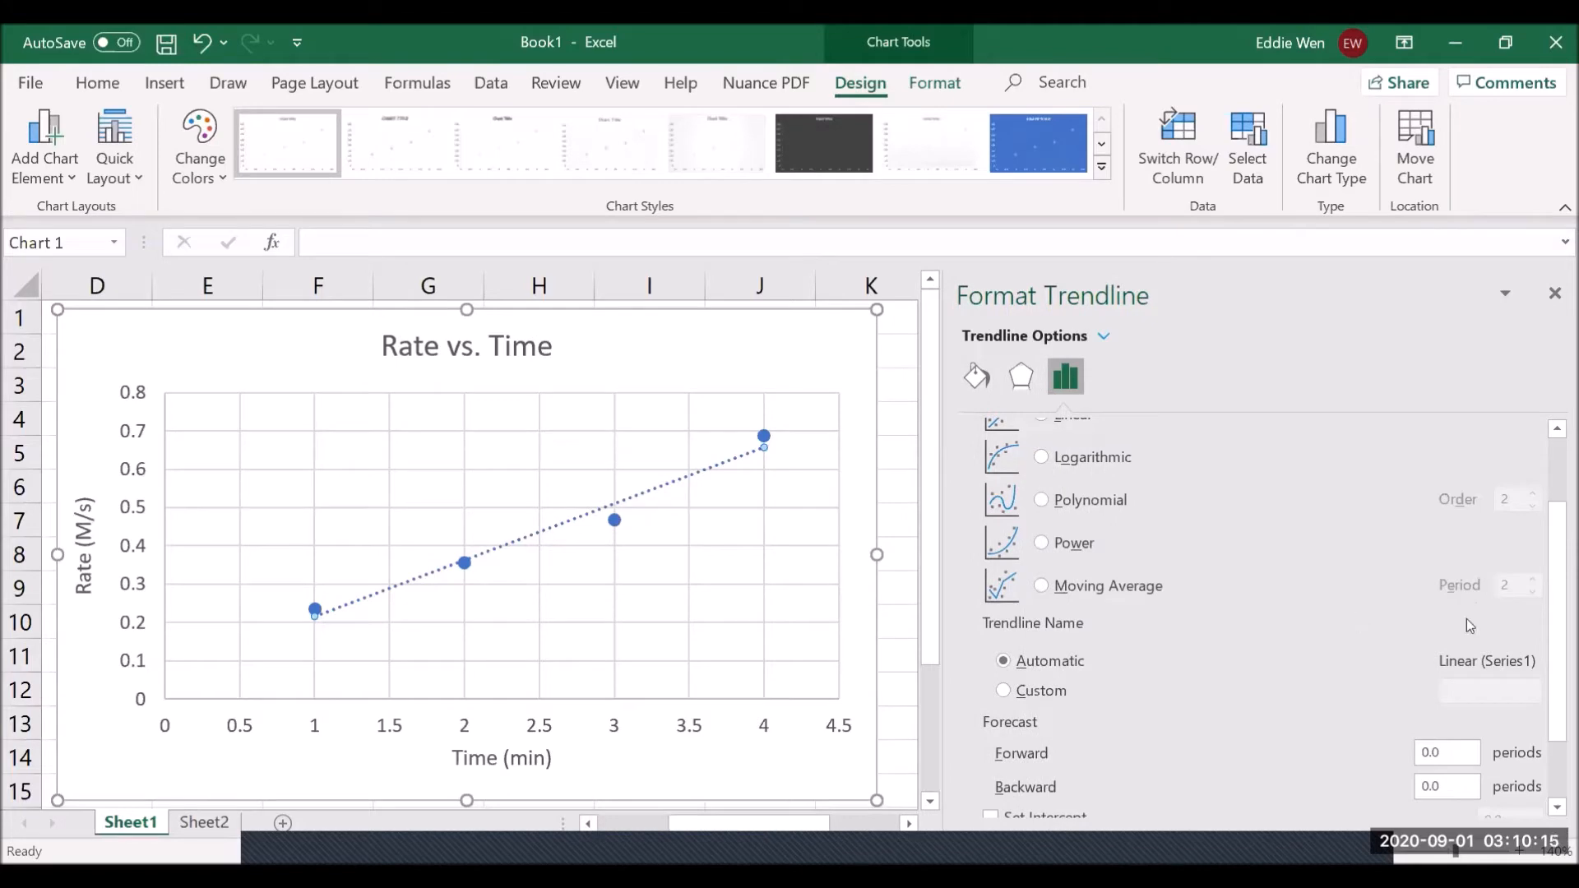
scroll(1554, 613, down, 3)
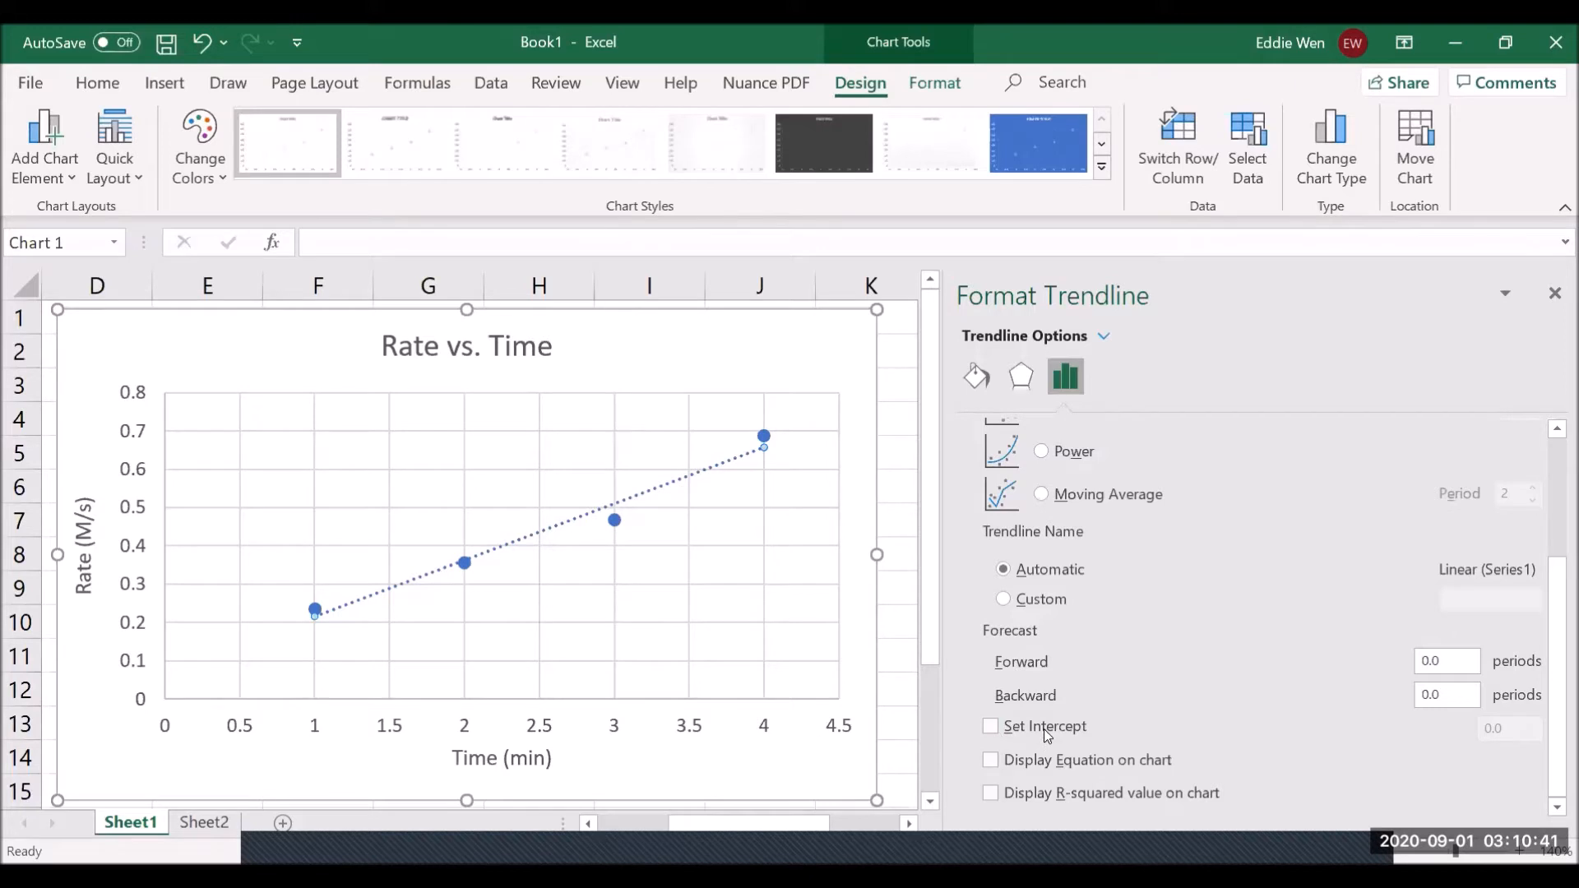
click(991, 727)
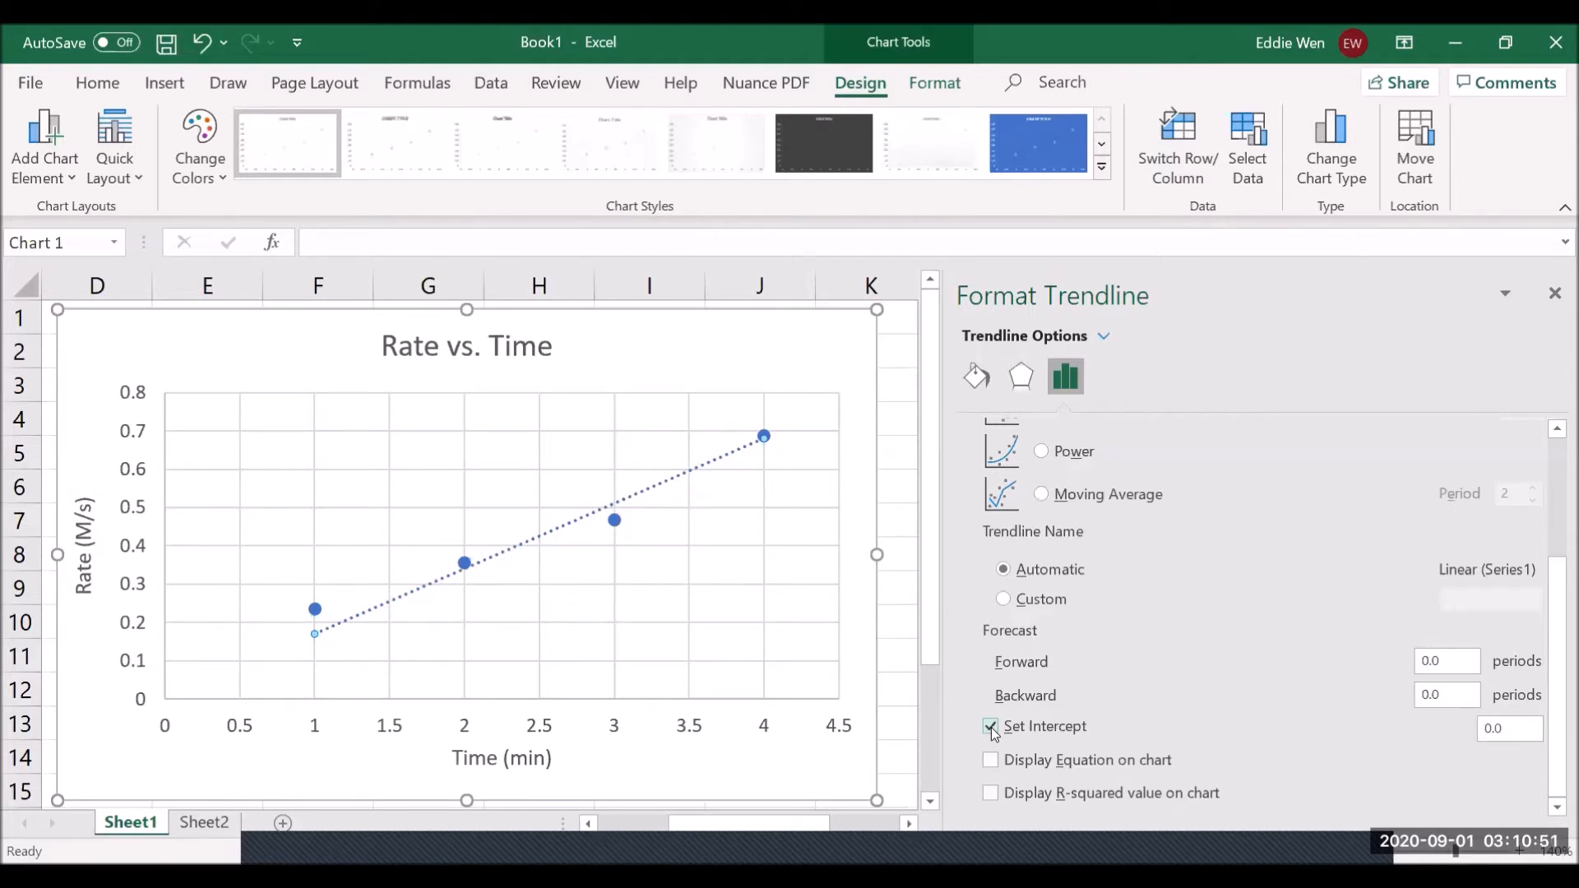
click(992, 726)
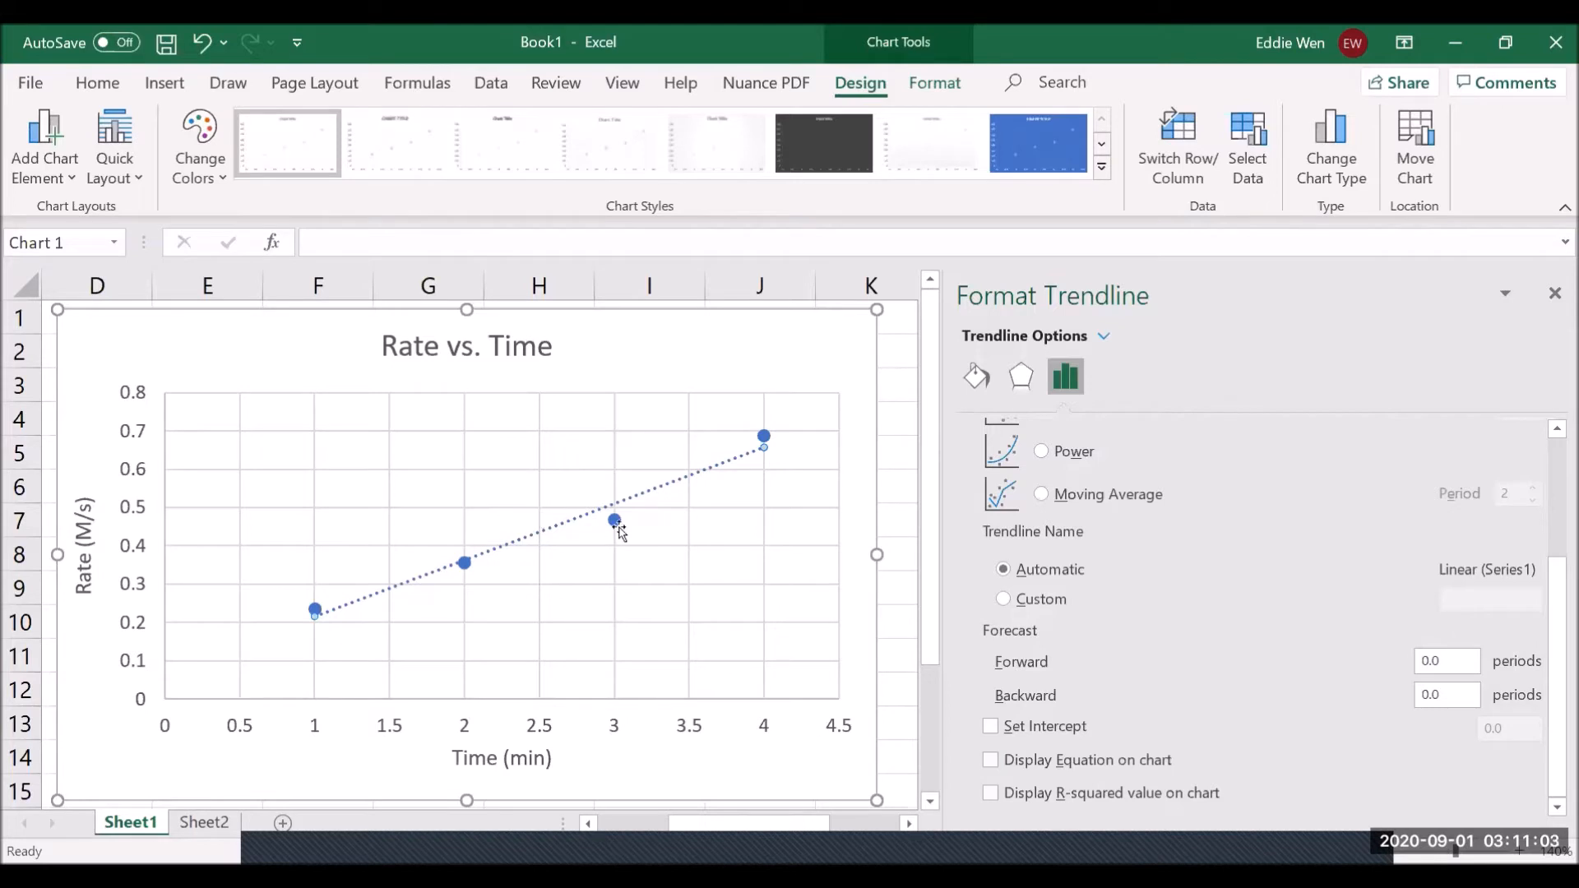
click(992, 761)
- Display the trendline equation y = 0.147x + 0.069 and R² = 0.9711 on the chart
click(990, 760)
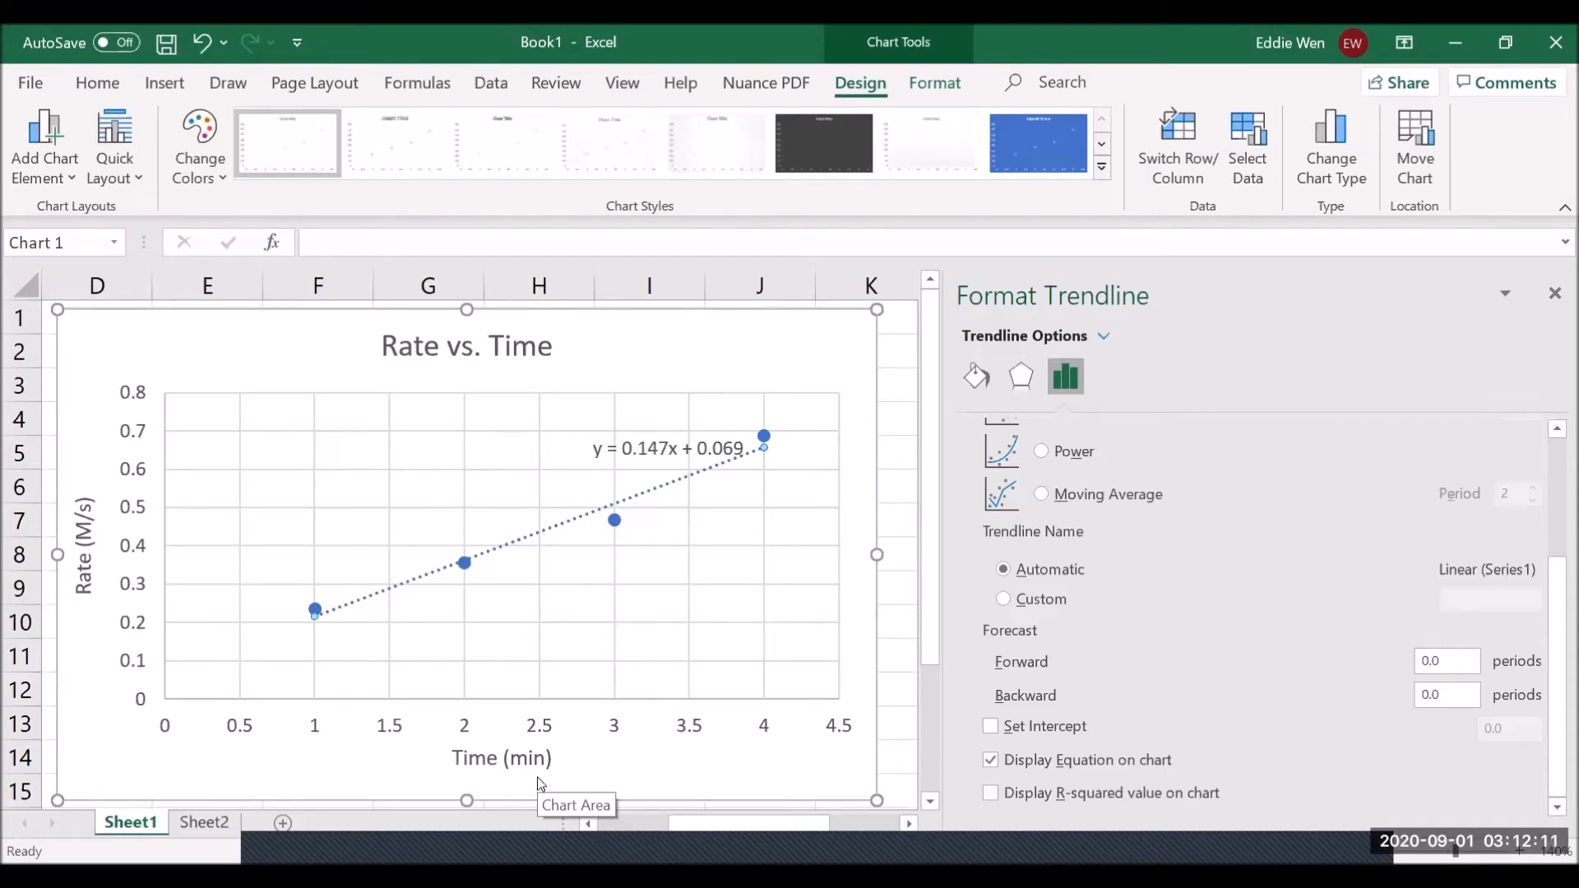
click(991, 794)
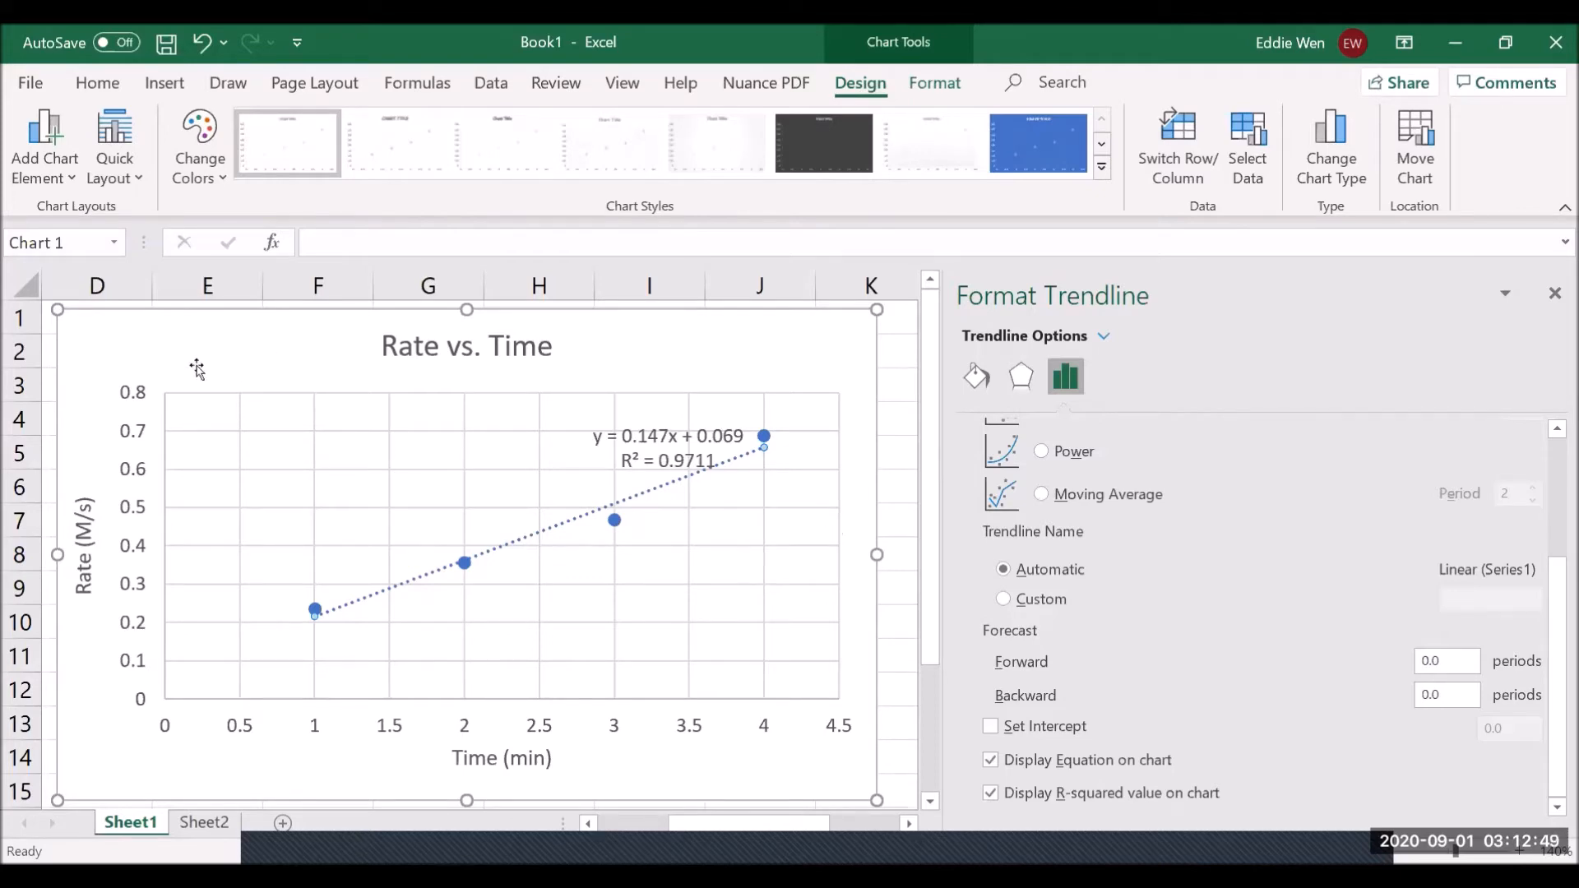
drag(154, 362, 224, 370)
- Move the chart beside the data across columns C to J and deselect it
drag(429, 370, 870, 391)
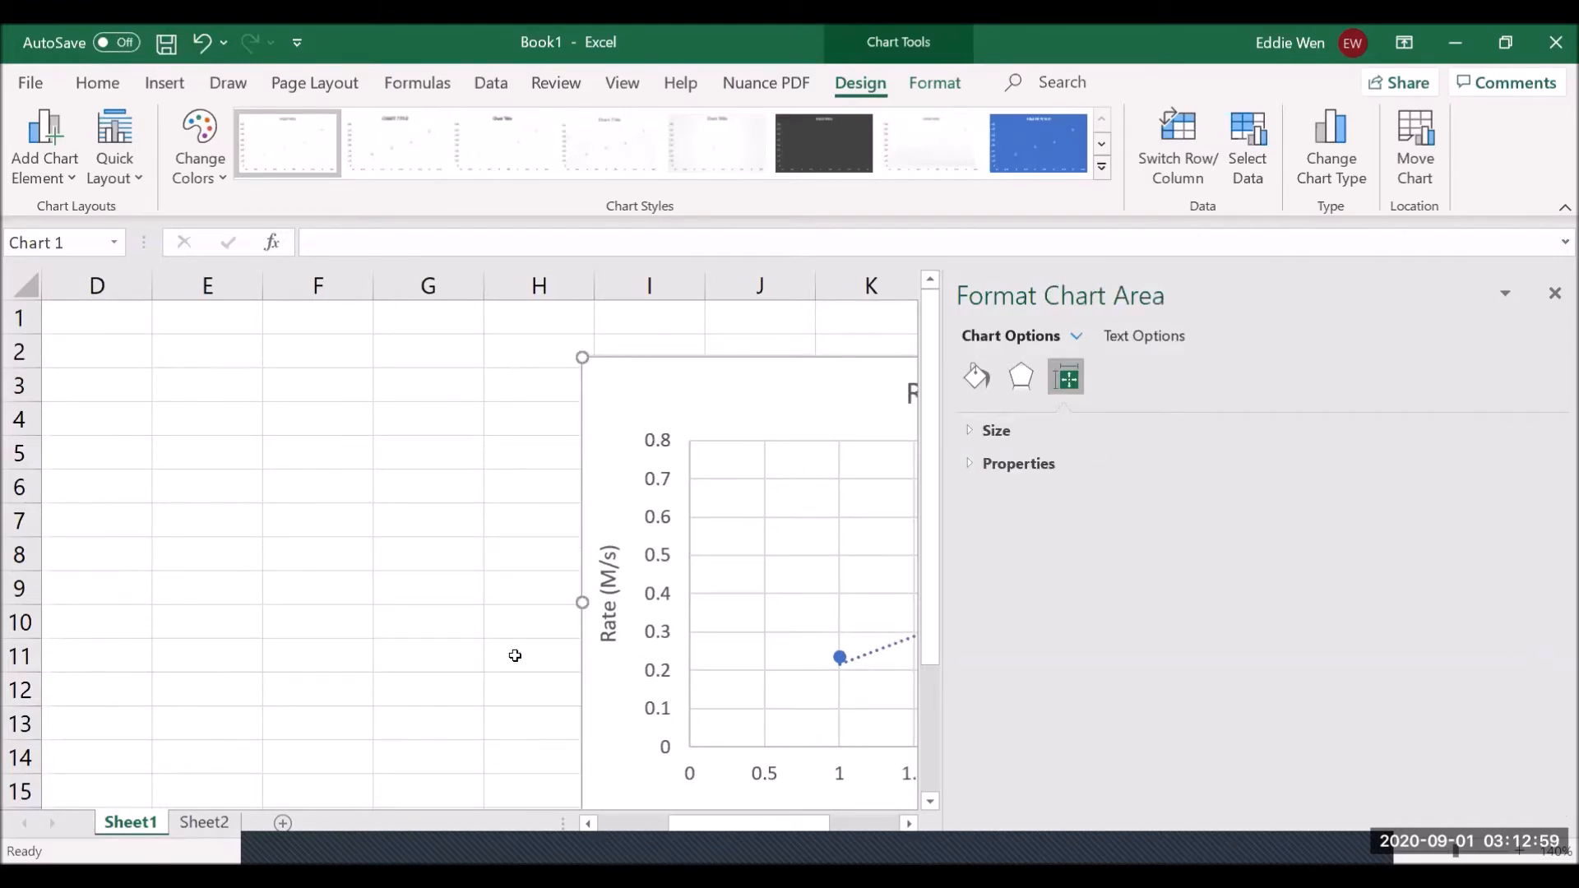
scroll(527, 650, left, 3)
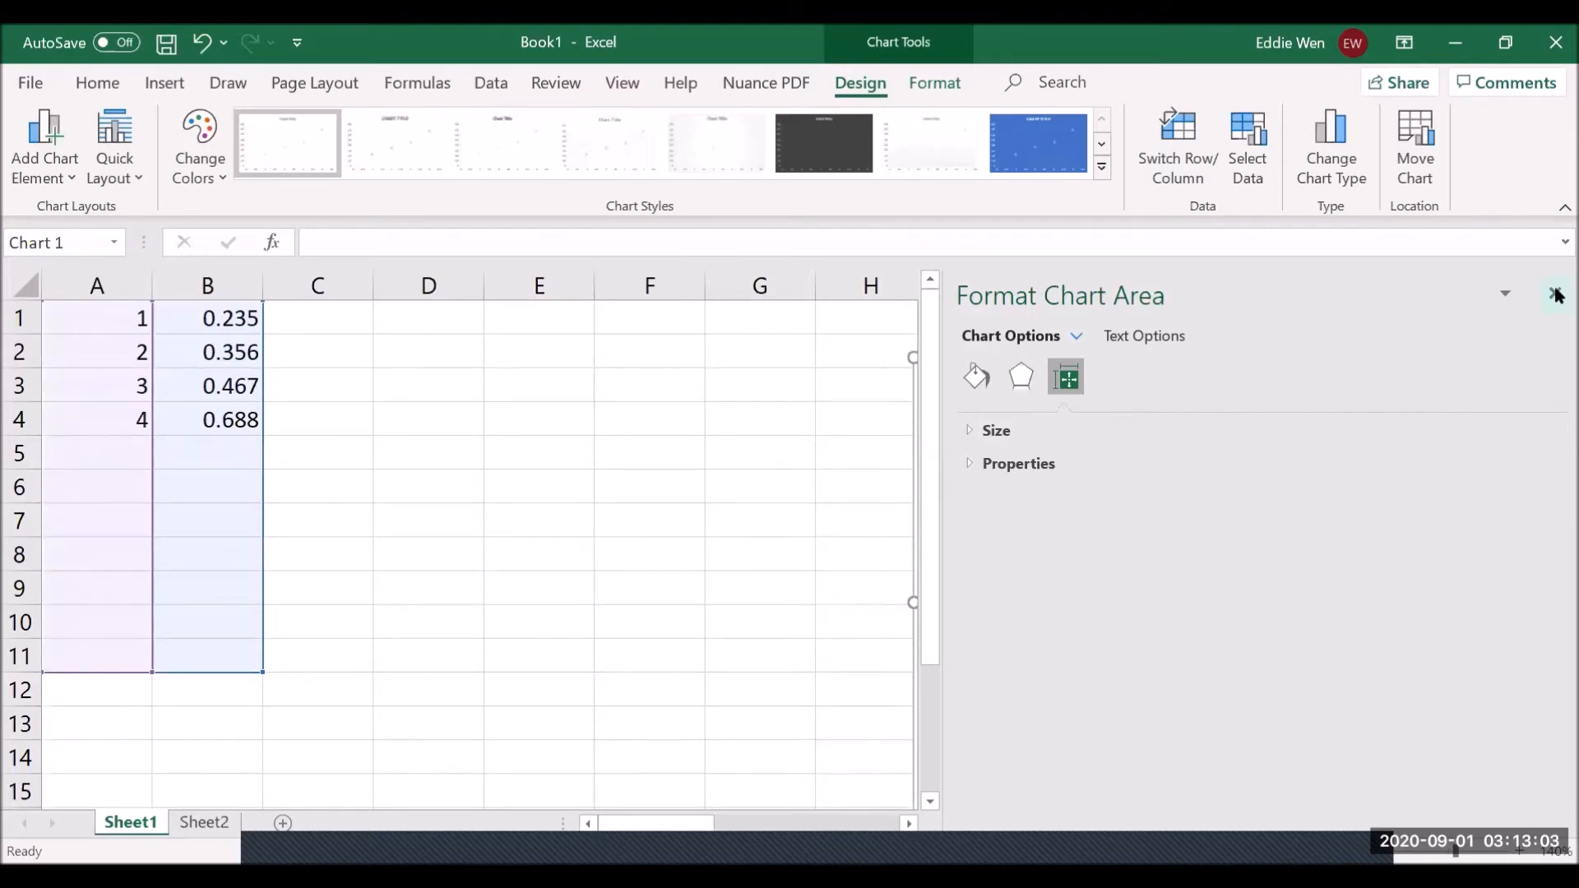
drag(493, 367, 417, 353)
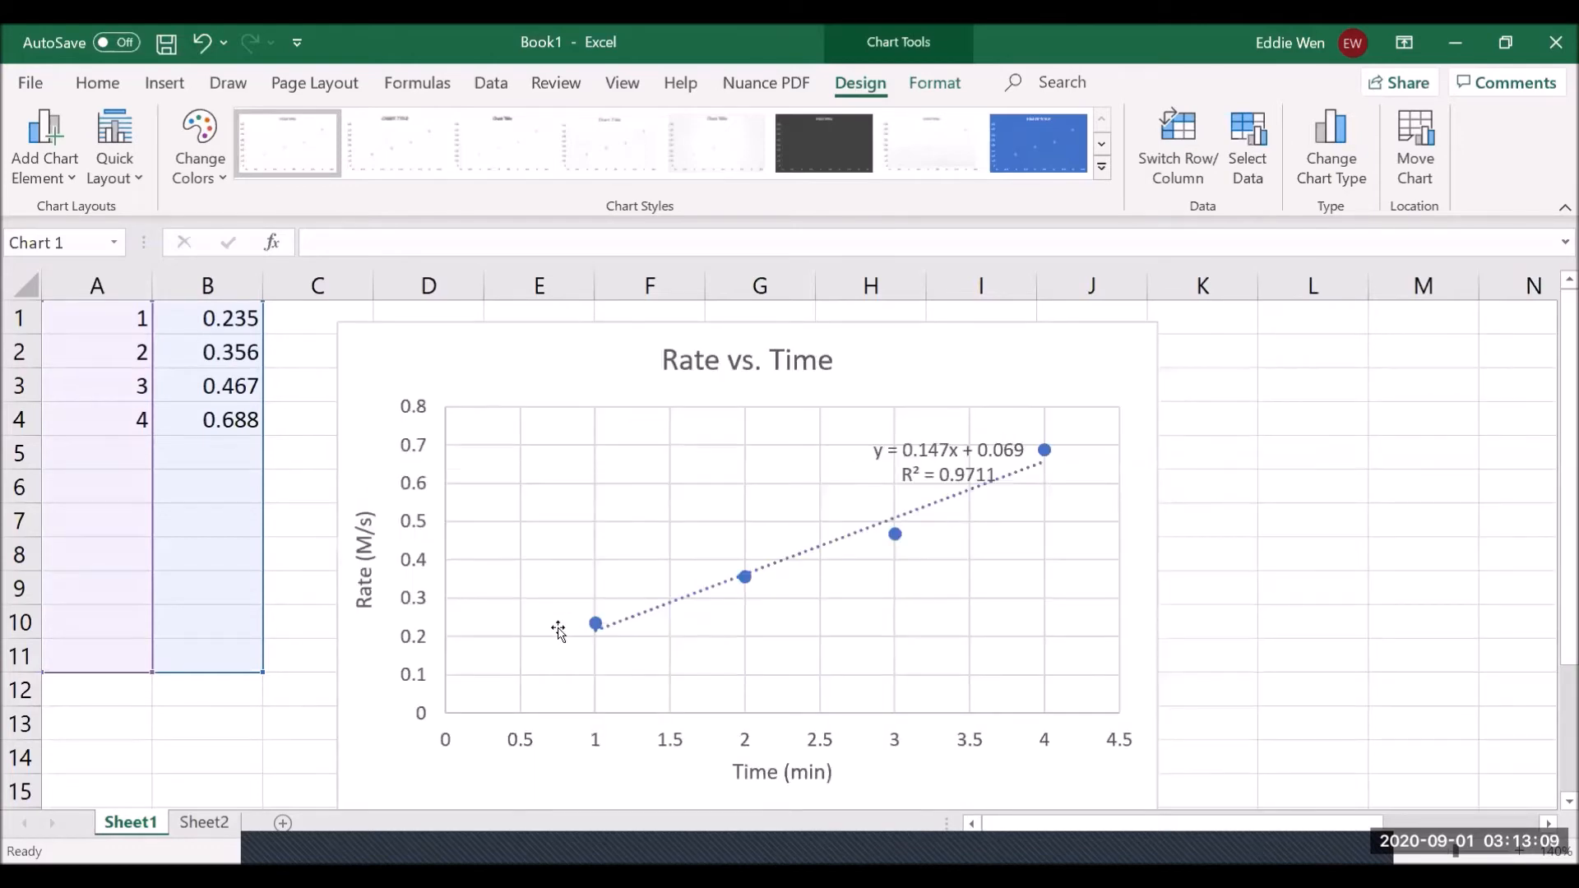
key(Escape)
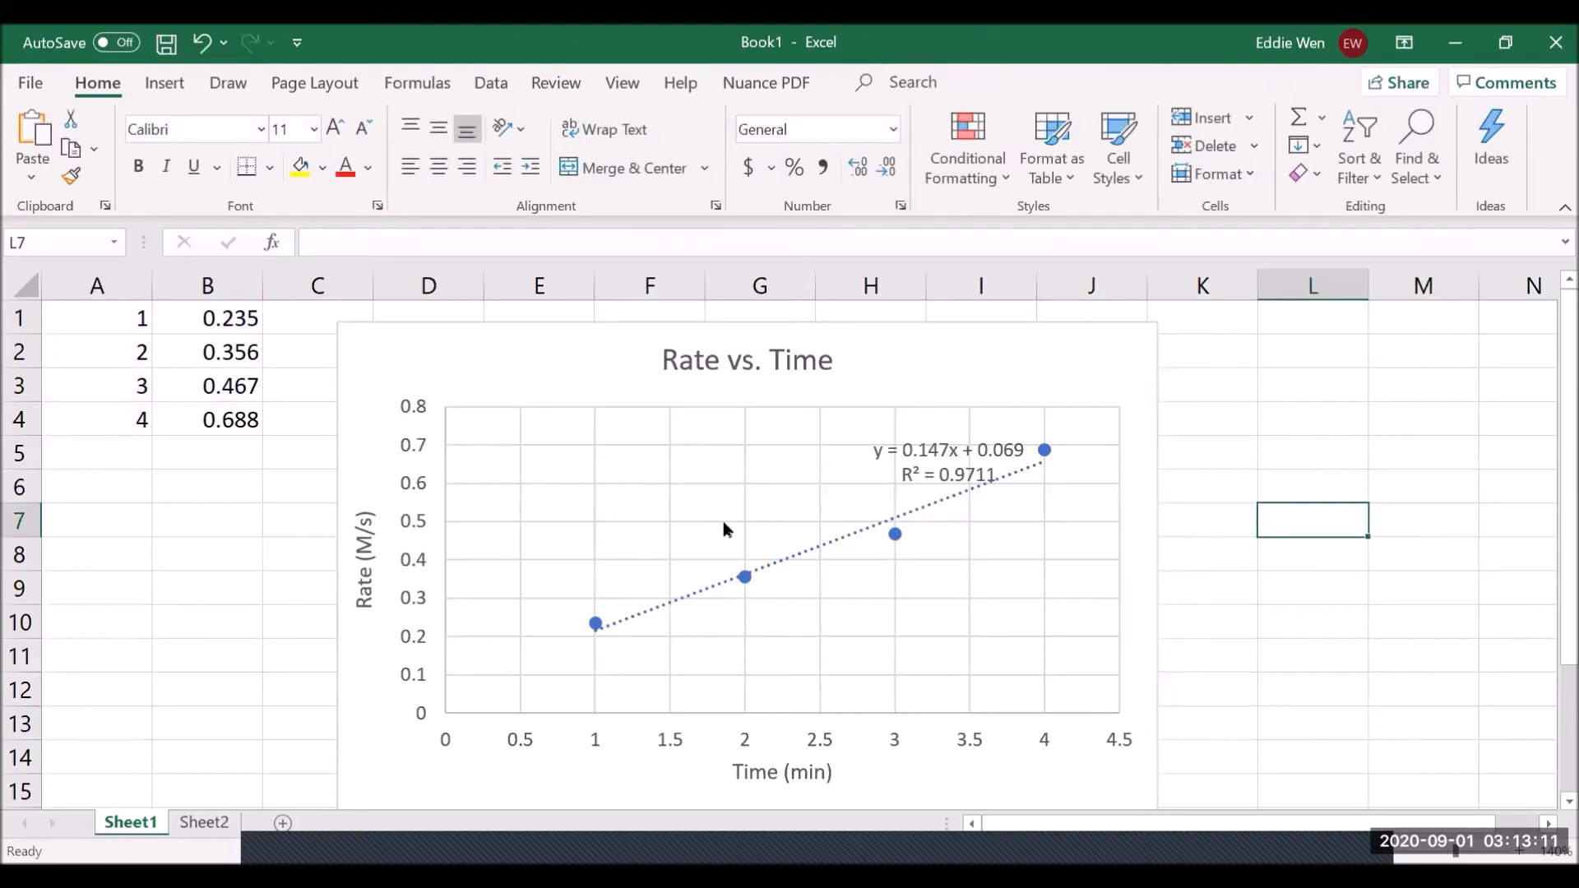
click(233, 418)
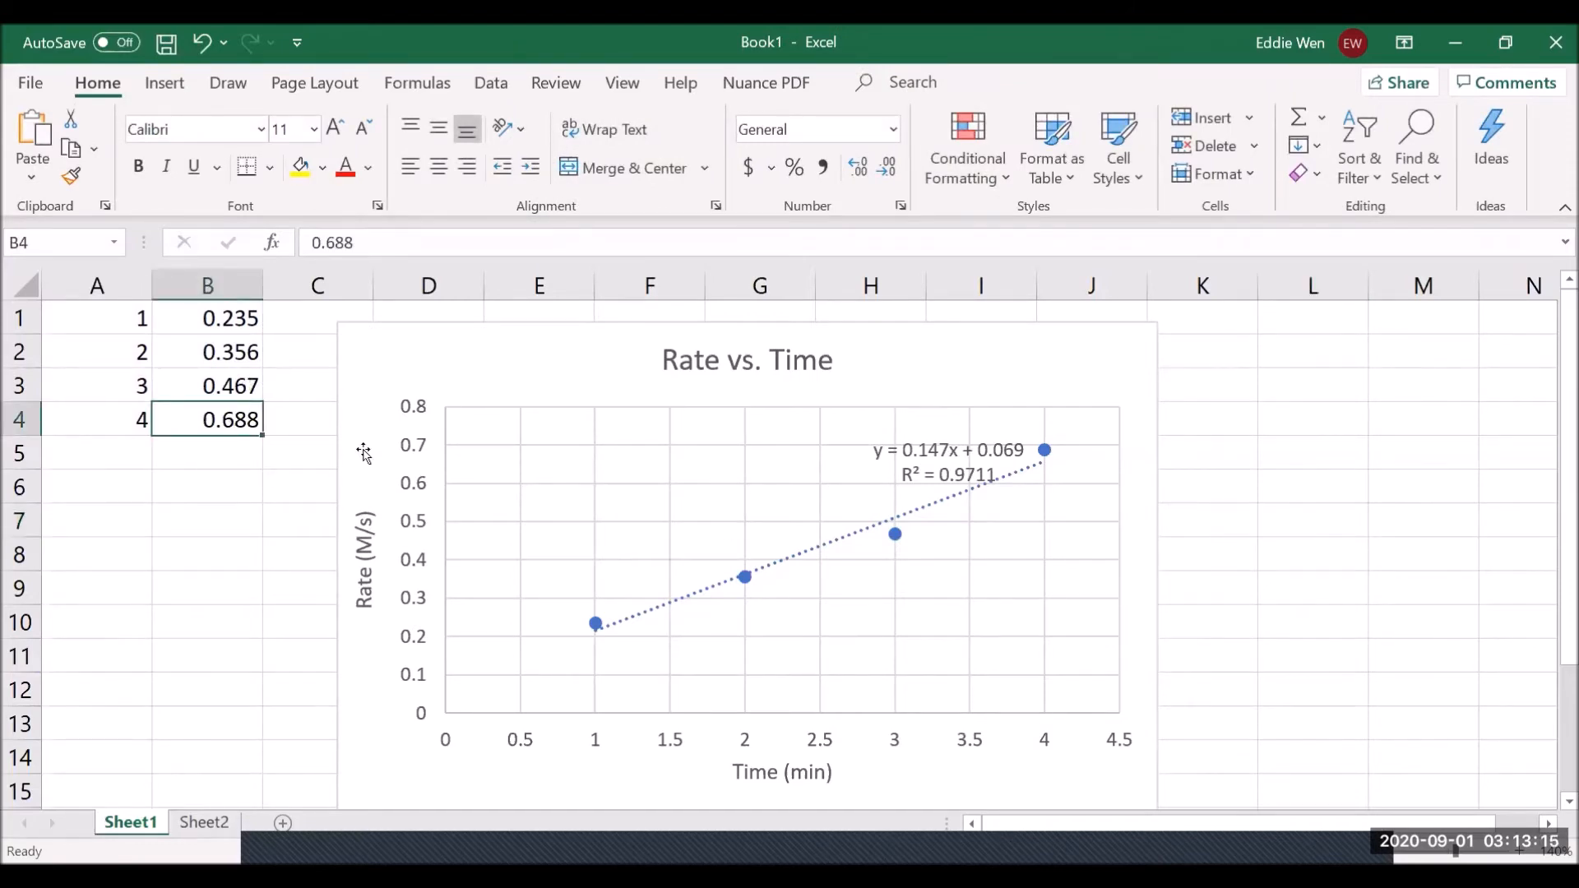
text(0.88)
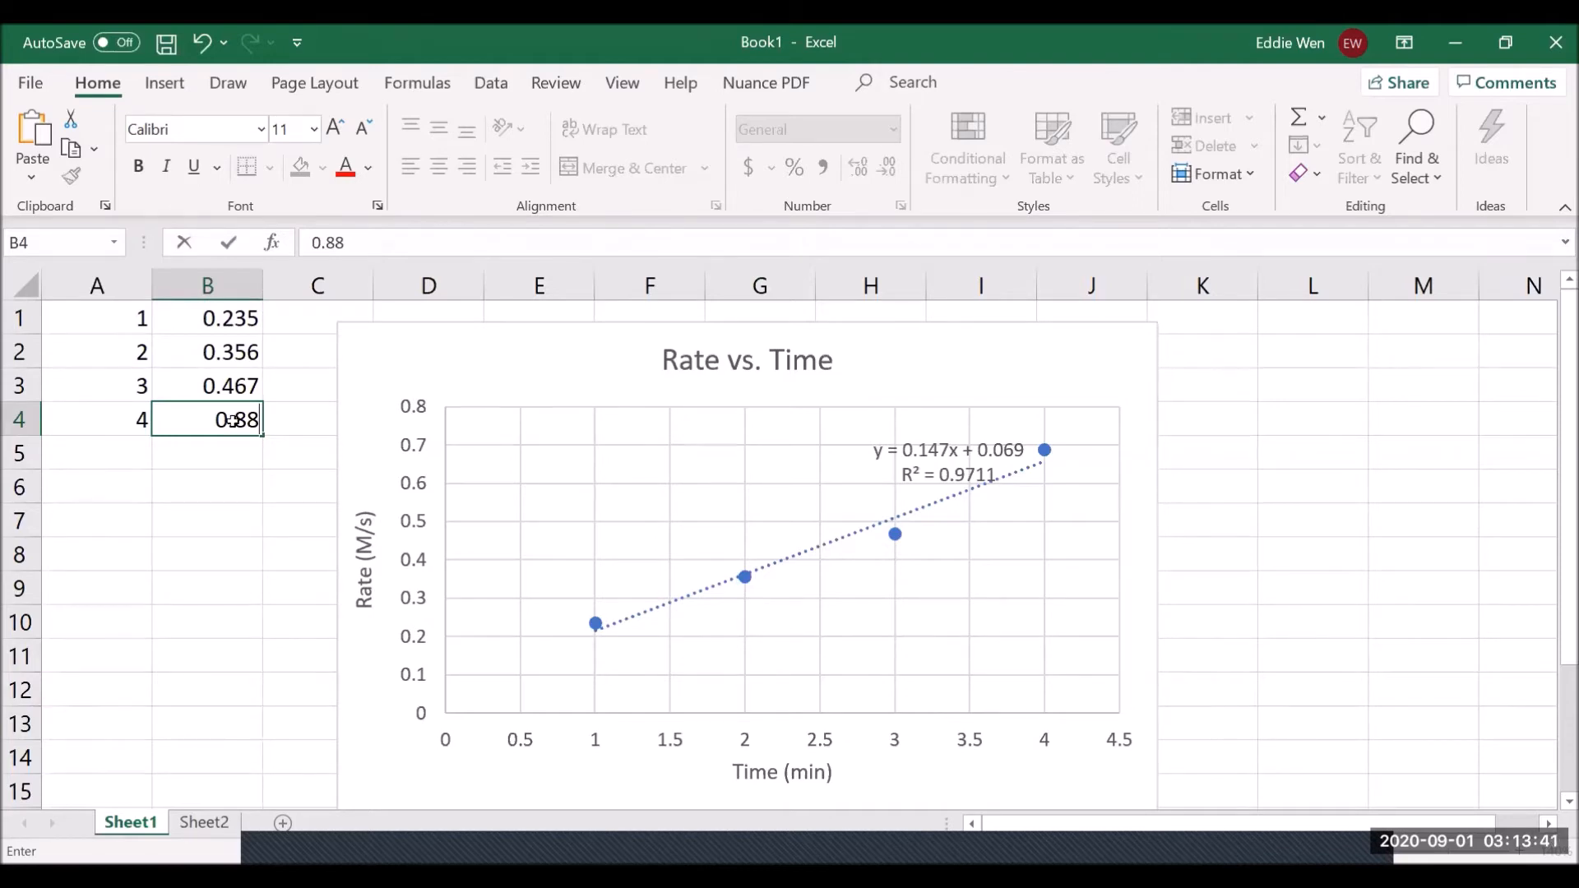
key(Return)
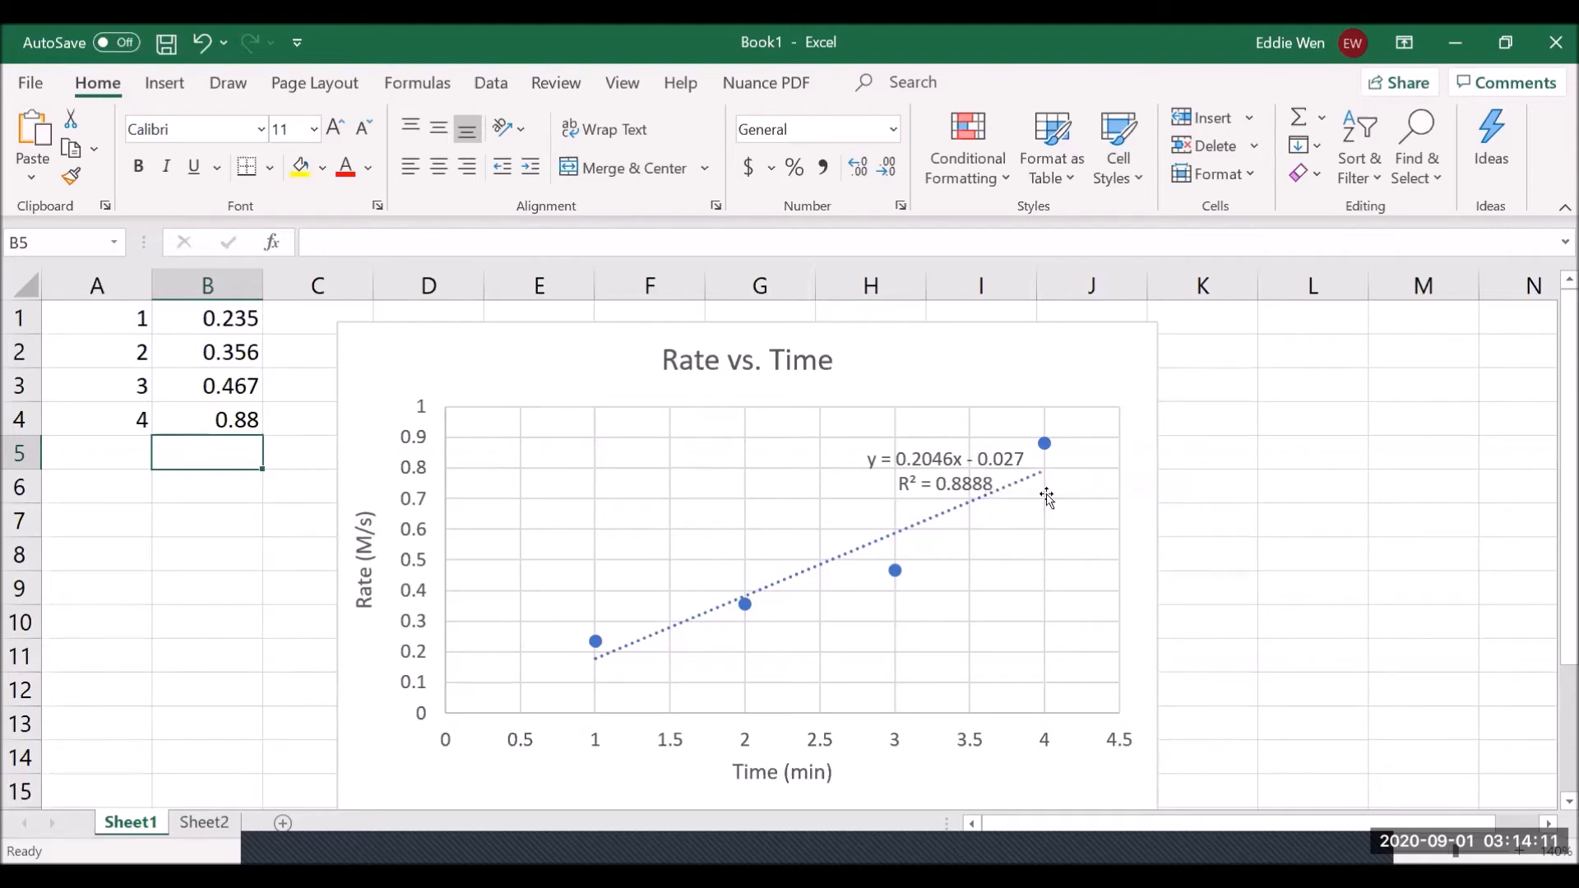
click(203, 44)
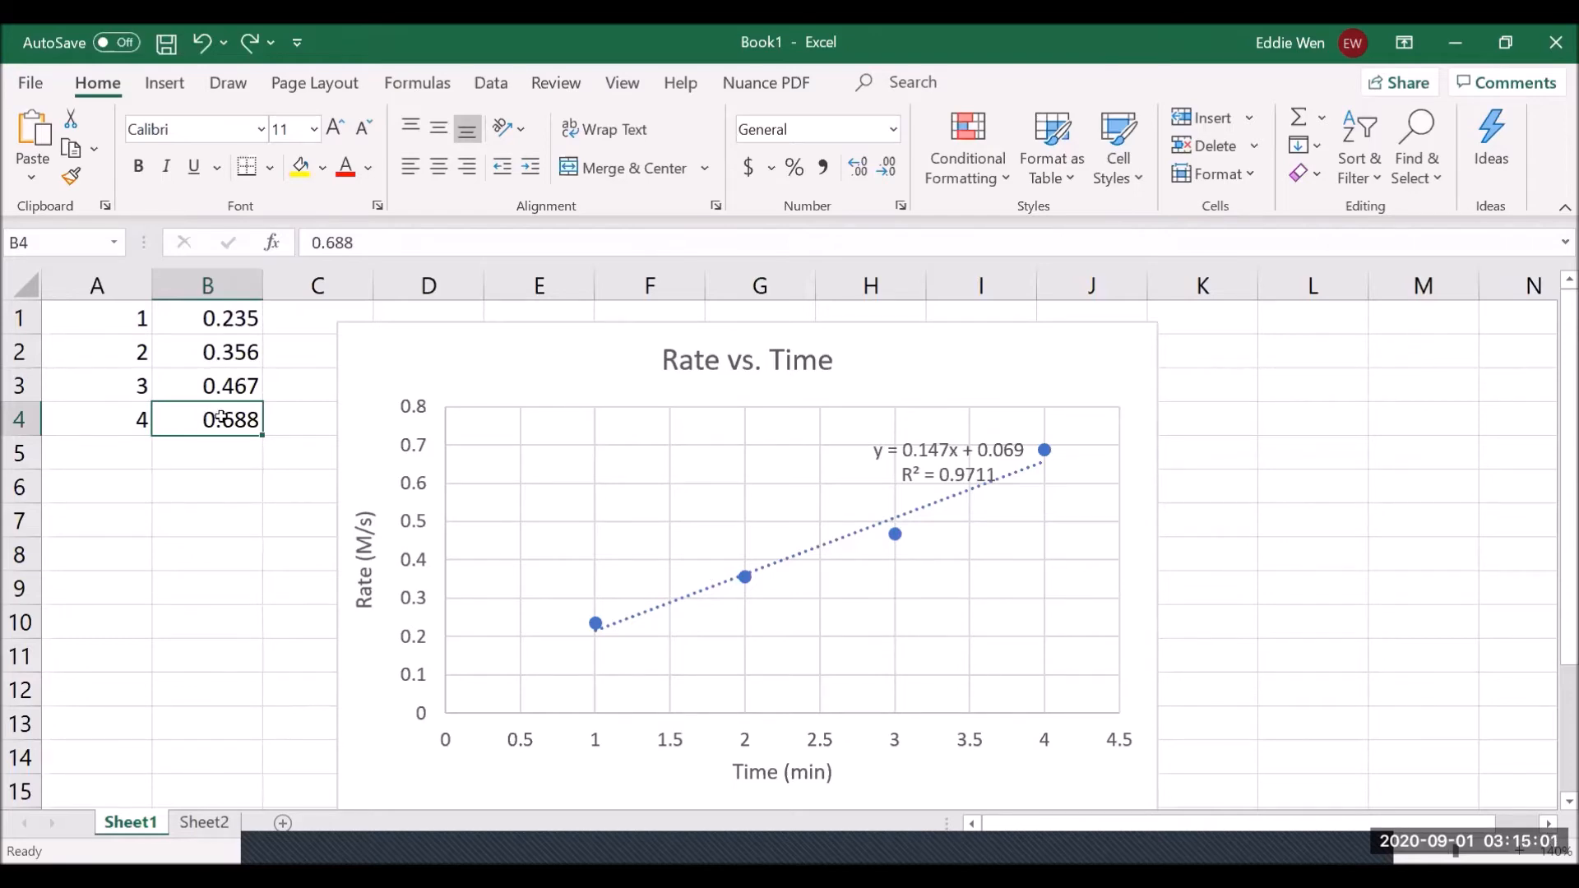
- Enter 0.588 in B4, refitting the trendline to y = 0.117x + 0.119 with R² = 0.9997
text(0.588)
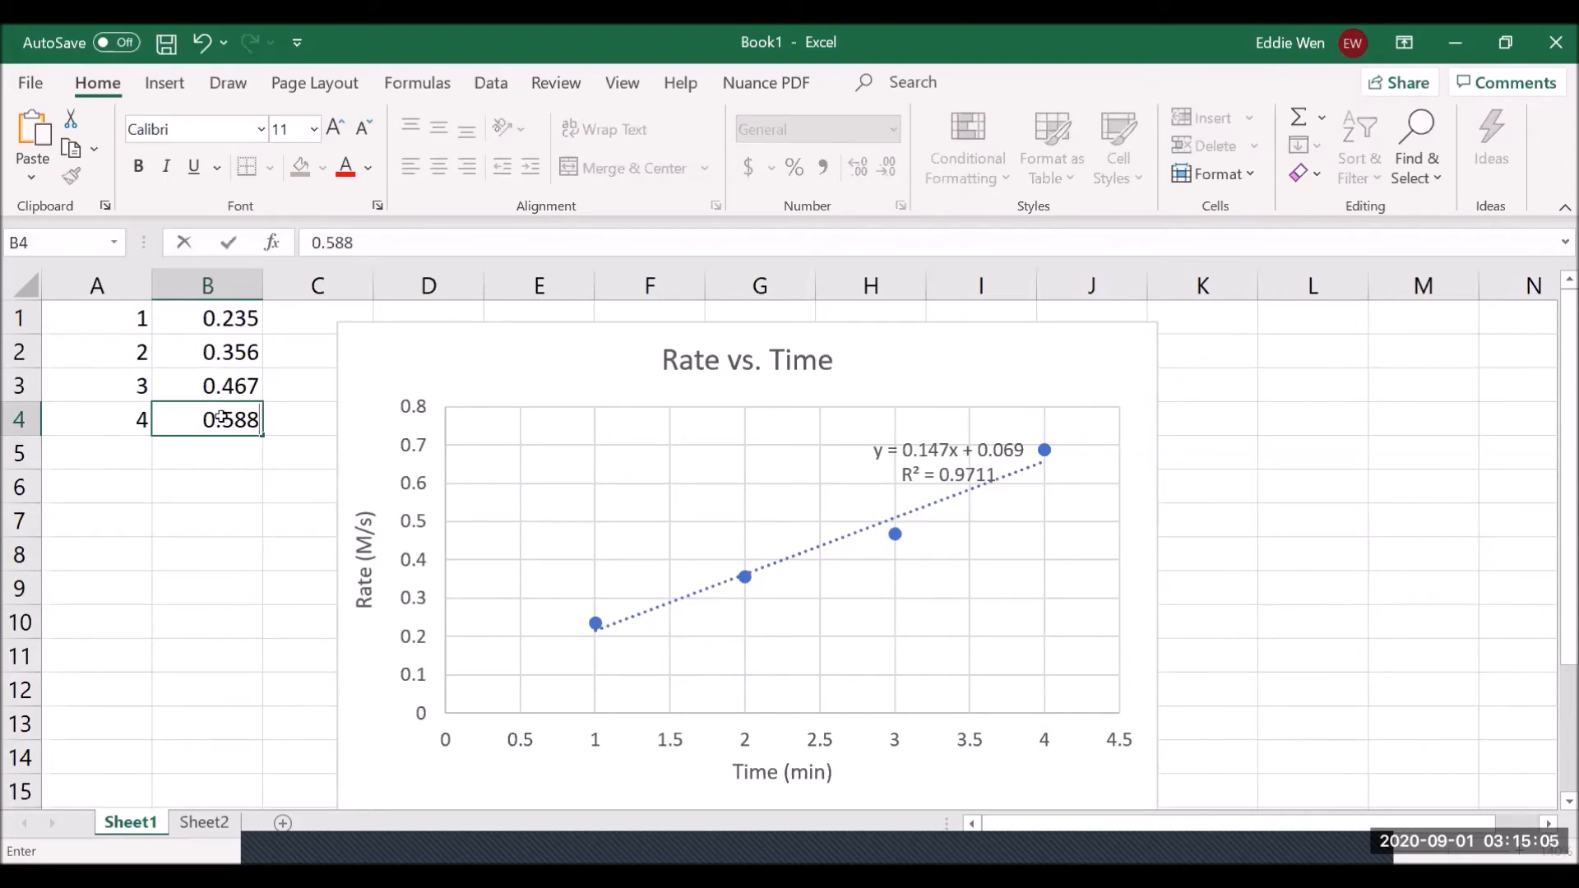
key(Return)
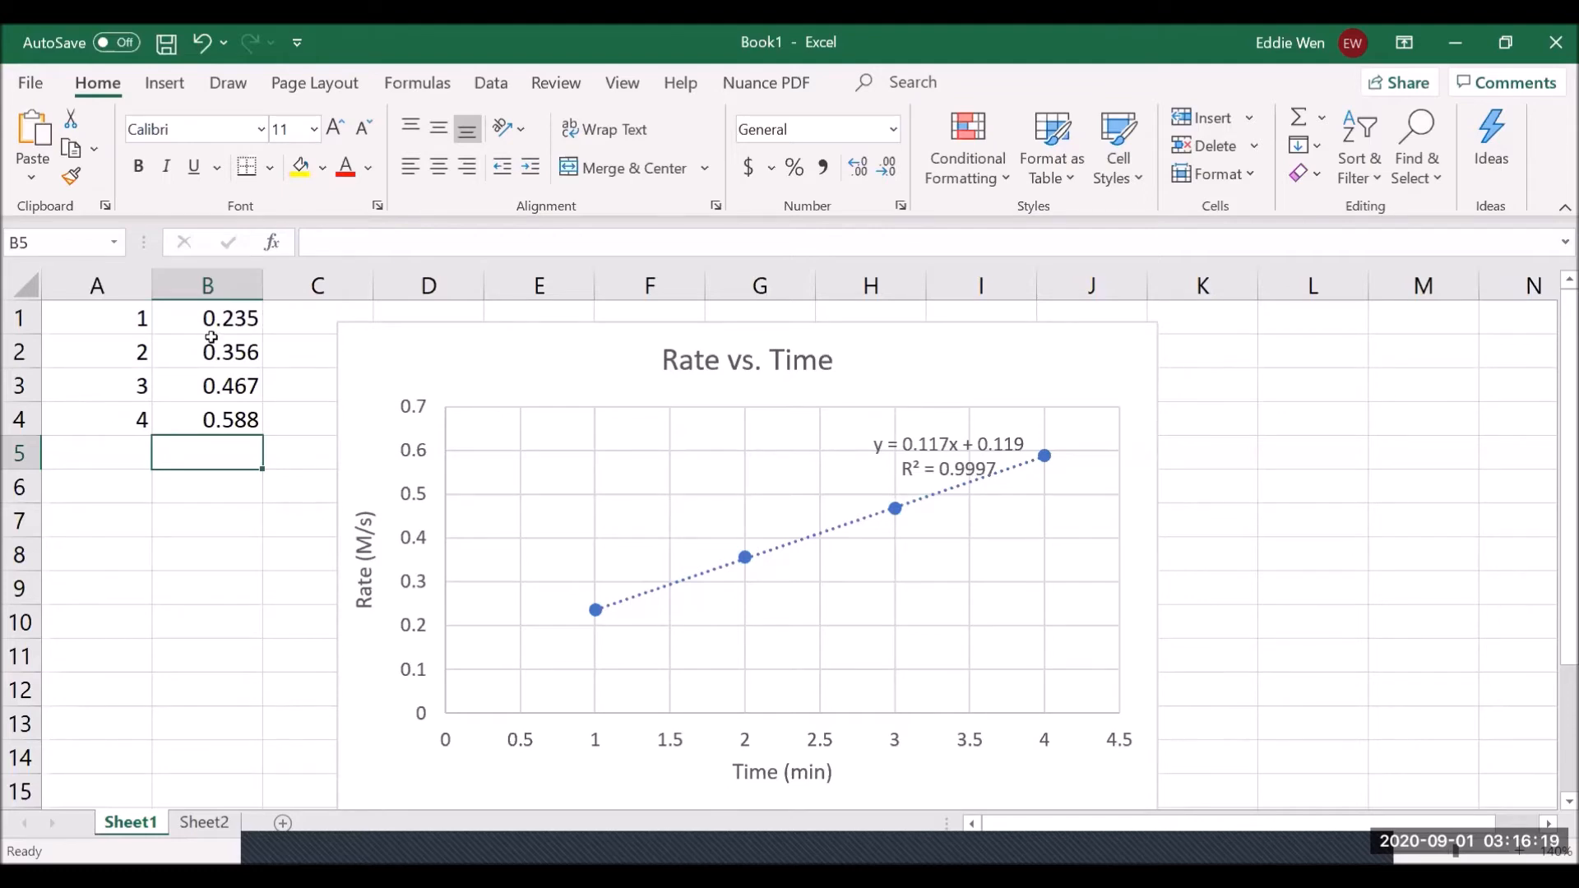
click(544, 390)
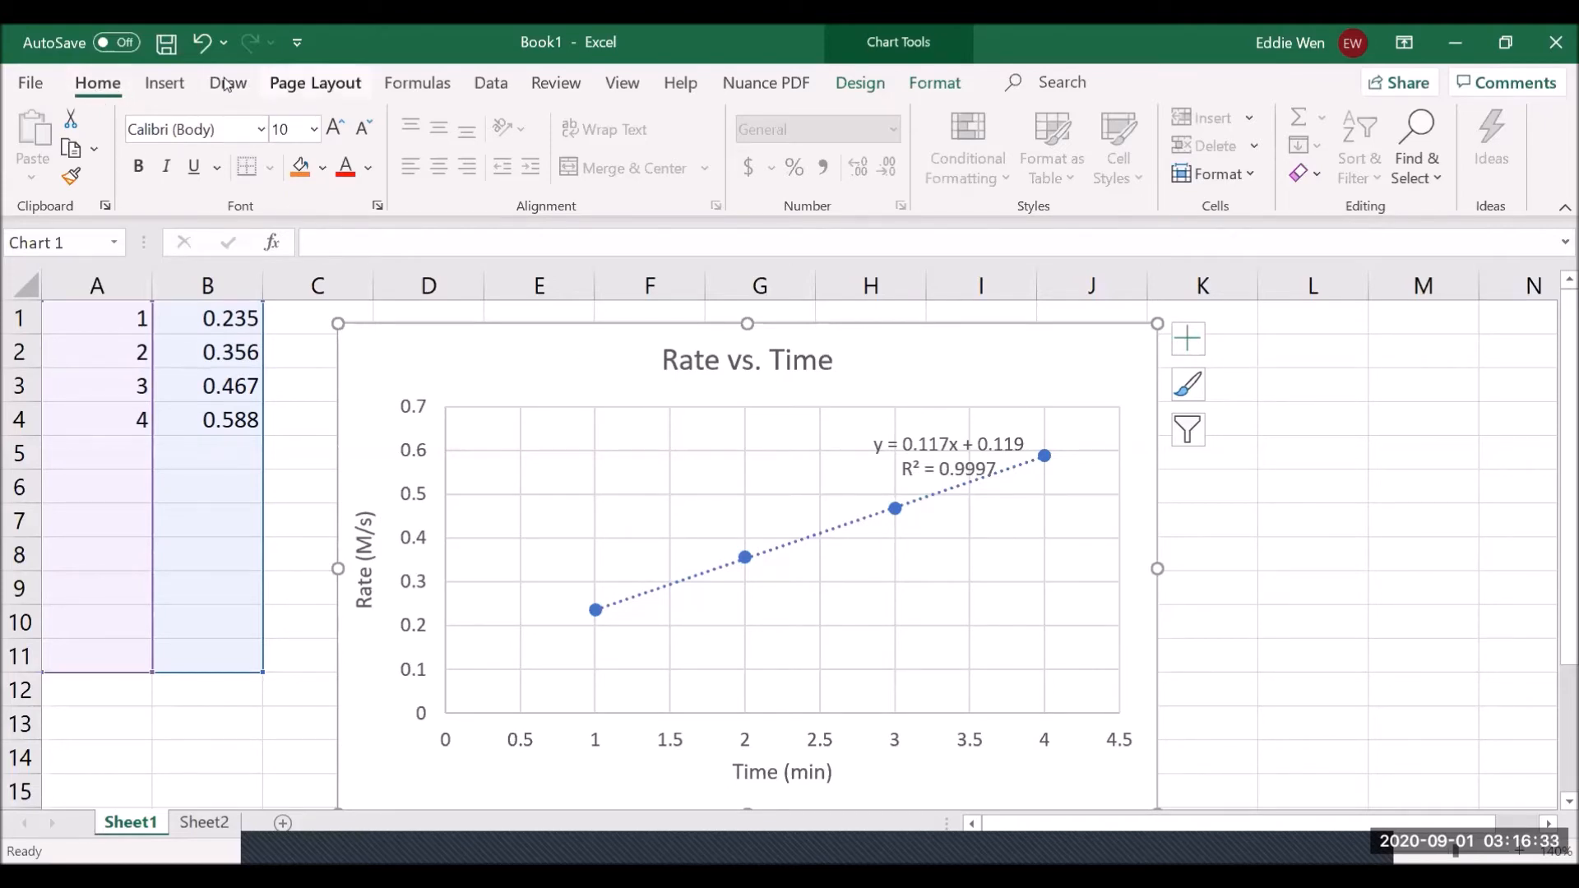
click(166, 85)
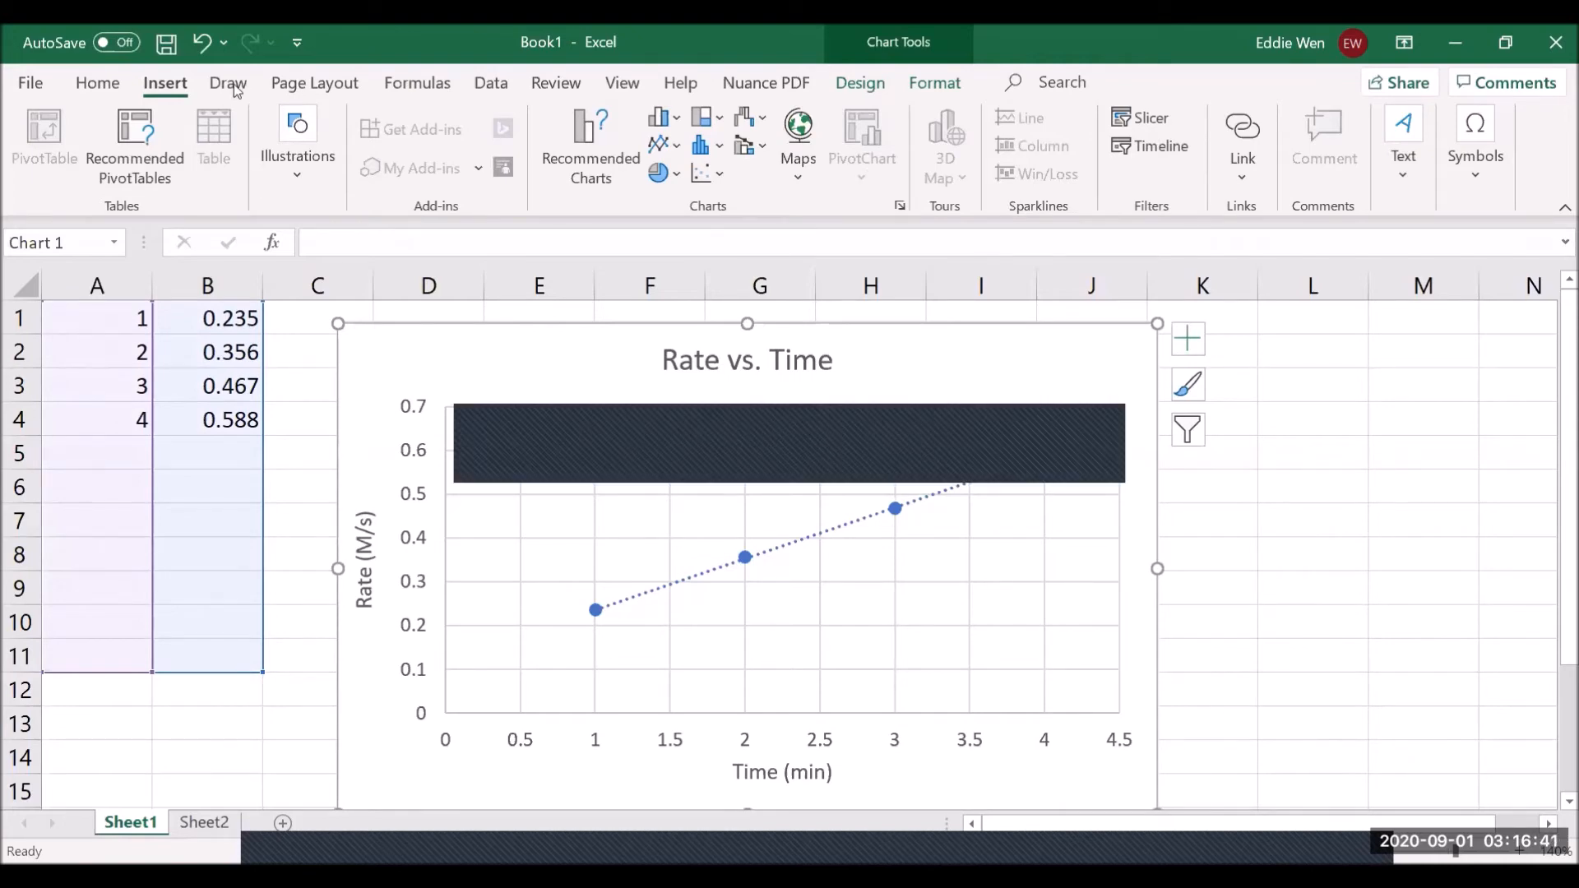
click(306, 86)
click(417, 83)
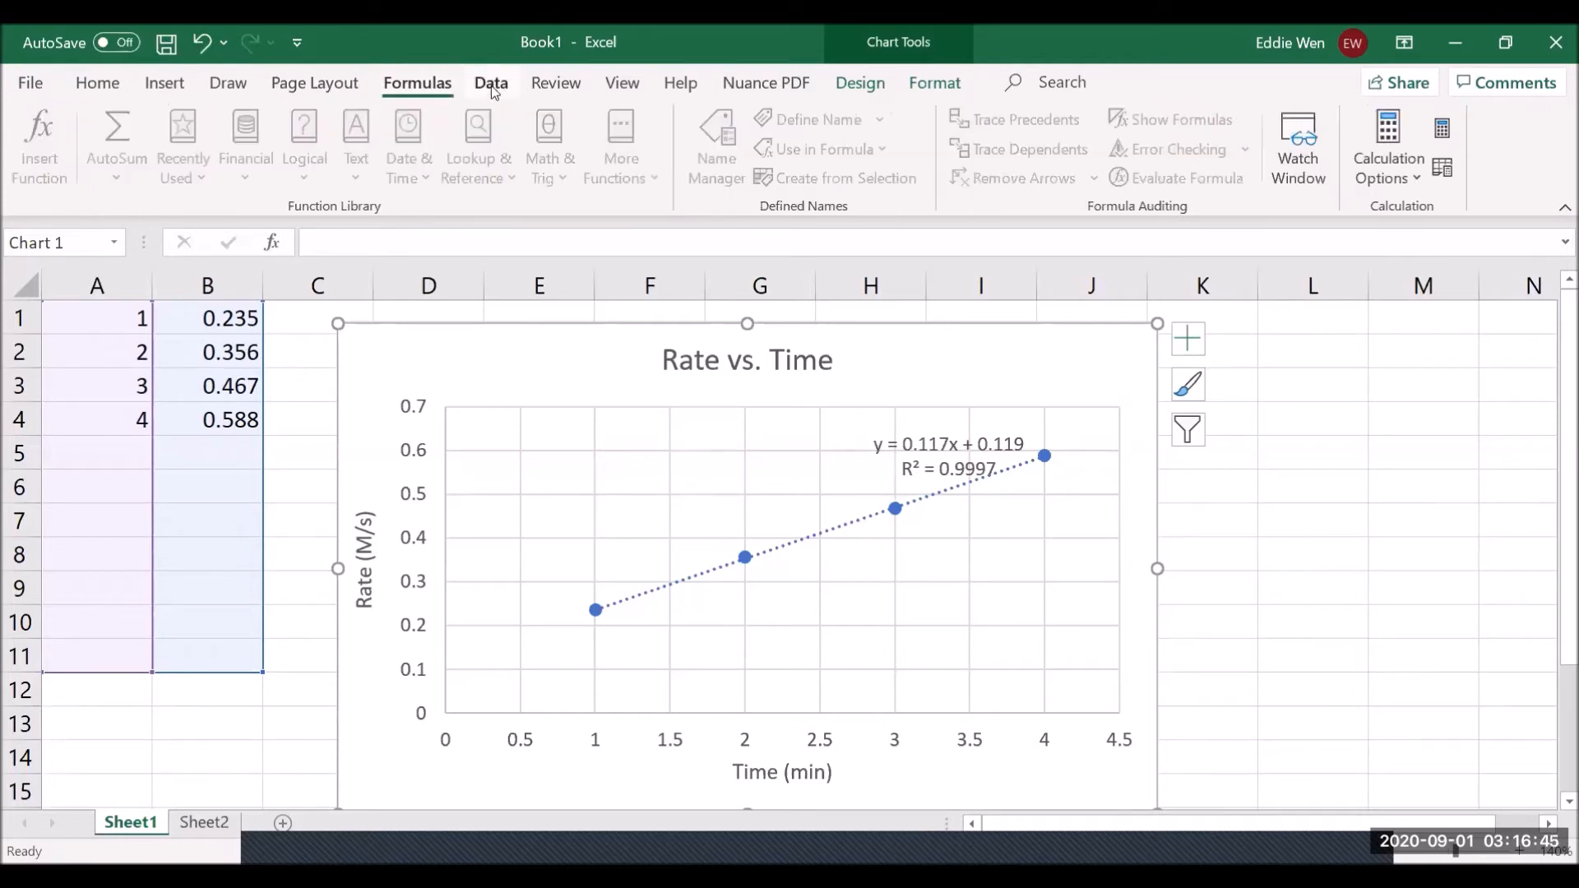
click(492, 85)
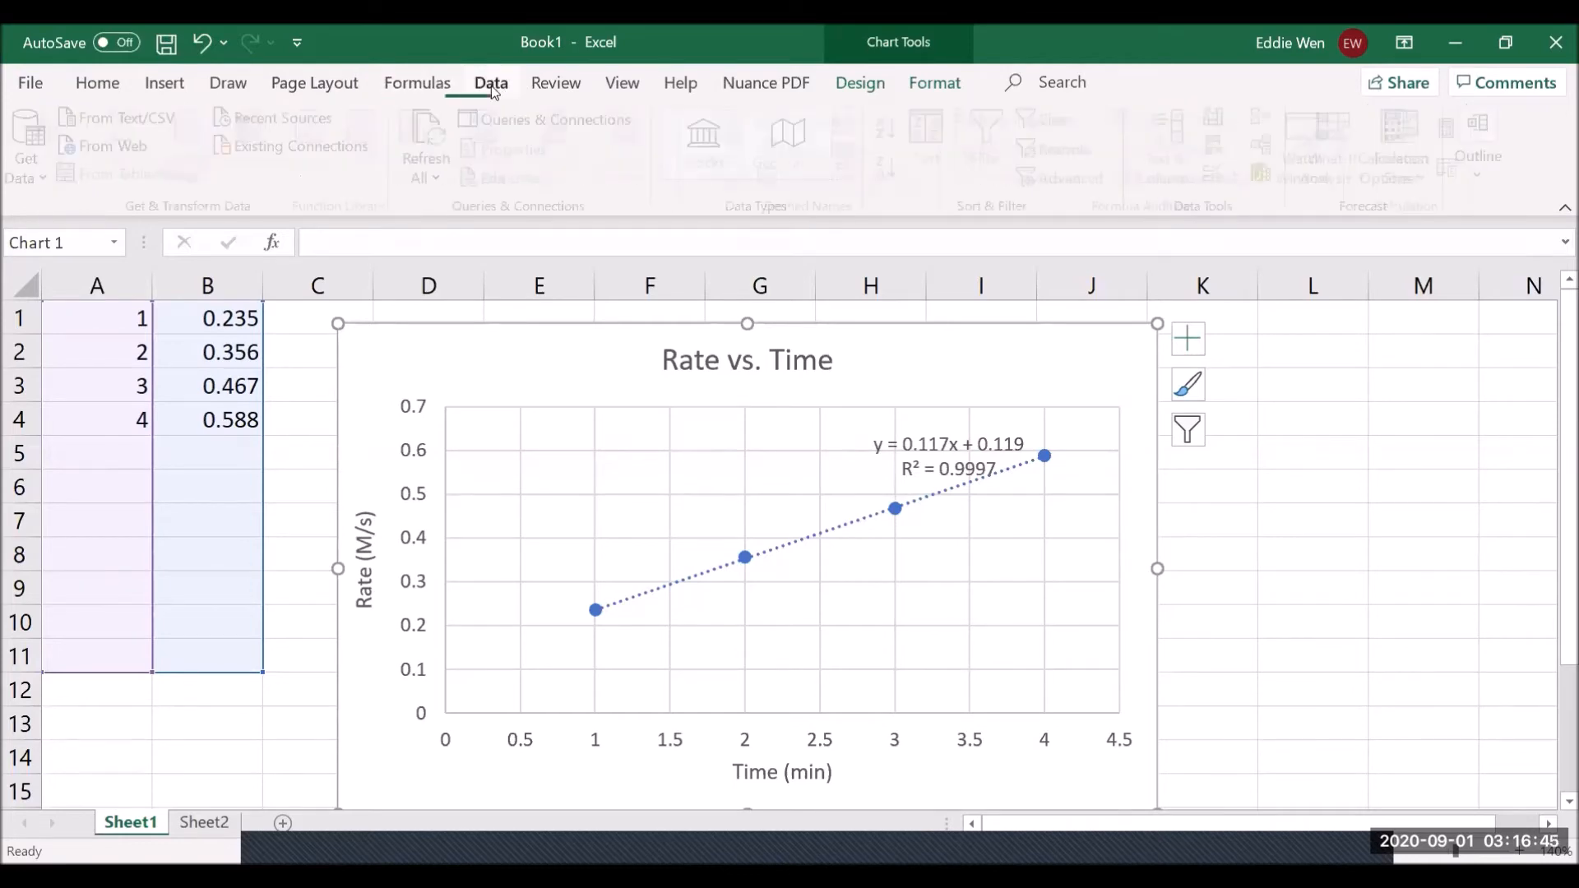
click(569, 92)
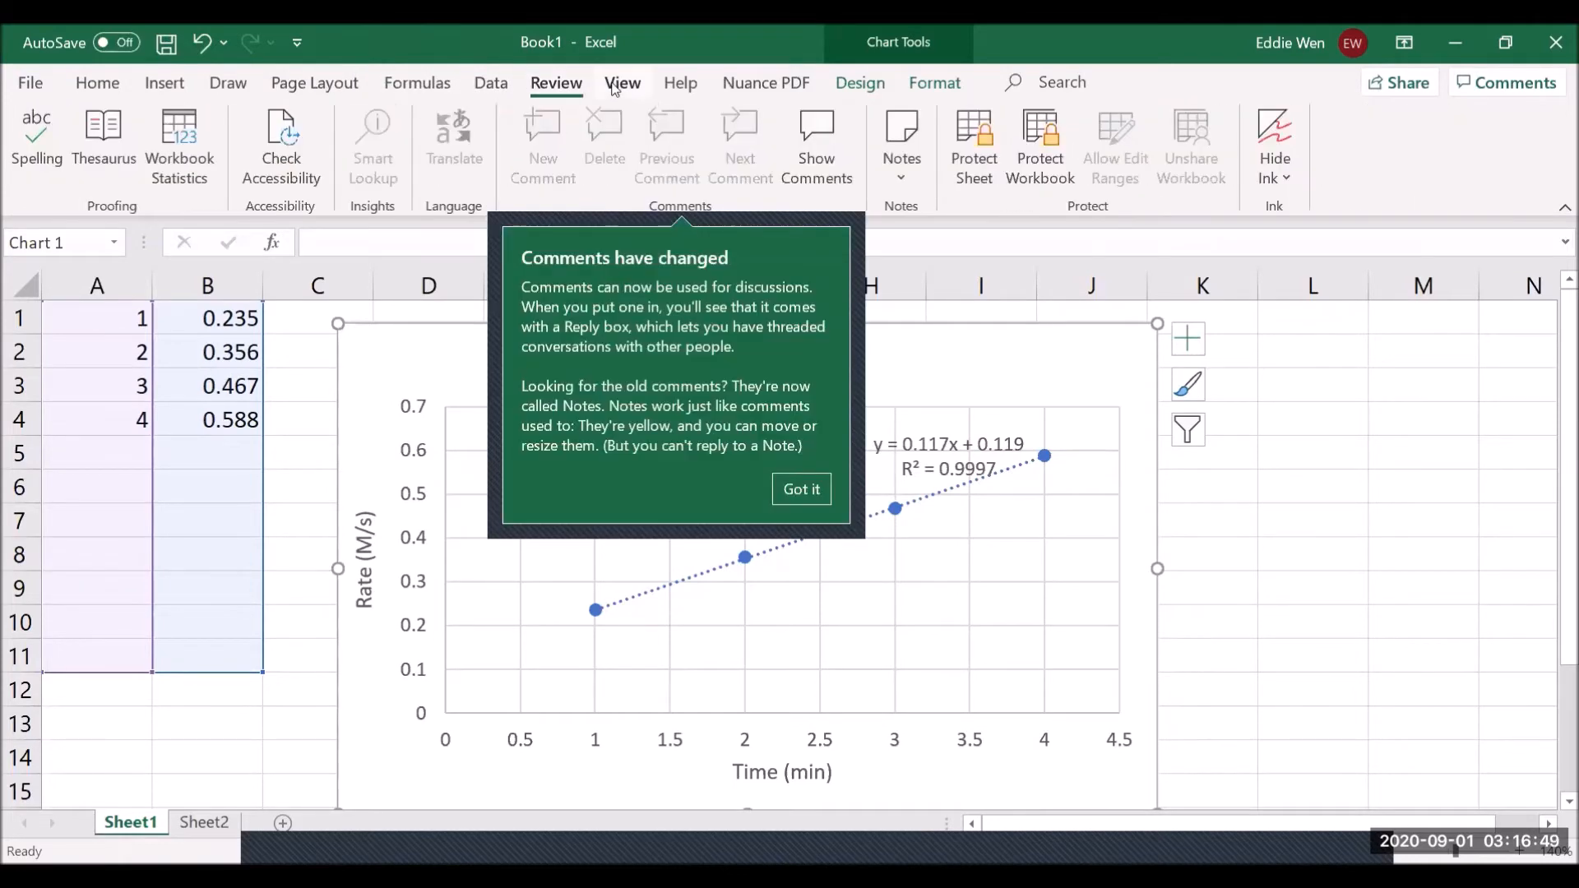
click(613, 89)
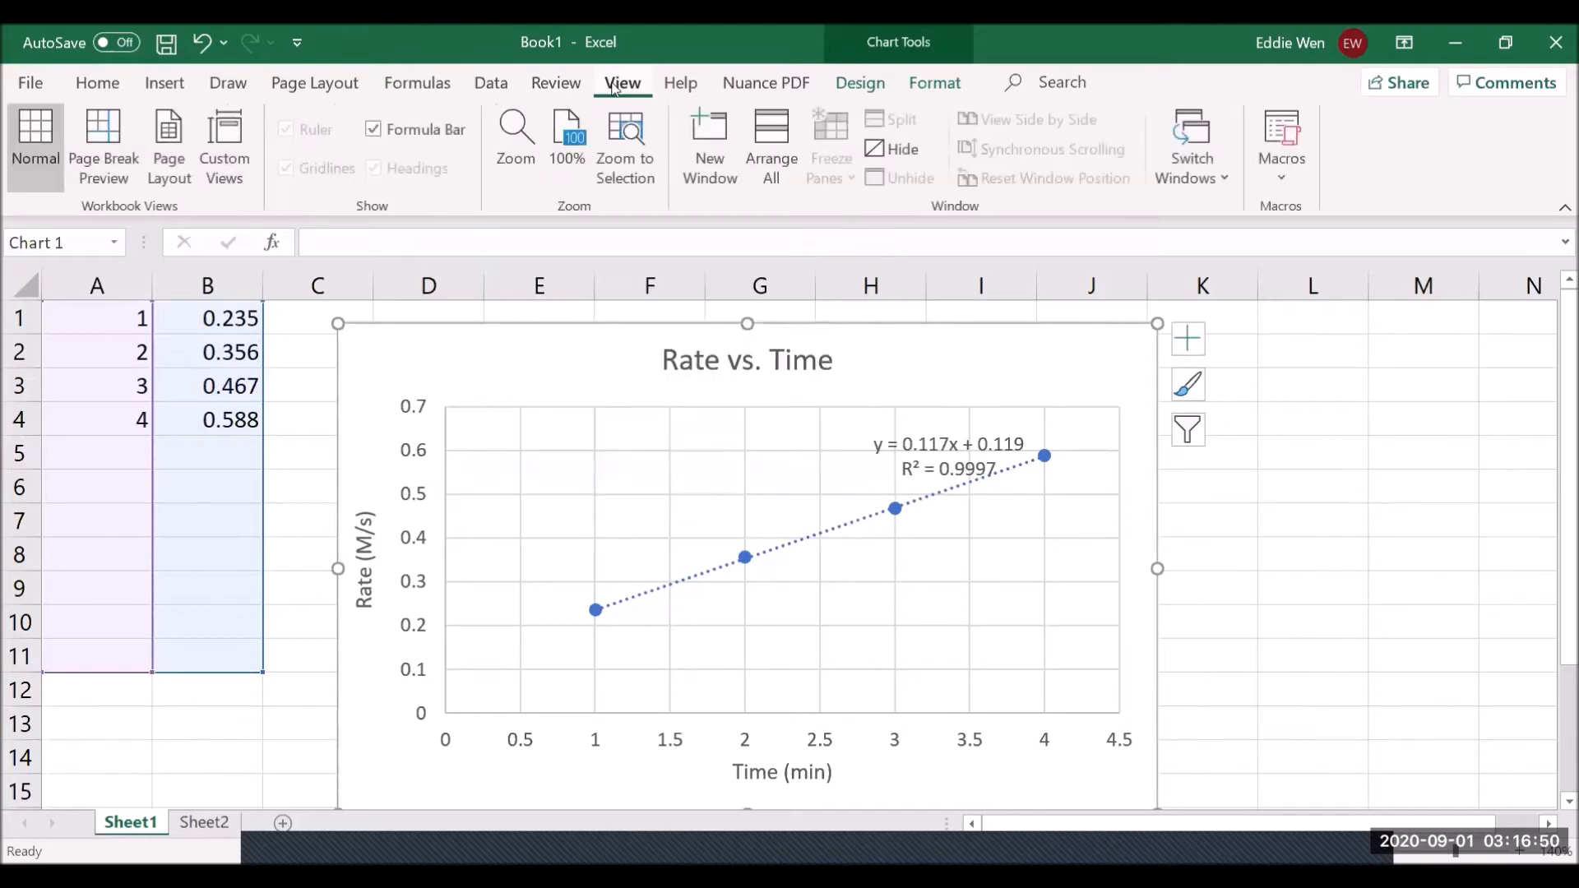
click(681, 84)
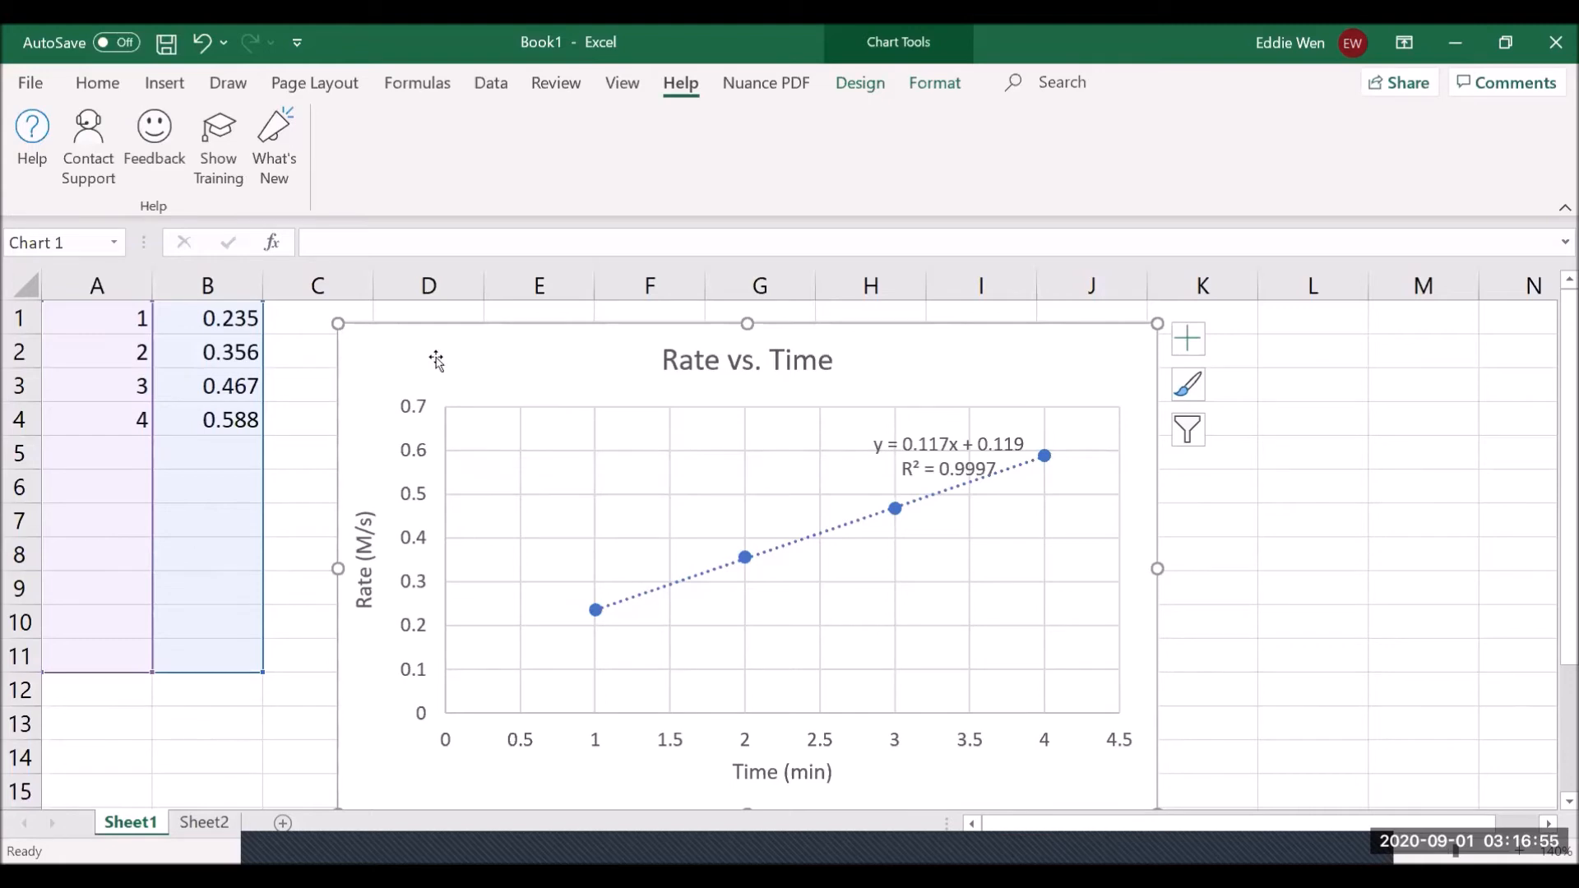
key(ctrl+1)
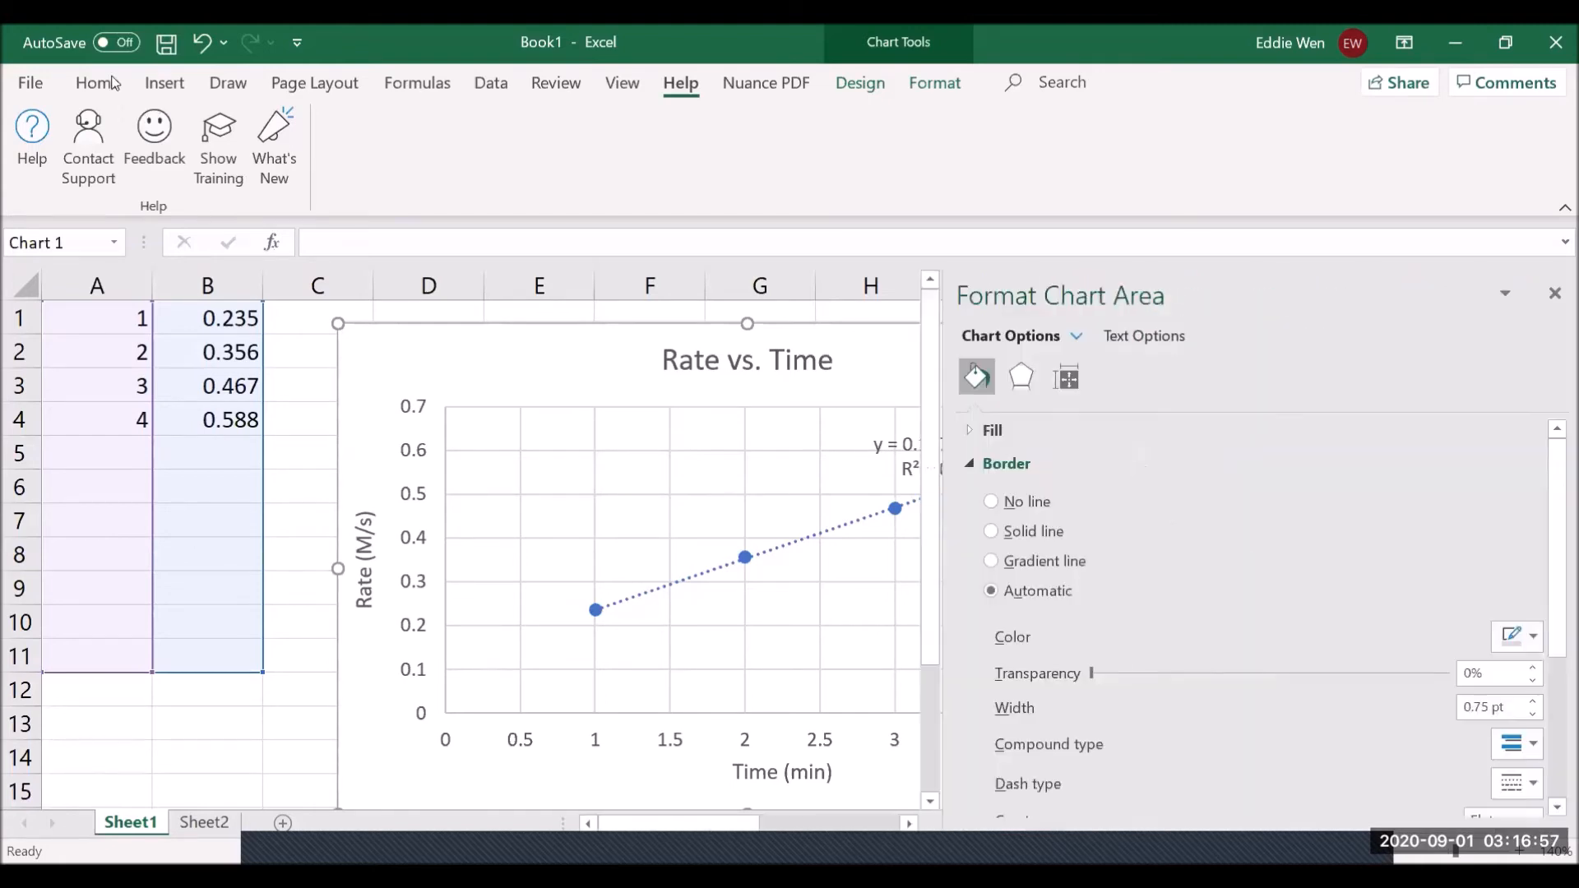
click(98, 83)
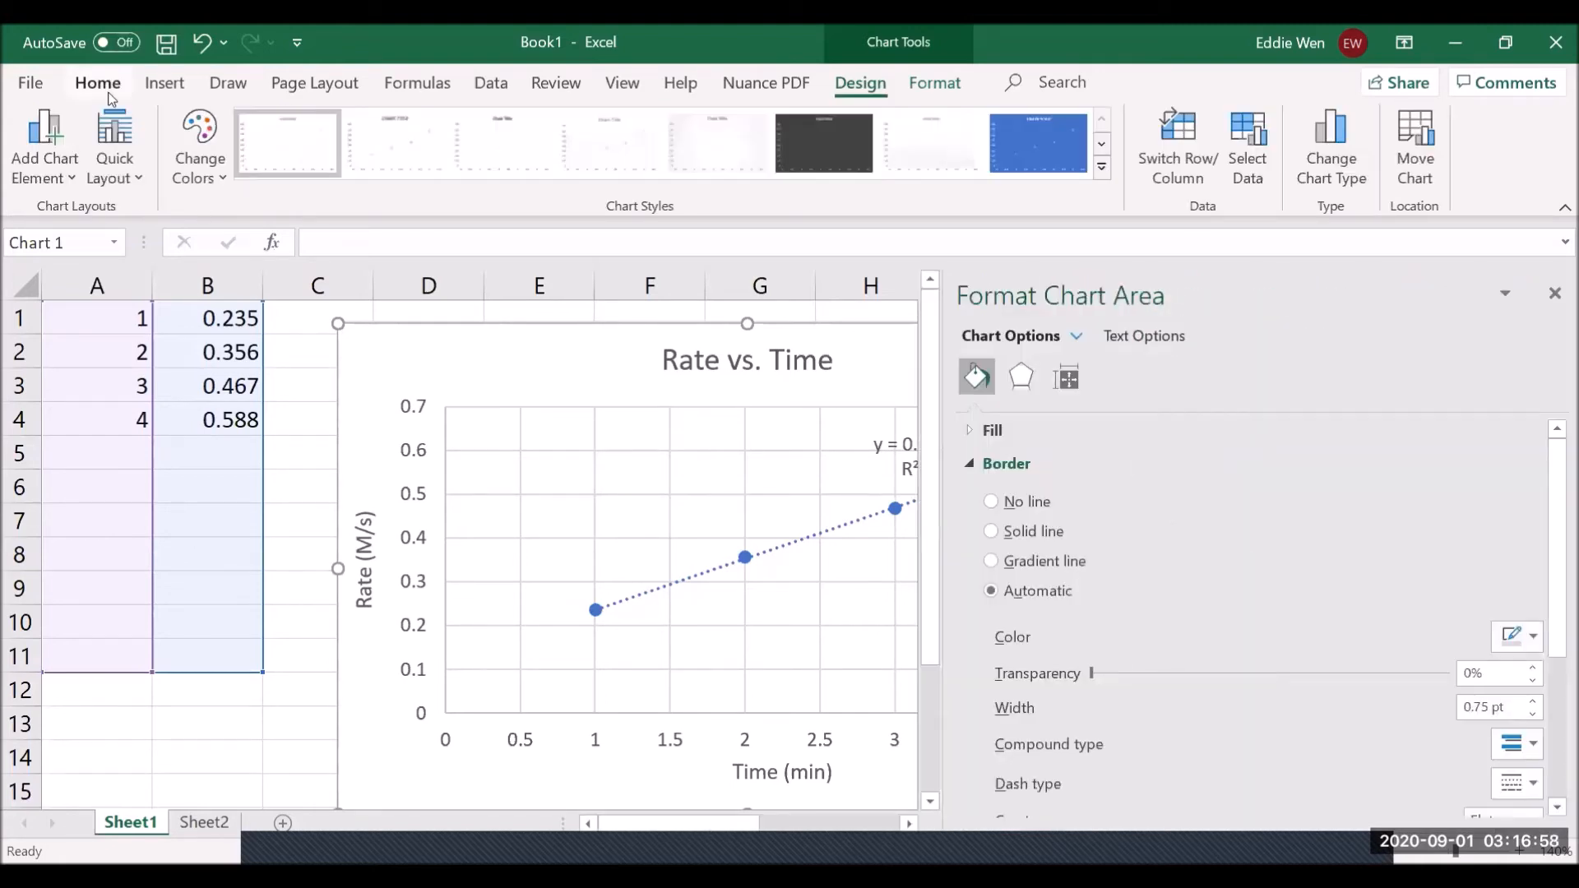
click(1555, 294)
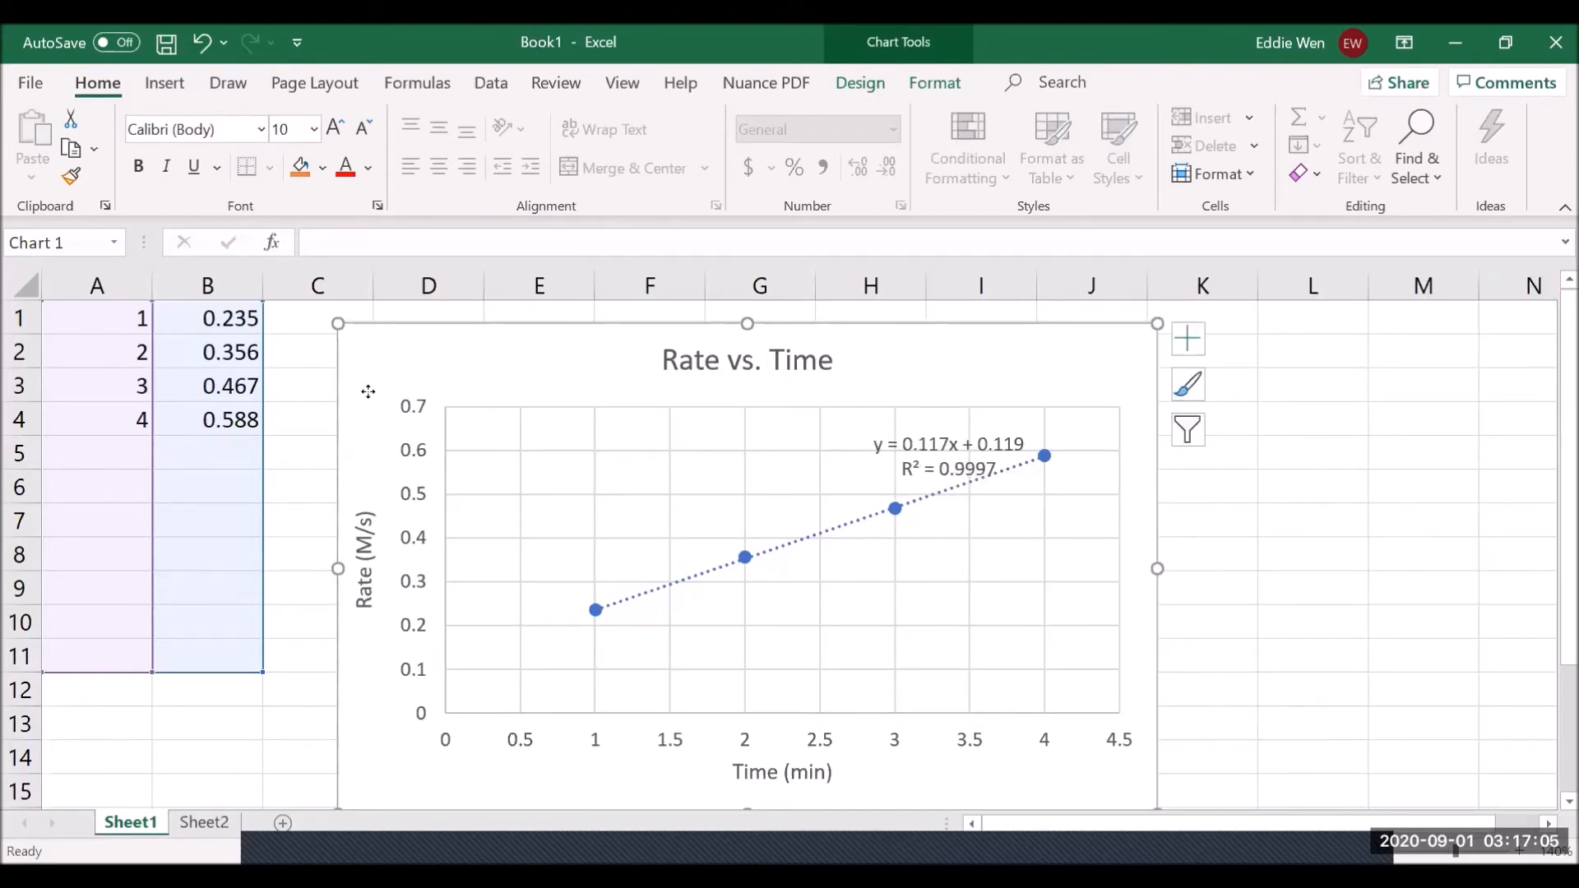
- Move the Rate vs. Time chart down and right, then select the rates in B1:B4
drag(477, 550, 577, 706)
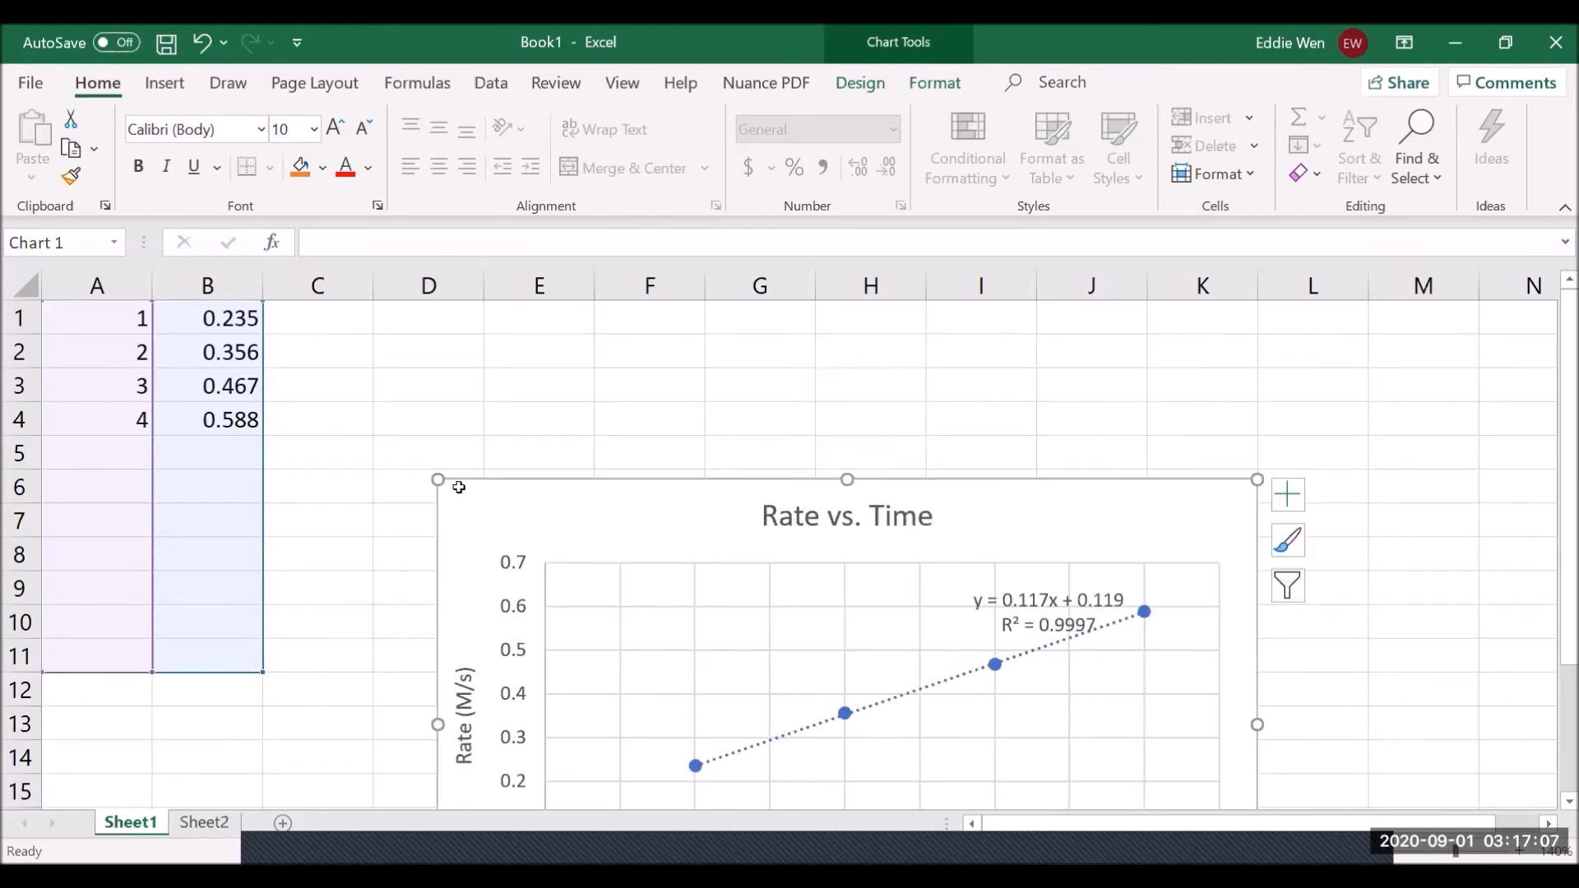
key(Escape)
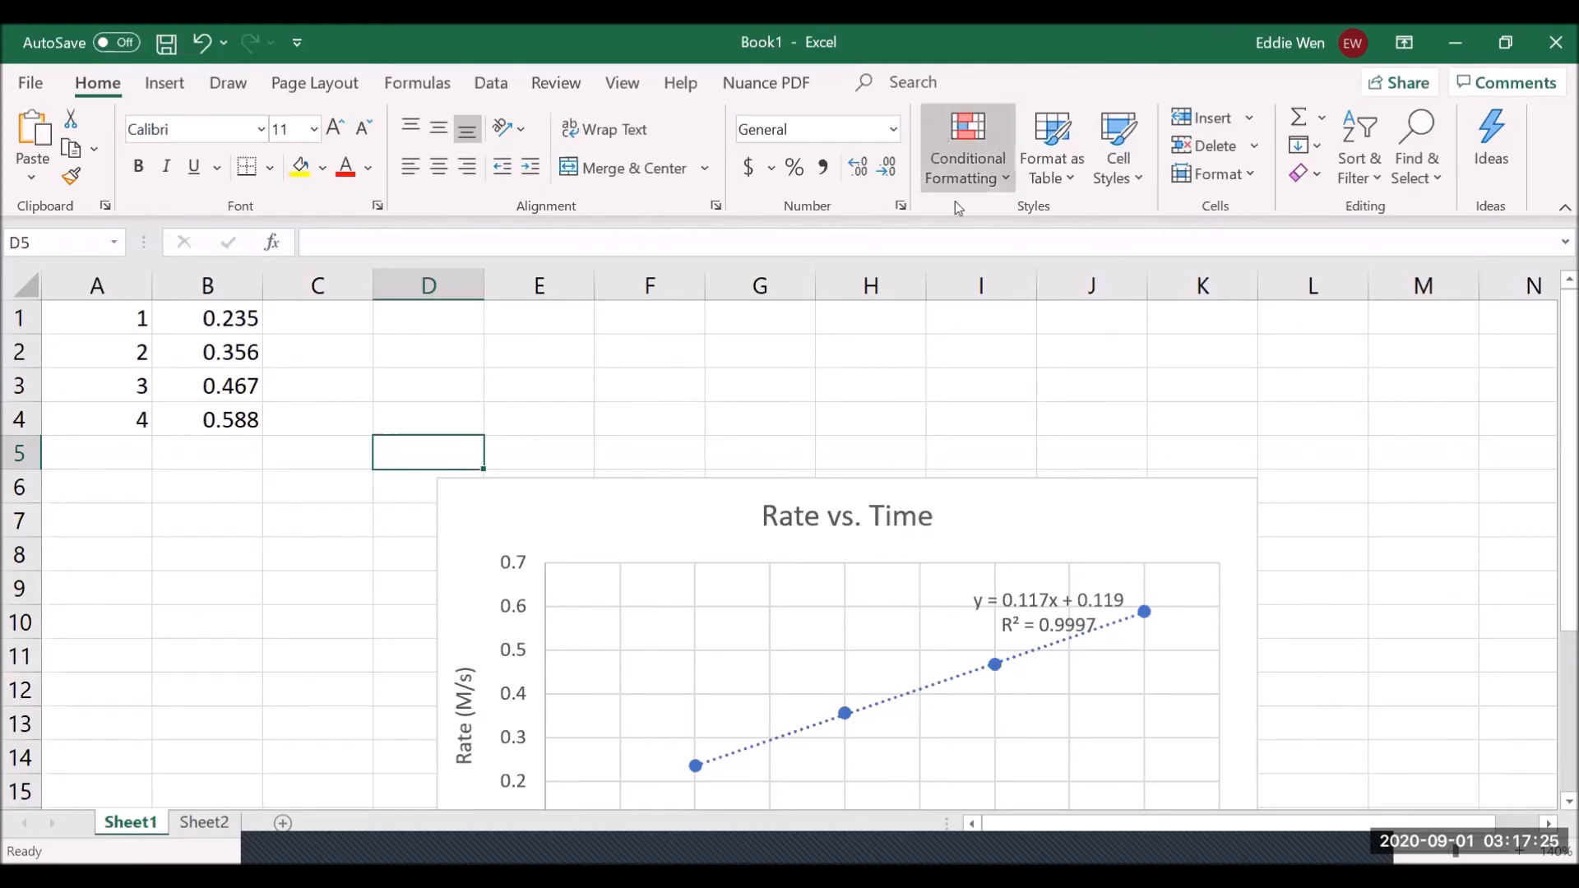
click(330, 553)
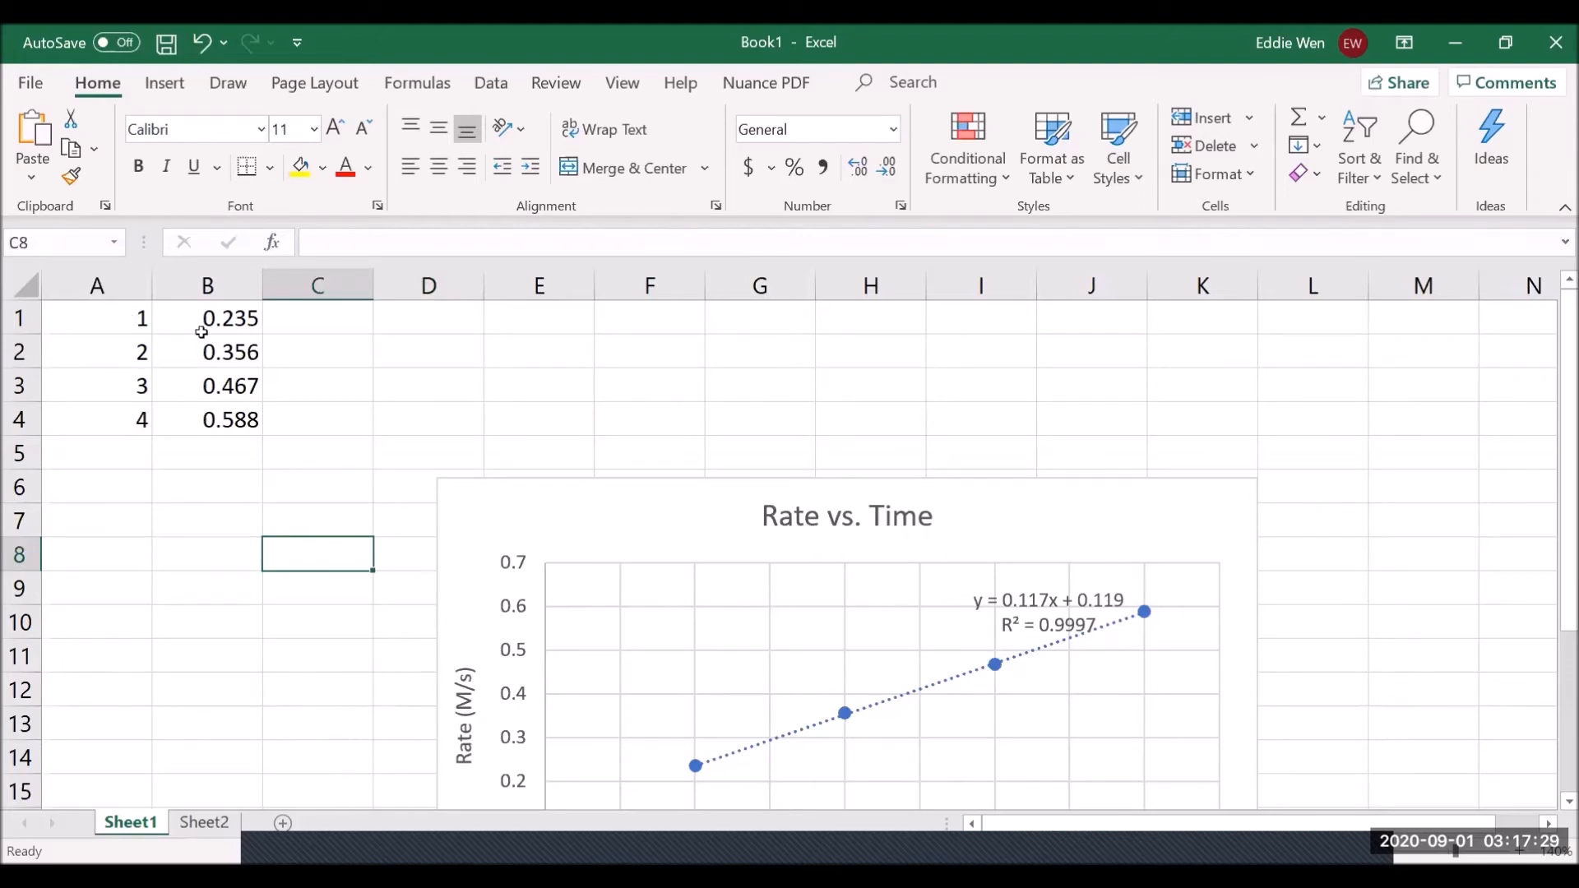
drag(233, 313, 239, 415)
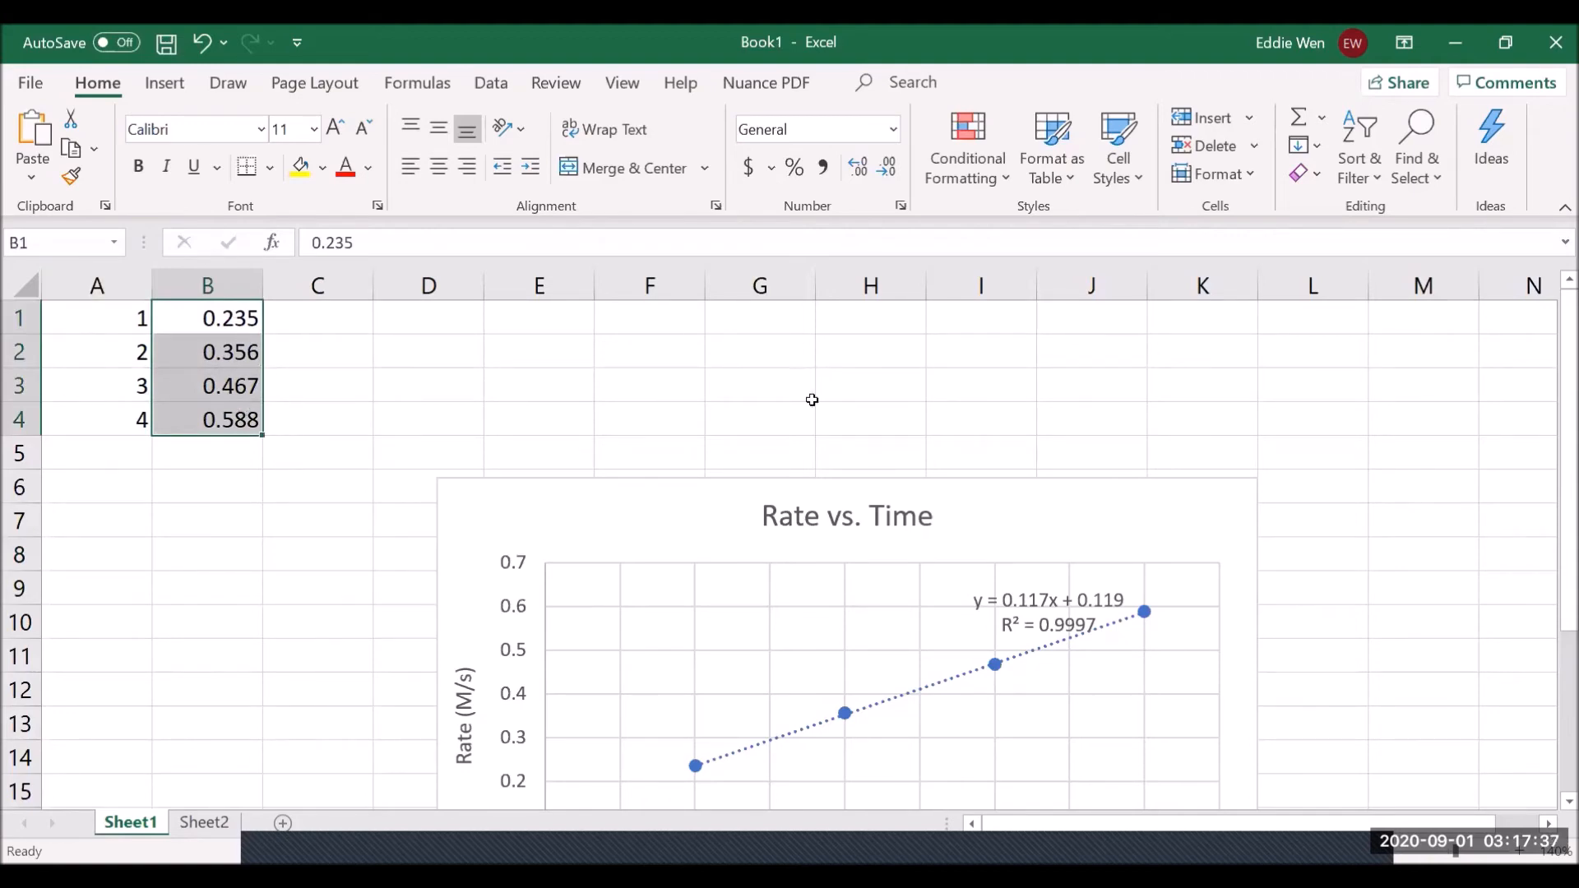
- Preview the Conditional Formatting Color Scales swatches for the rates in B1:B4
click(974, 173)
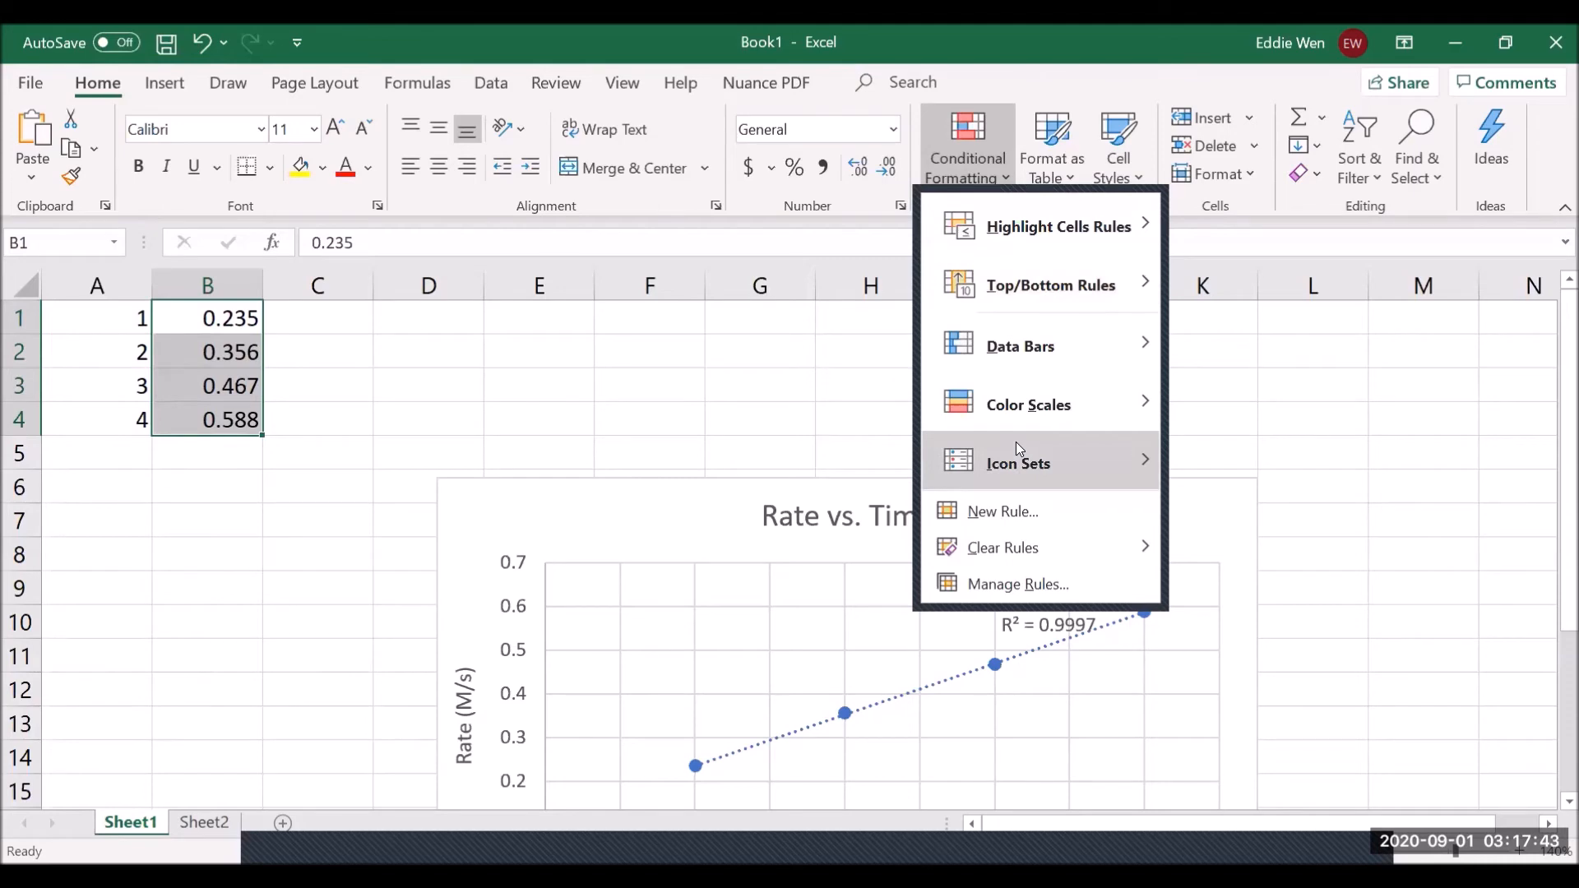
mouse_move(1038, 409)
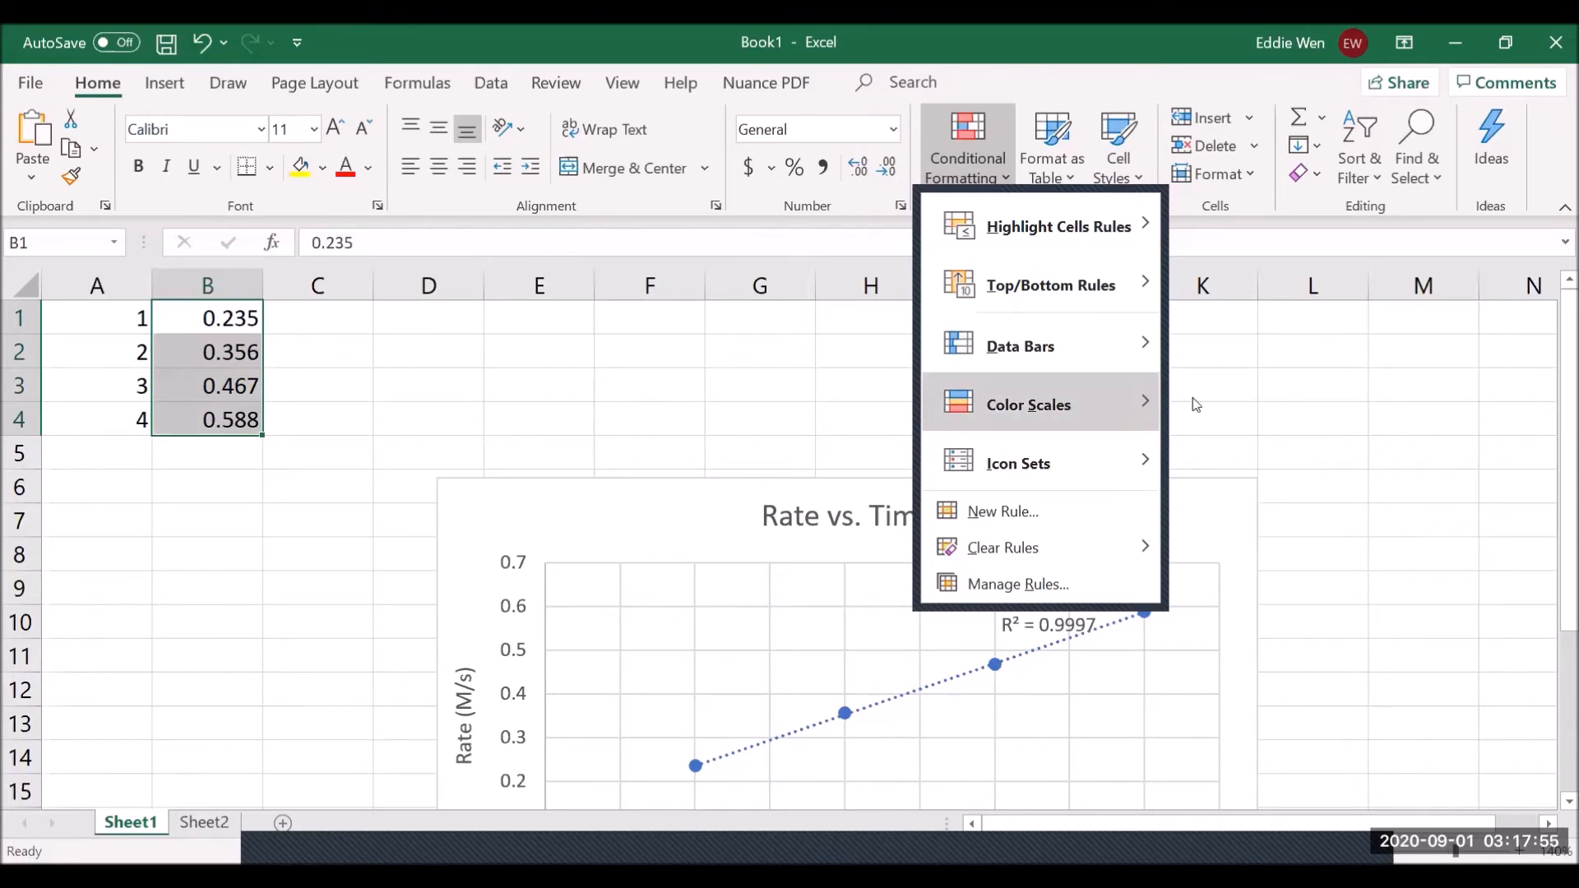
mouse_move(1133, 415)
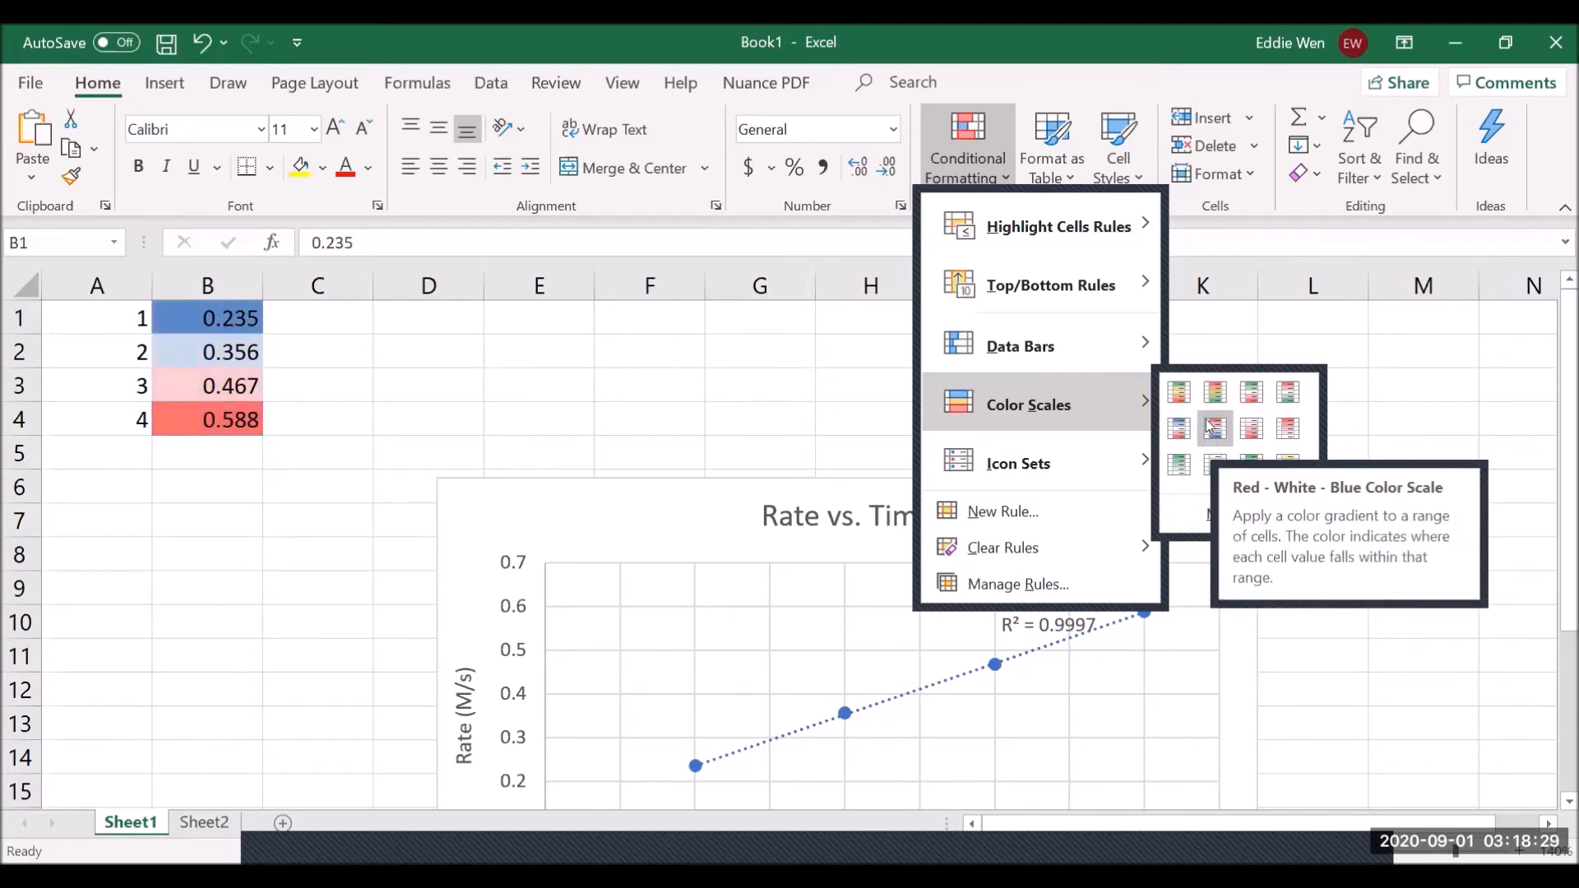
- Apply the Green-Yellow-Red colour scale to the rates and fill 0.588 down to B9
click(1181, 397)
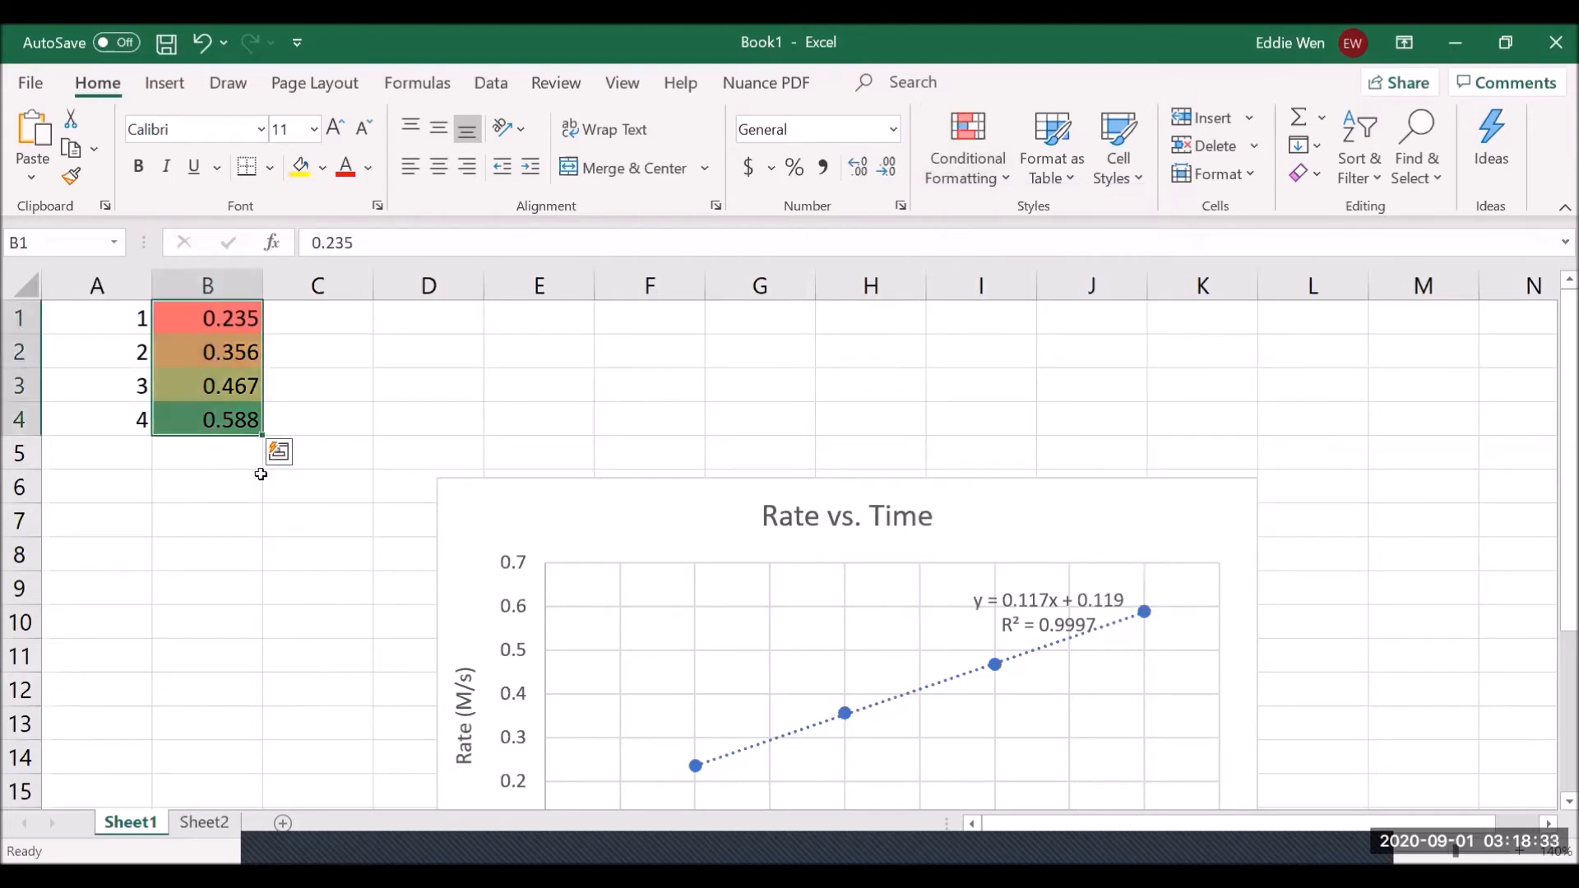
click(303, 437)
click(267, 424)
click(236, 416)
drag(265, 438, 272, 613)
- Overwrite B5 with 0.1 and B9 with 0.9
click(245, 448)
text(0.)
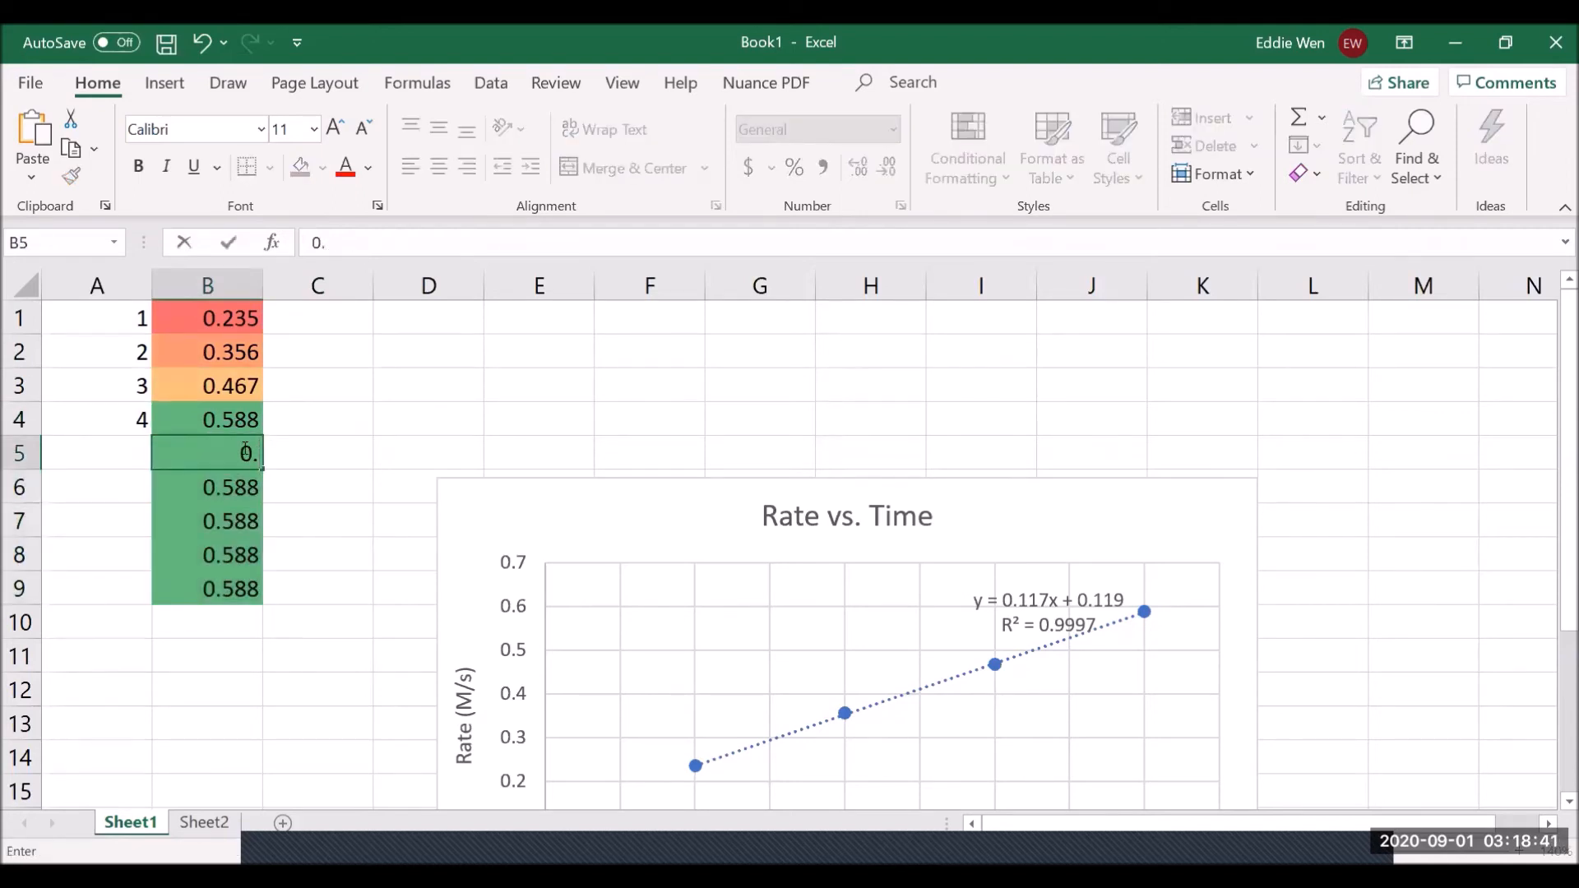
text(1)
key(Return)
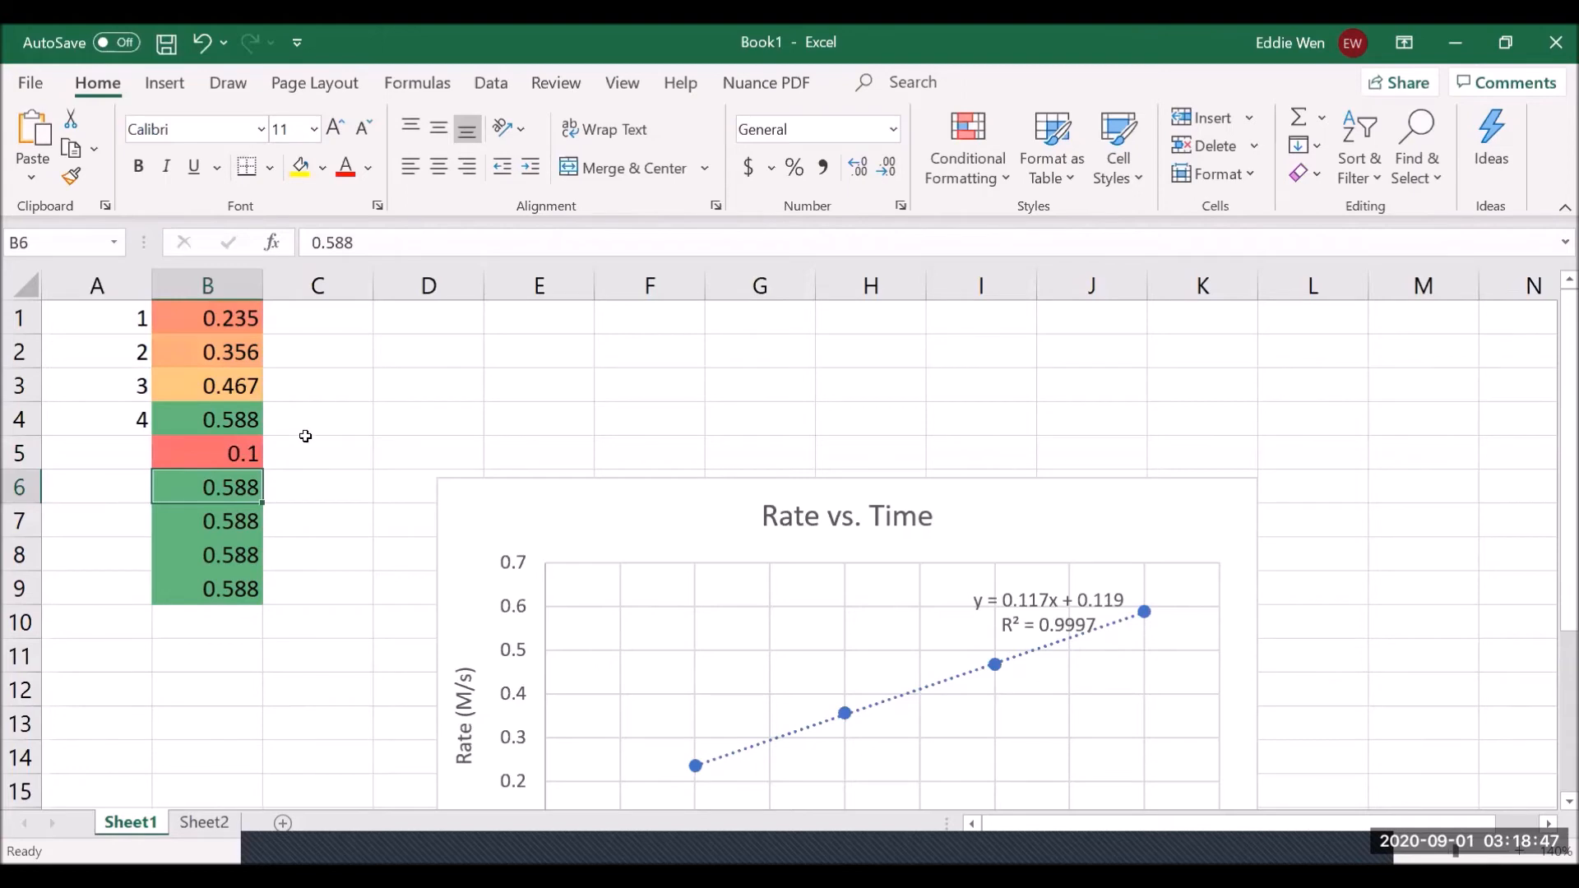
click(240, 587)
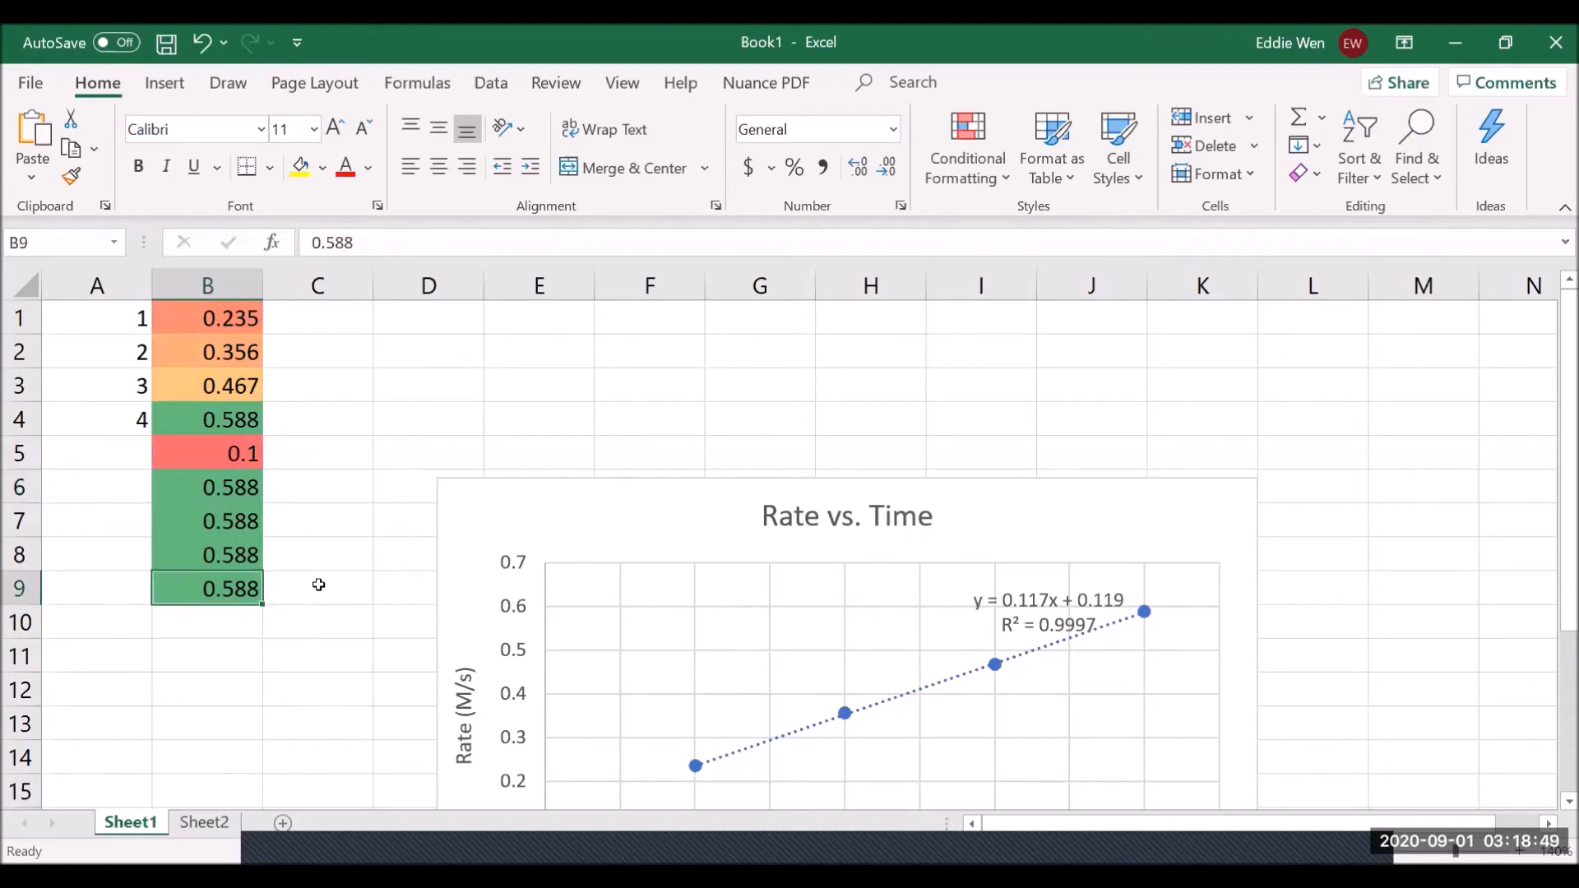
text(0.)
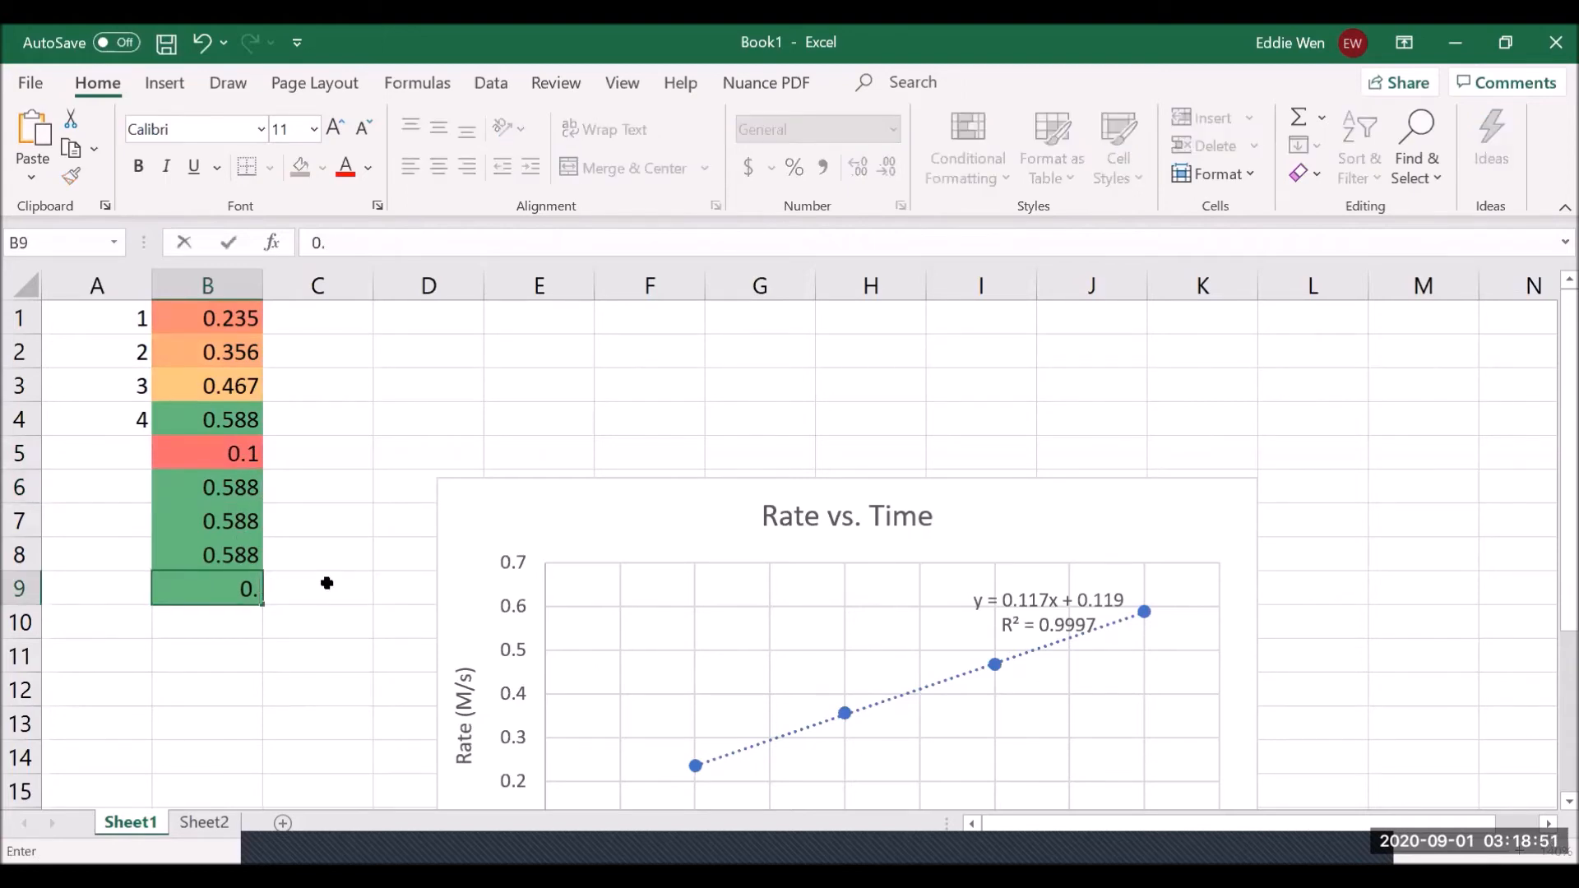
text(9)
key(Return)
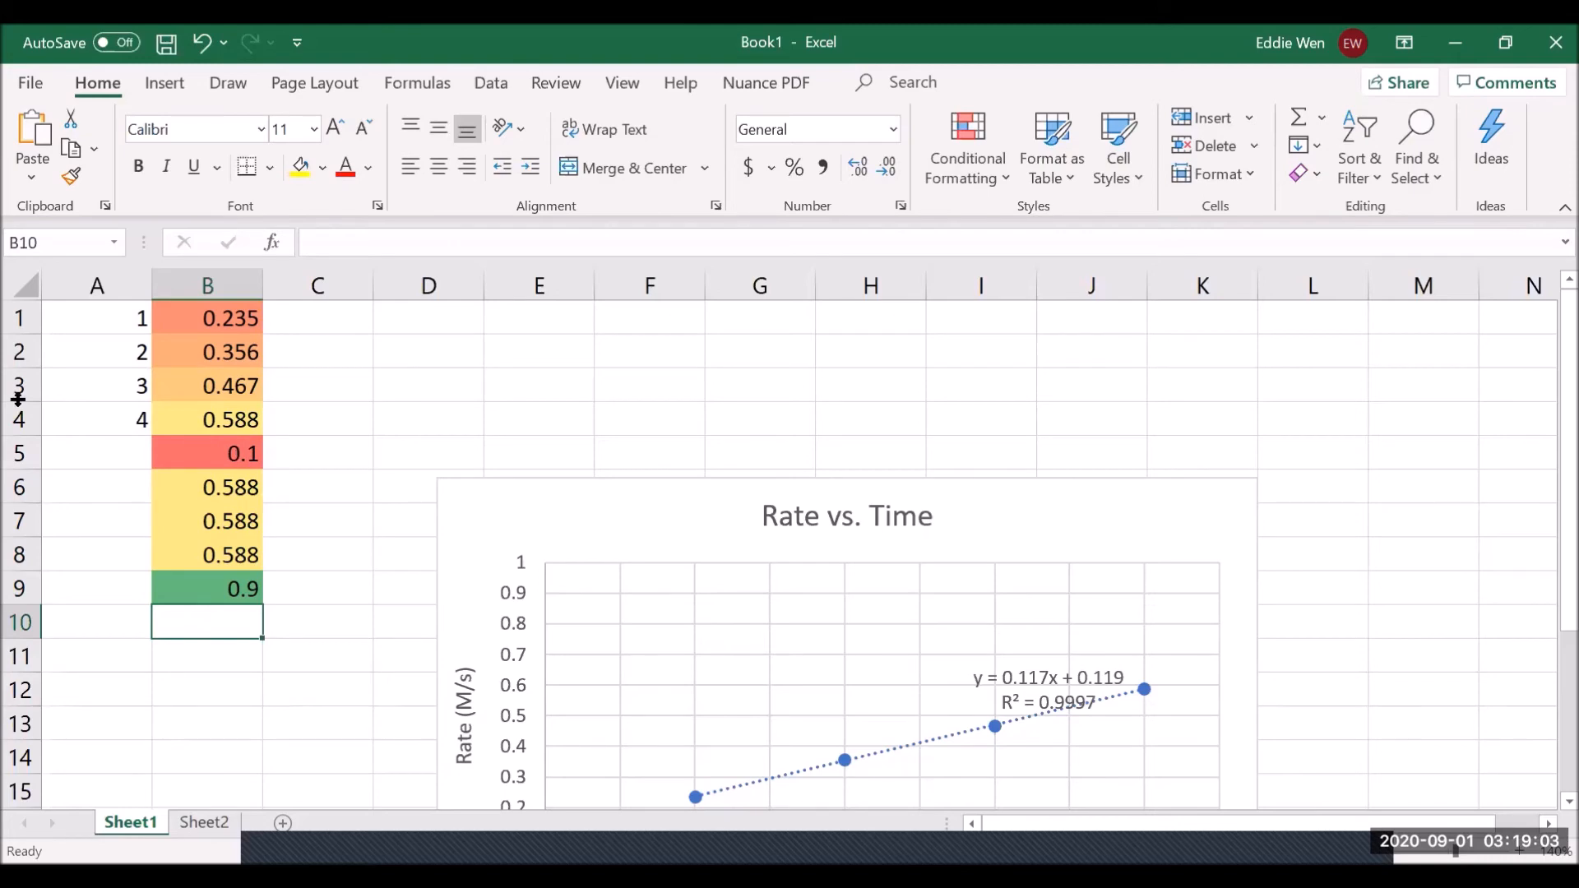
- Move the Rate vs. Time chart up beside column B, then nudge it slightly lower
drag(512, 531, 554, 349)
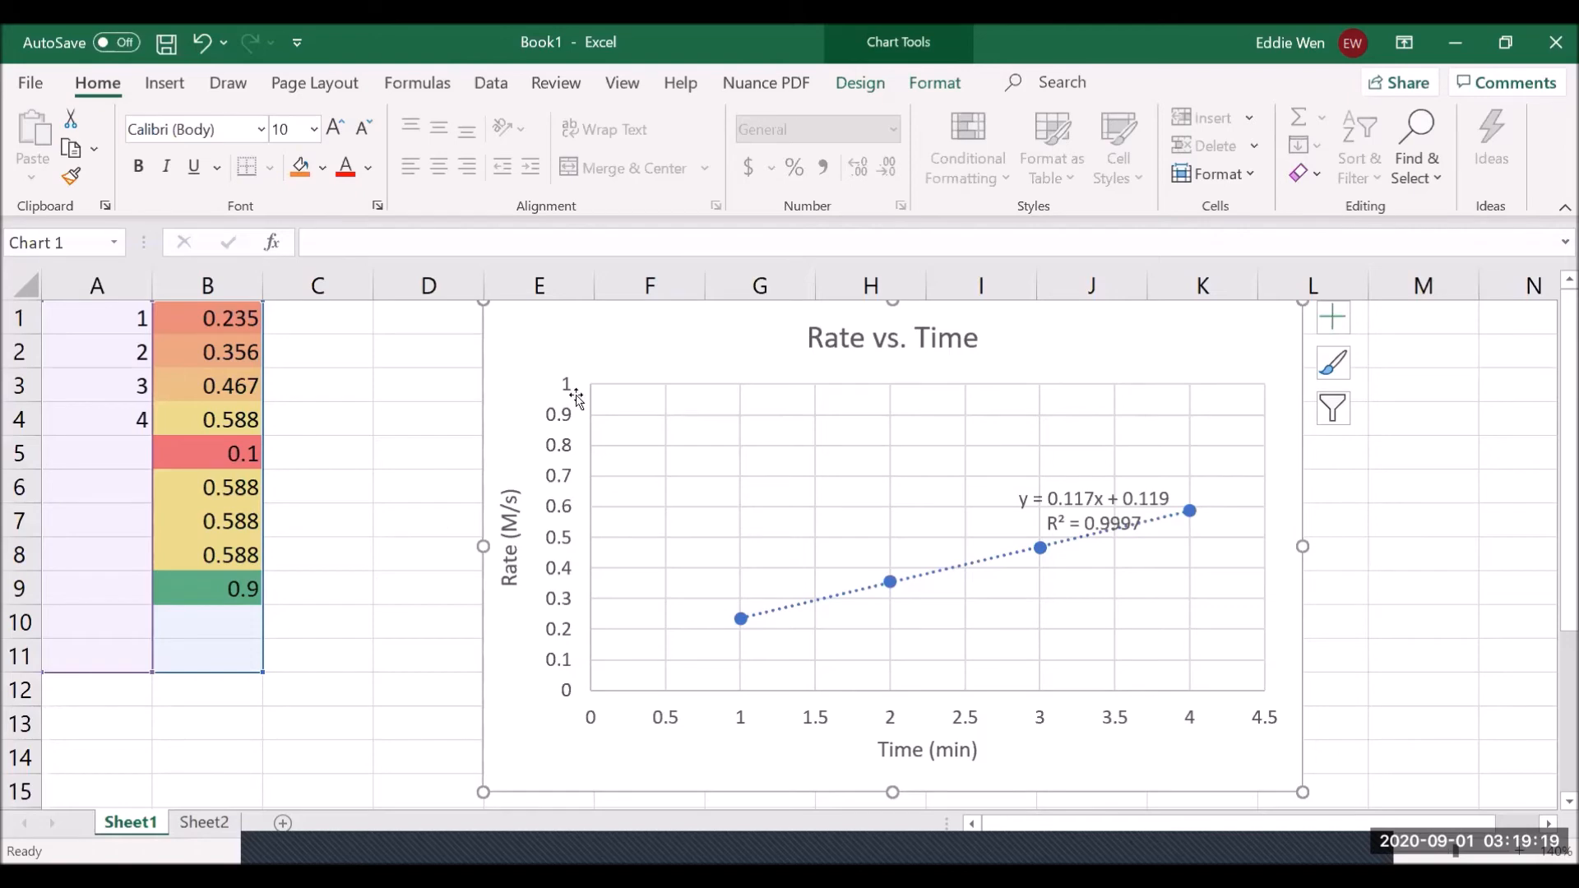
drag(592, 361, 592, 383)
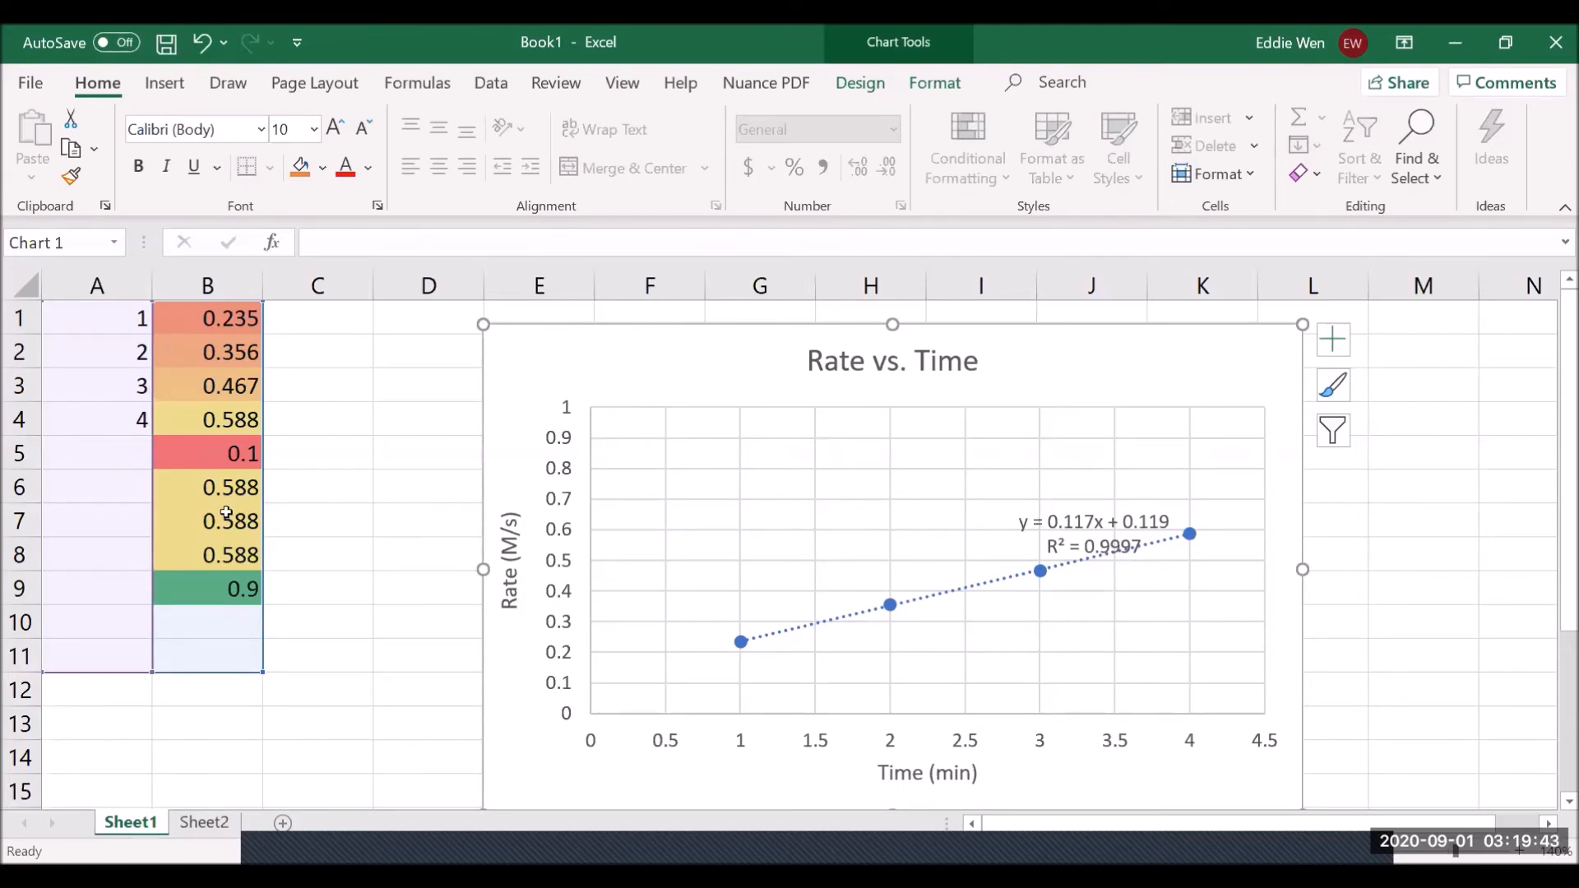
- Preview the Scatter chart styles without applying one, then shift the Rate vs. Time chart right and down
click(153, 83)
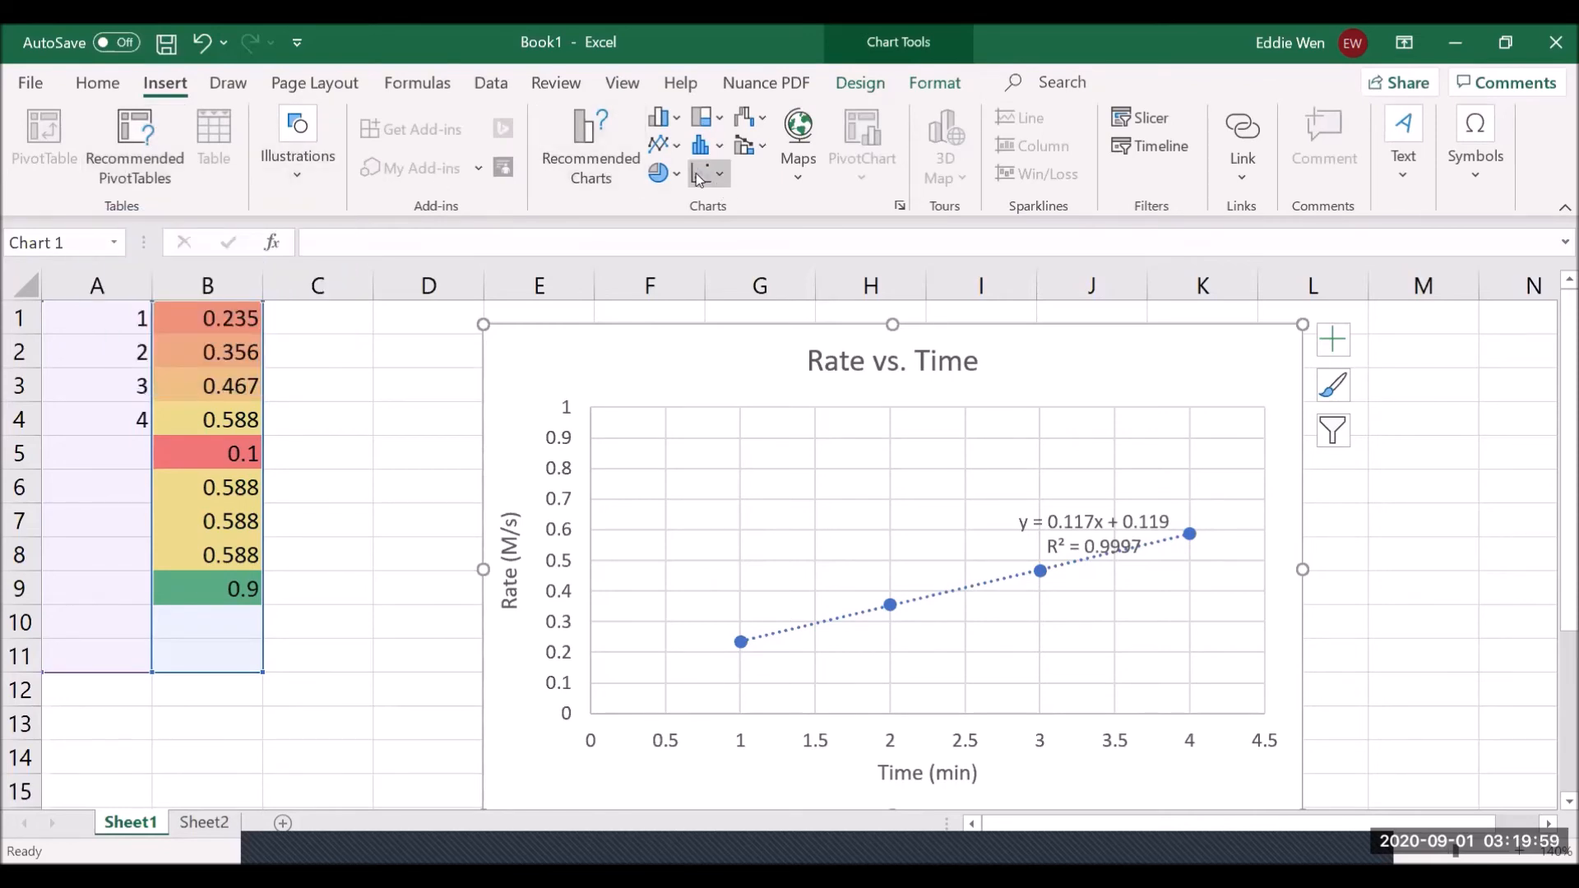
click(721, 177)
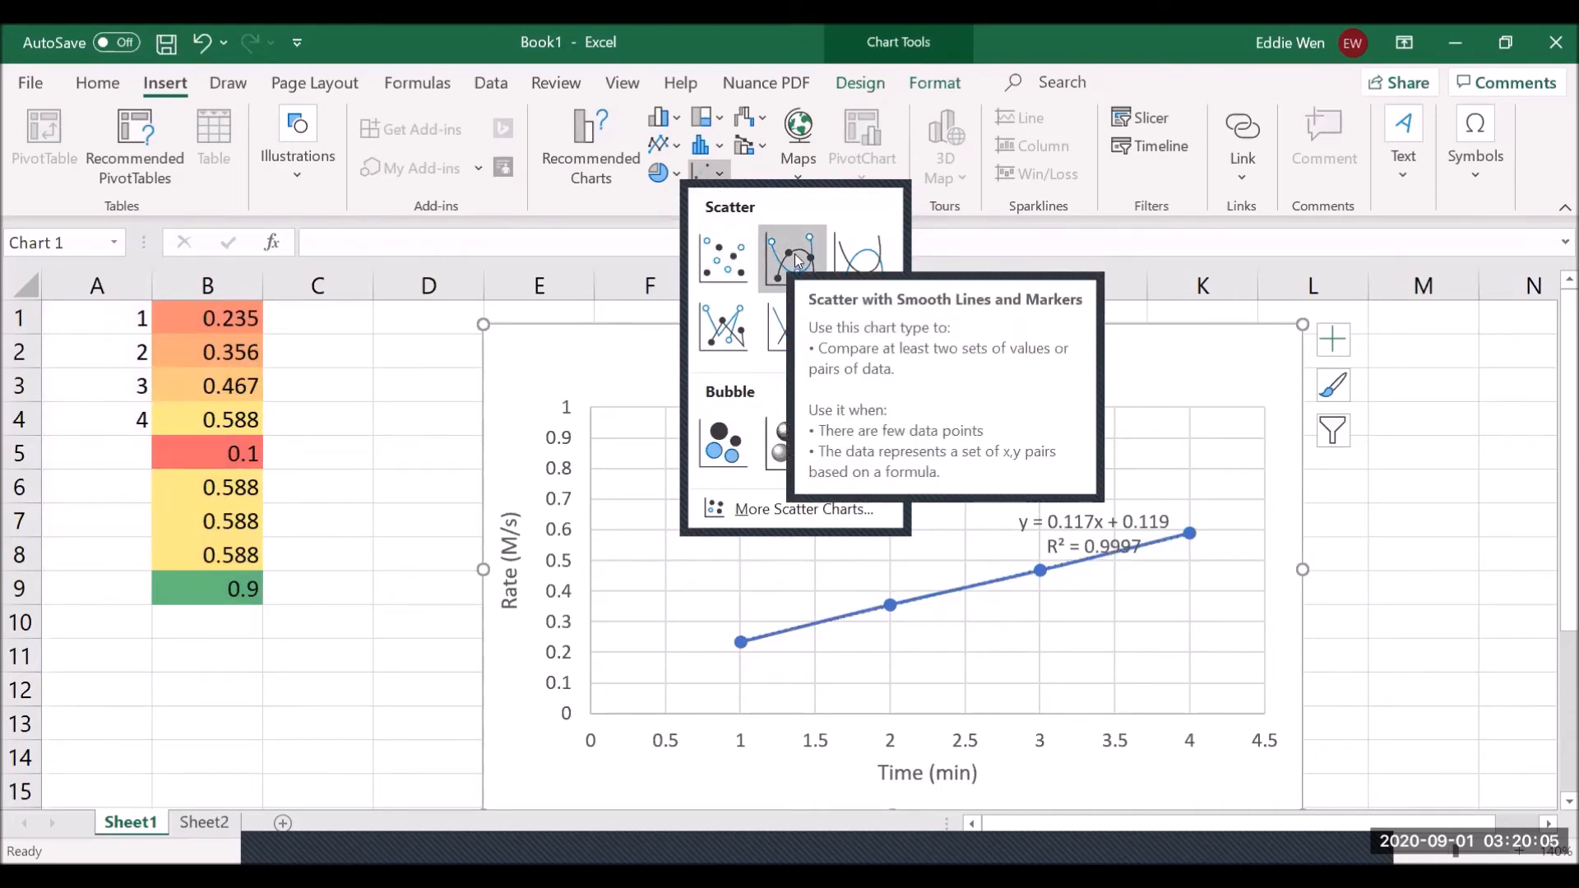
click(588, 369)
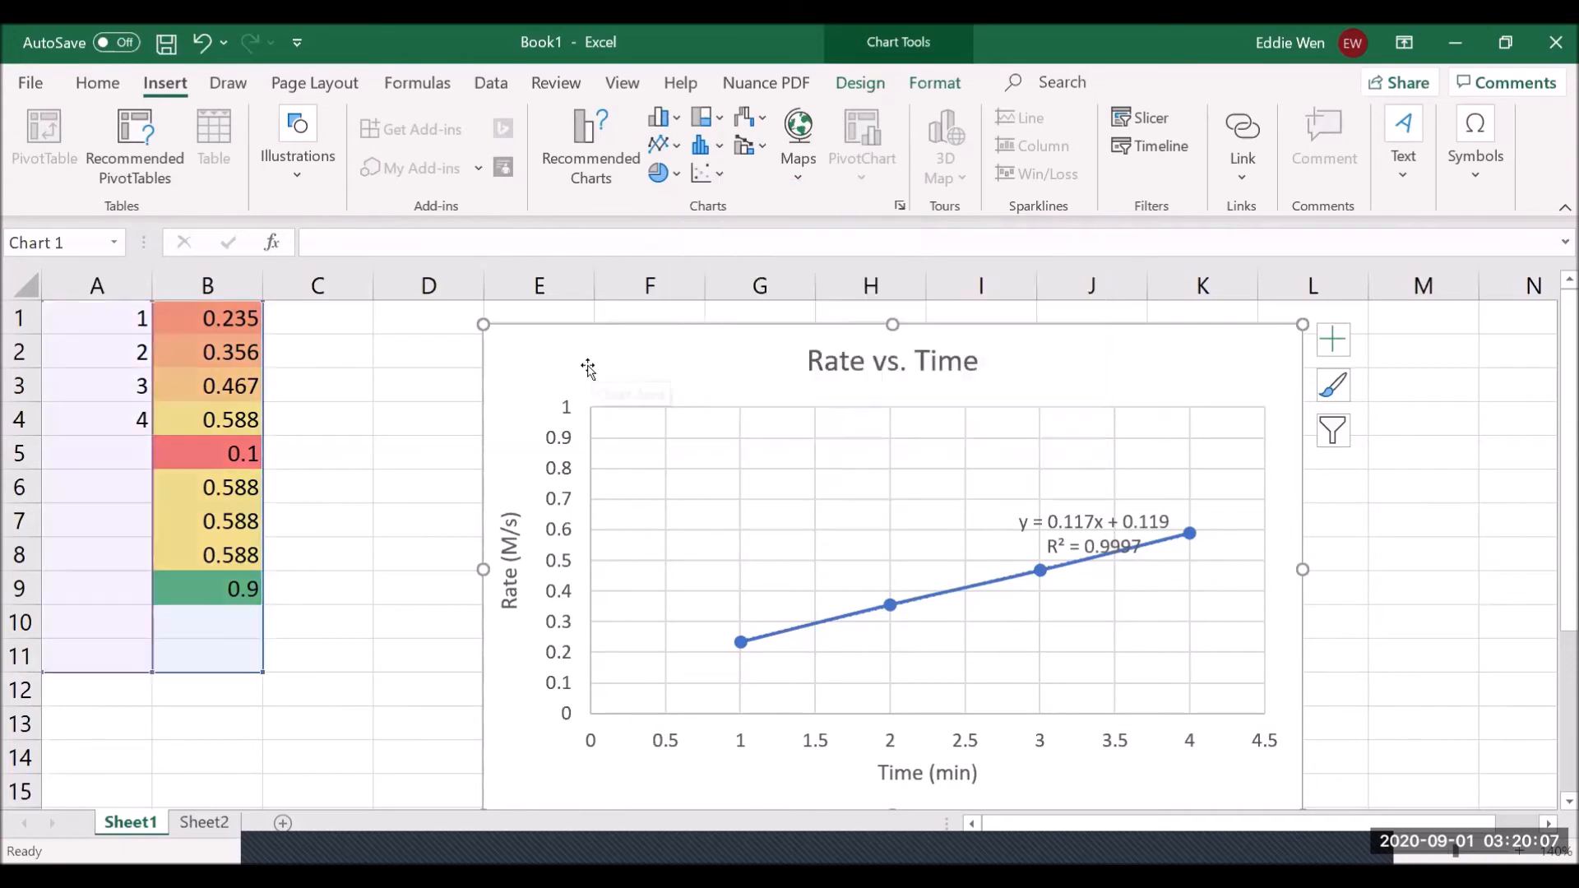
drag(614, 372, 1108, 428)
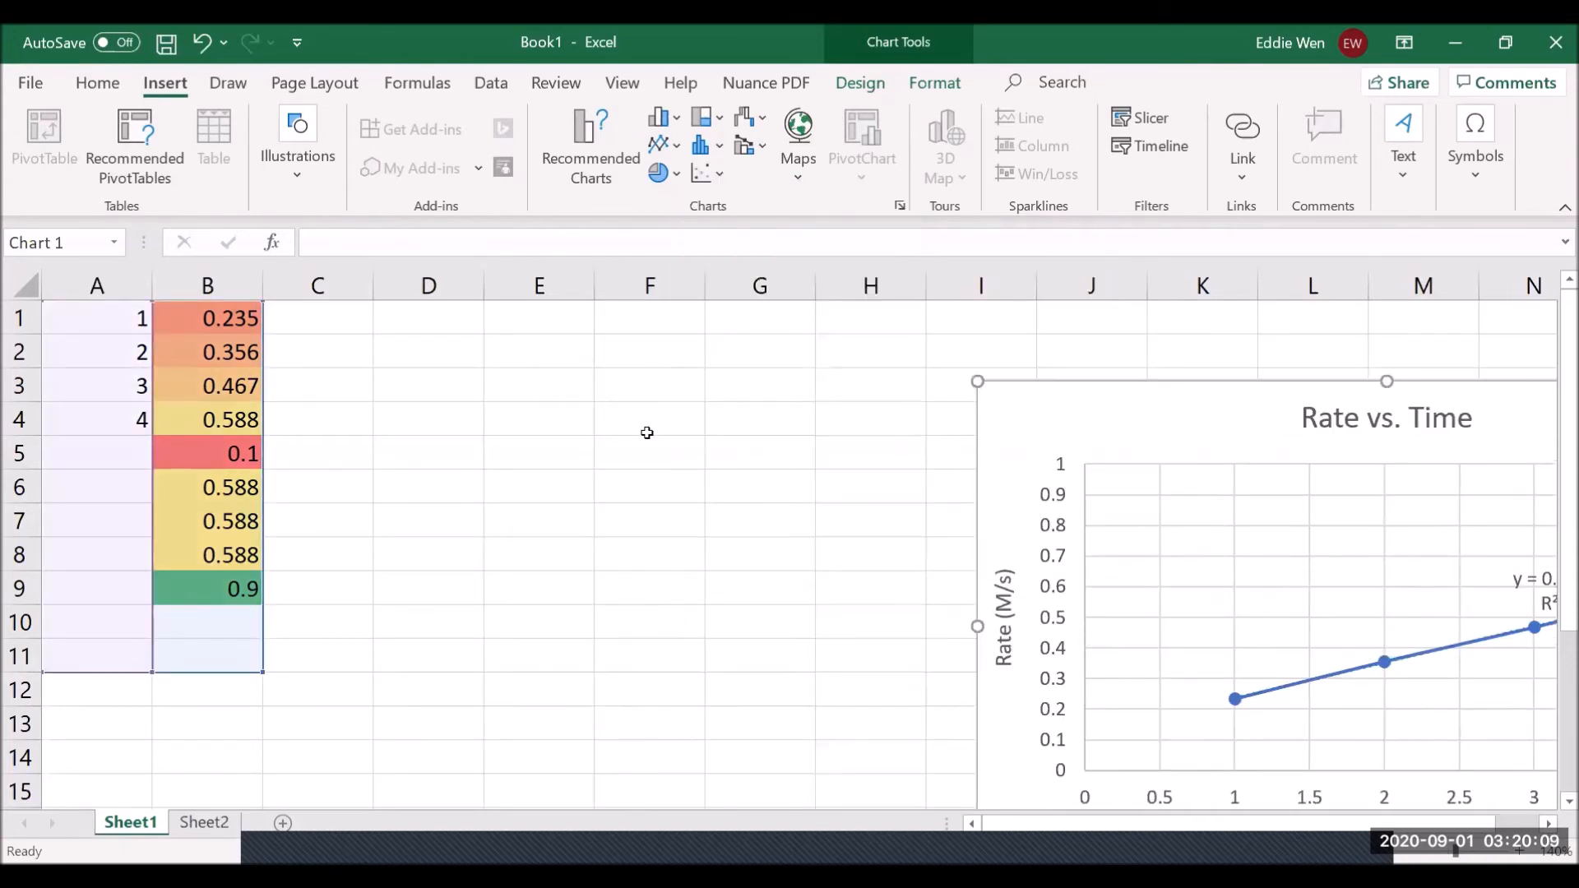
click(564, 407)
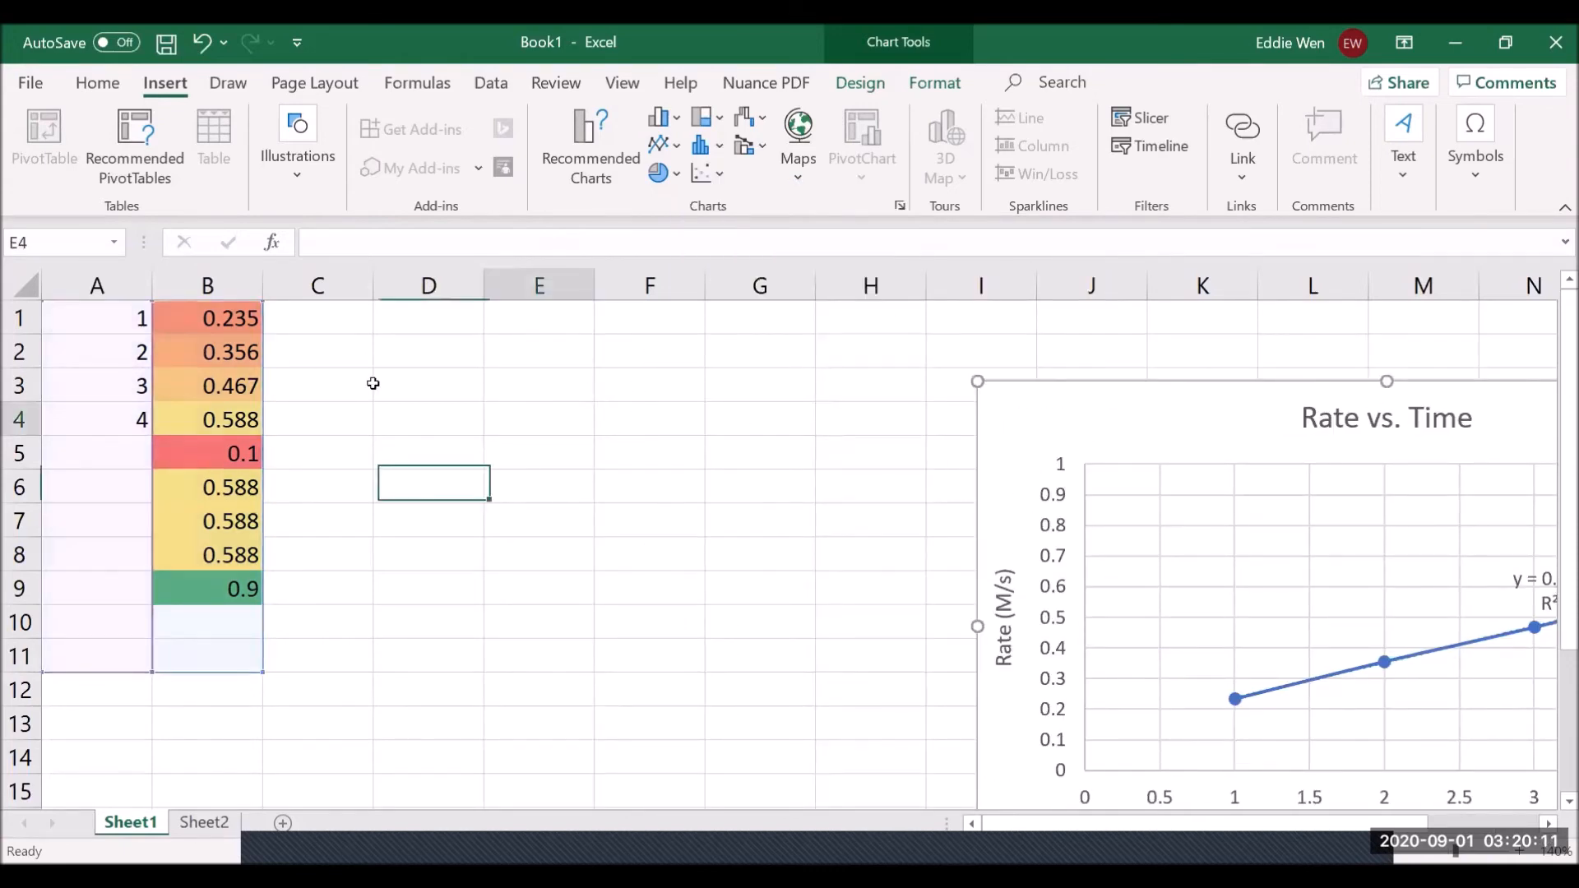
- Plot columns A:B as a new Scatter with Smooth Lines and Markers chart
drag(101, 285, 205, 288)
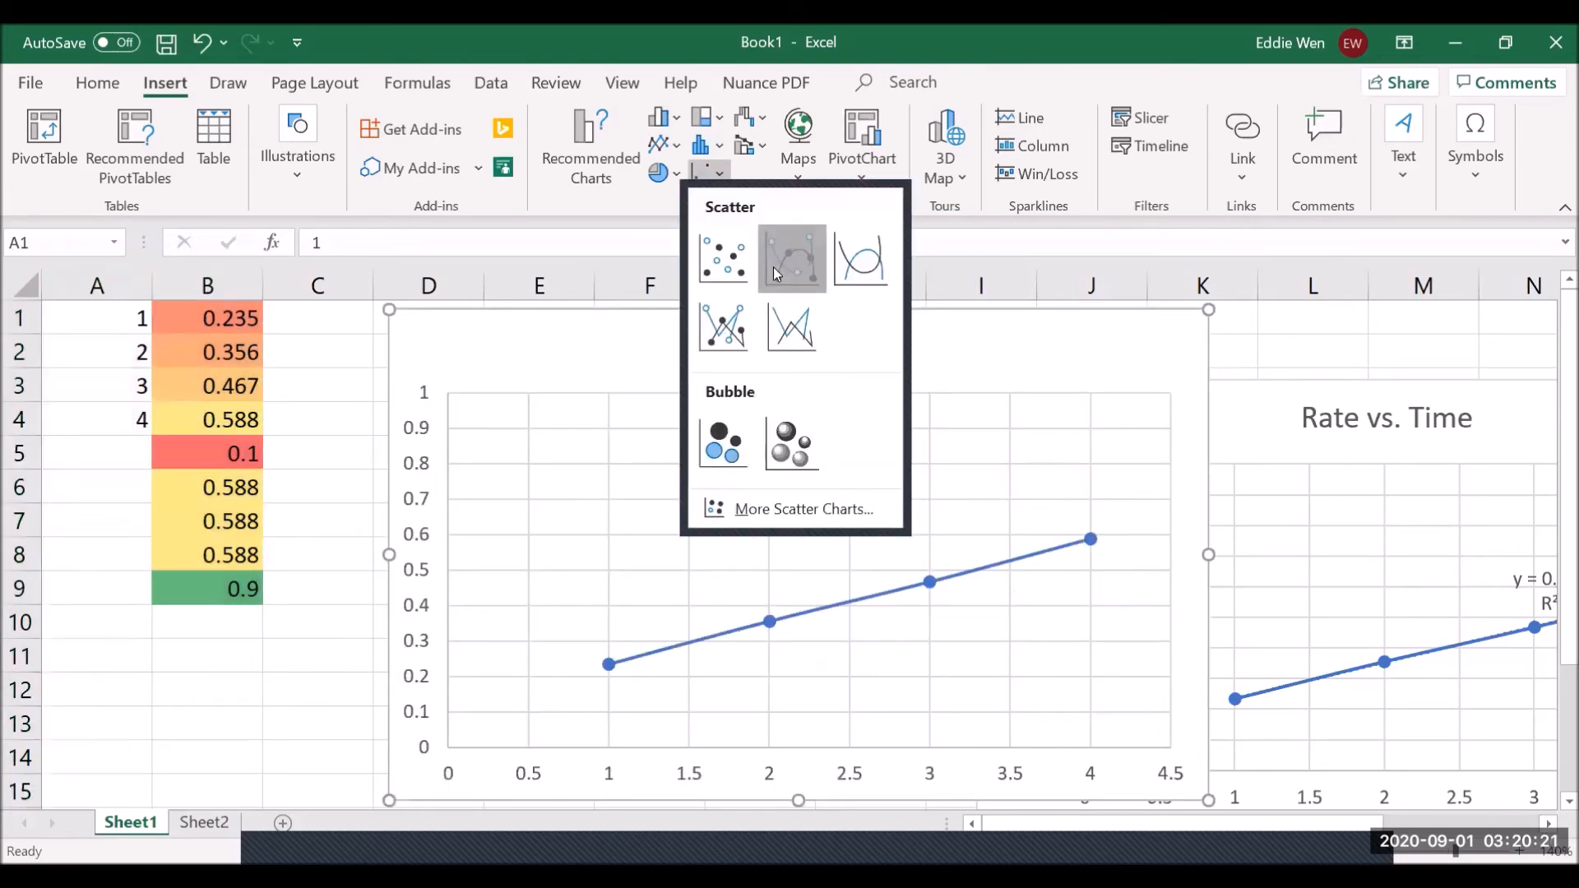
click(774, 269)
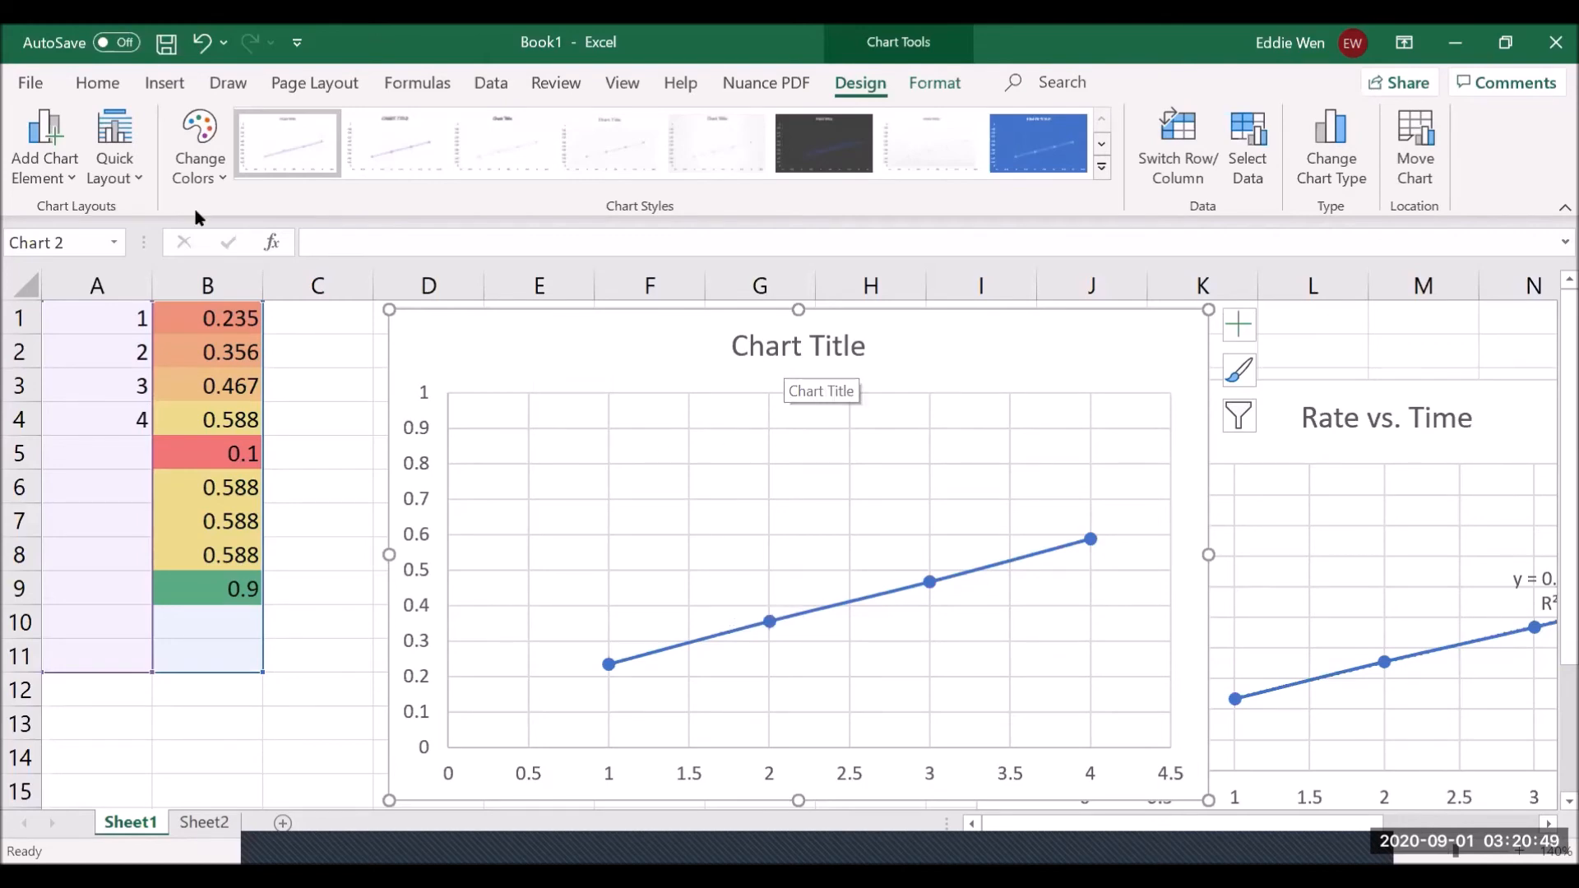
- Add Left-positioned data labels (0.235, 0.356, 0.467, 0.588) to the new scatter chart
click(72, 177)
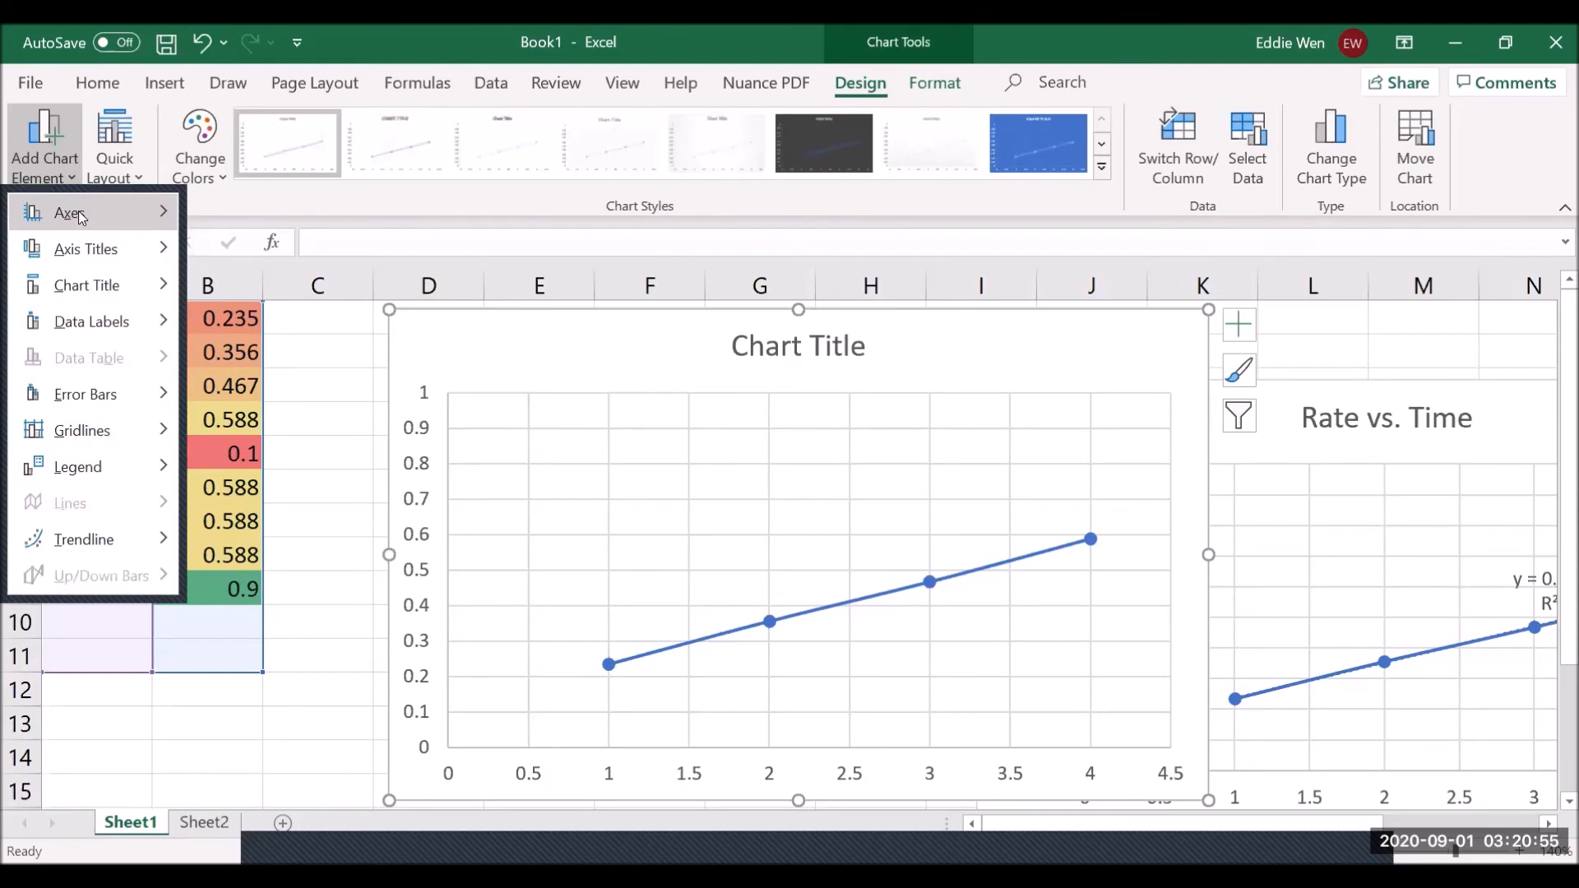
mouse_move(79, 244)
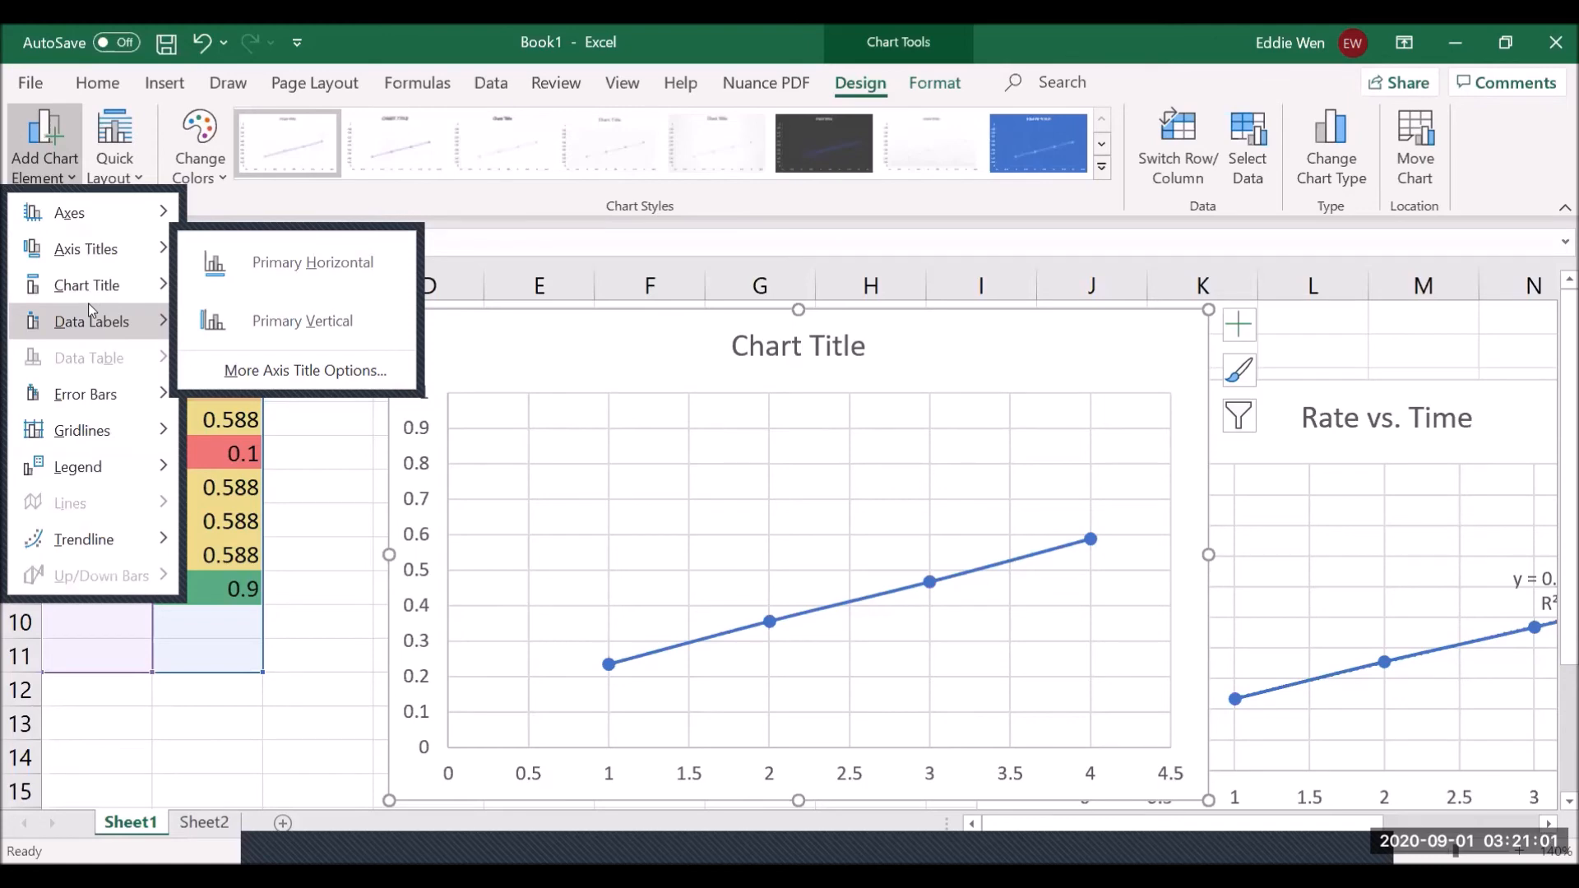
mouse_move(142, 319)
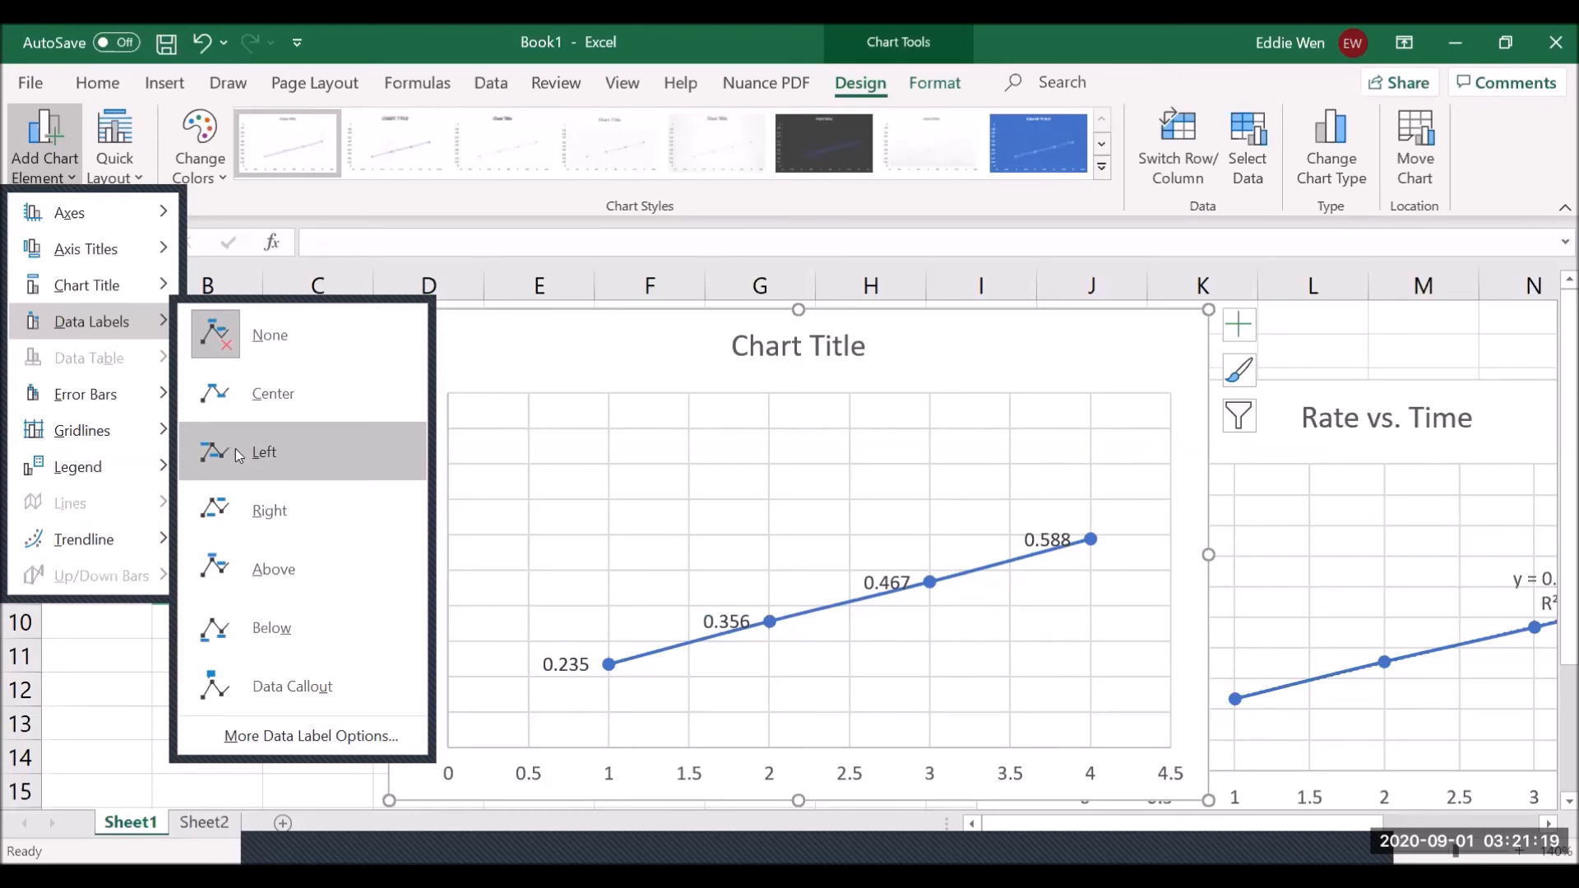
click(963, 680)
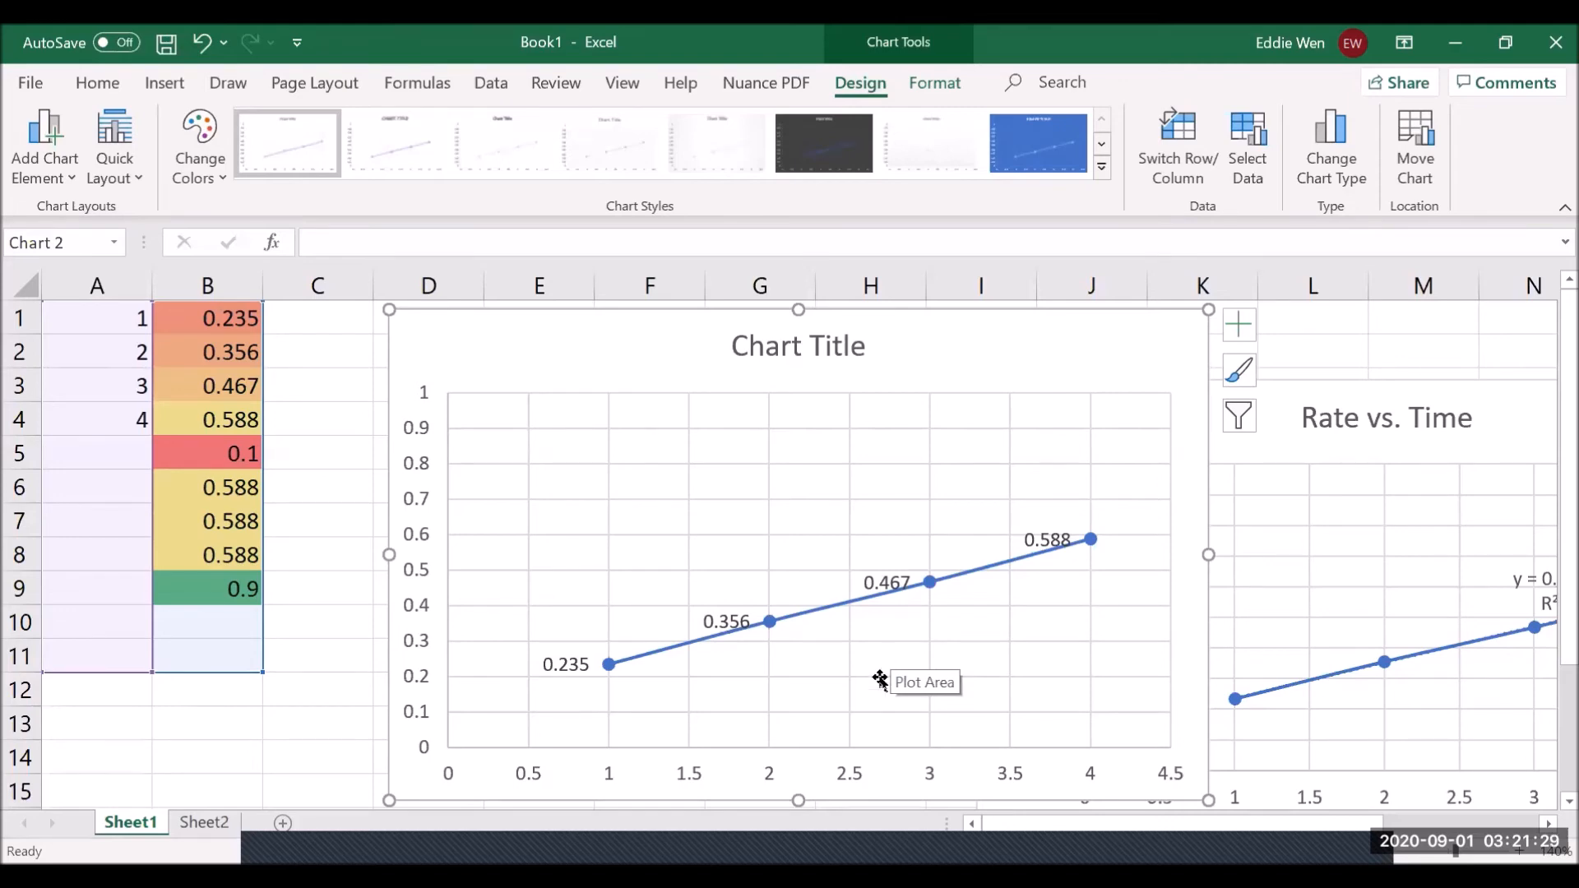
- Select and then deselect the chart's data labels, and select column B
click(747, 622)
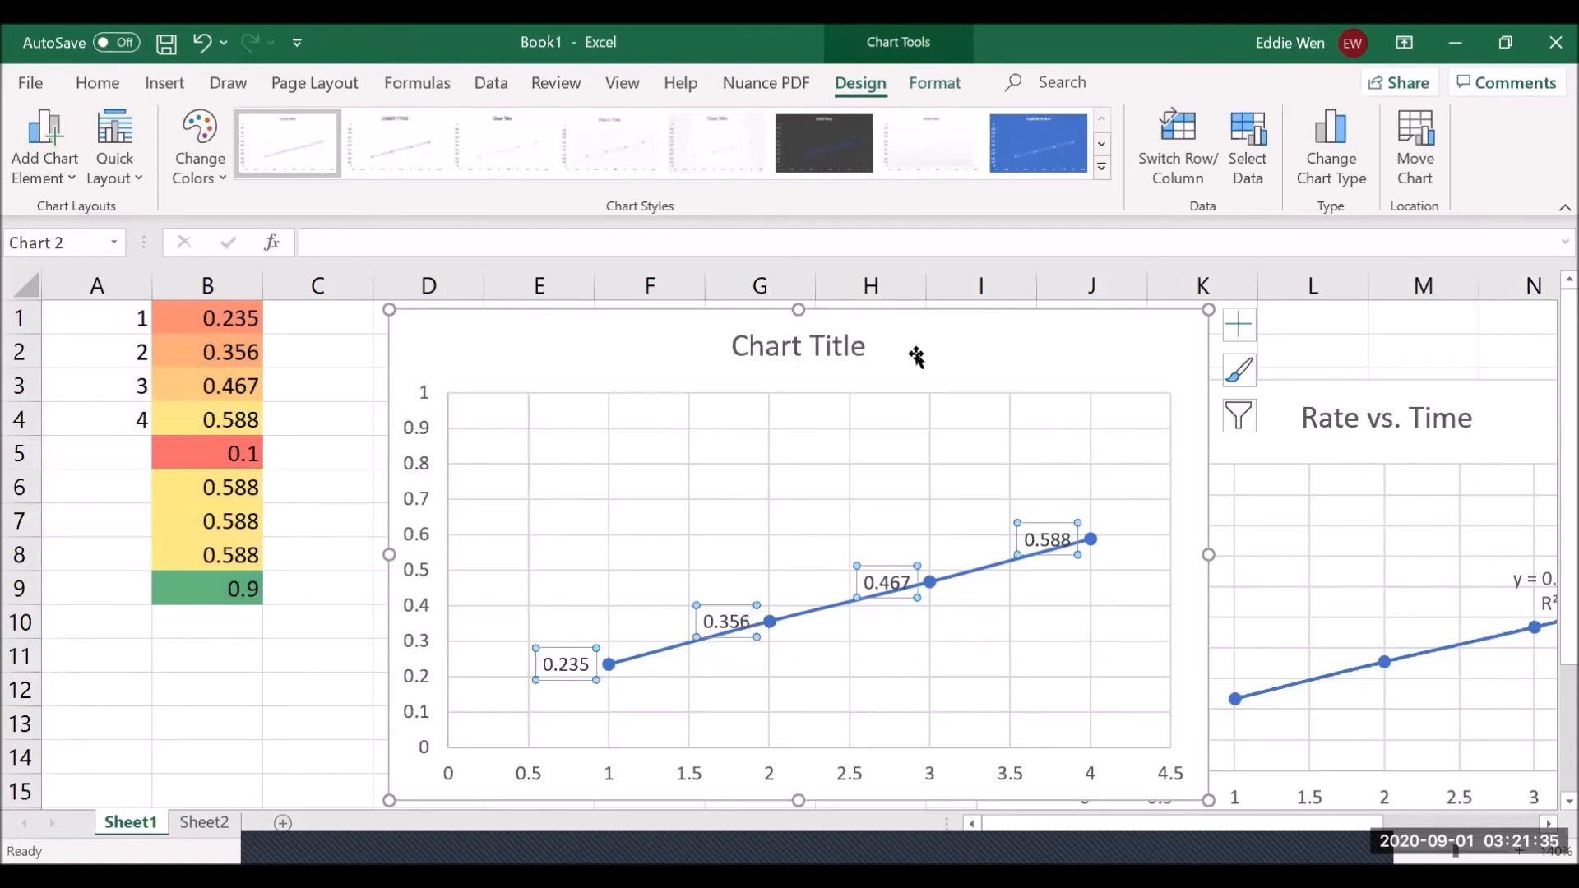
key(Escape)
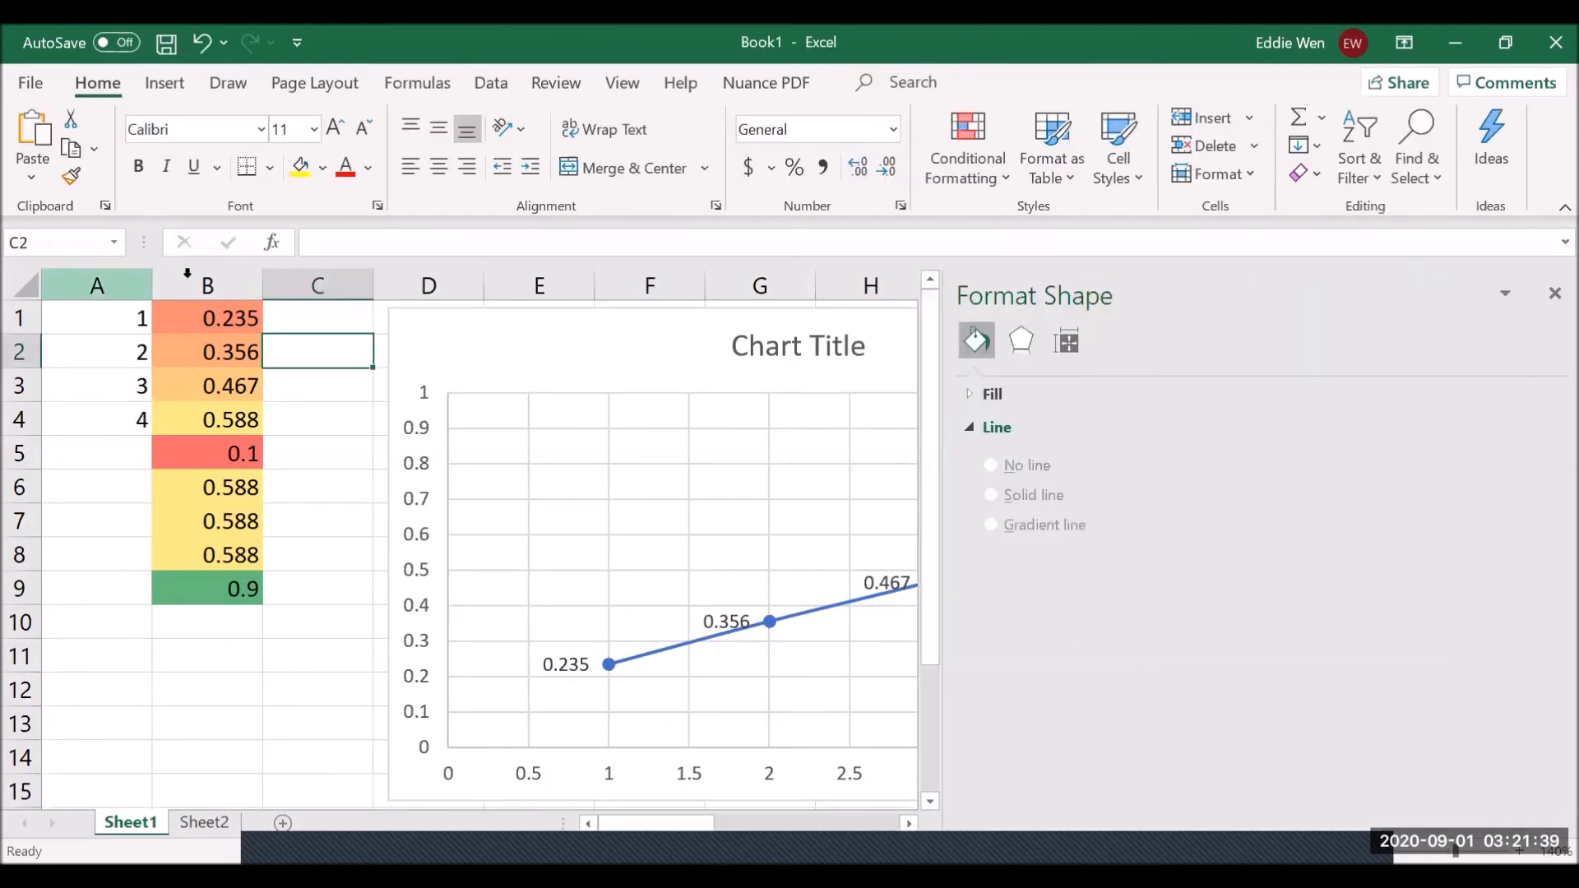
click(199, 281)
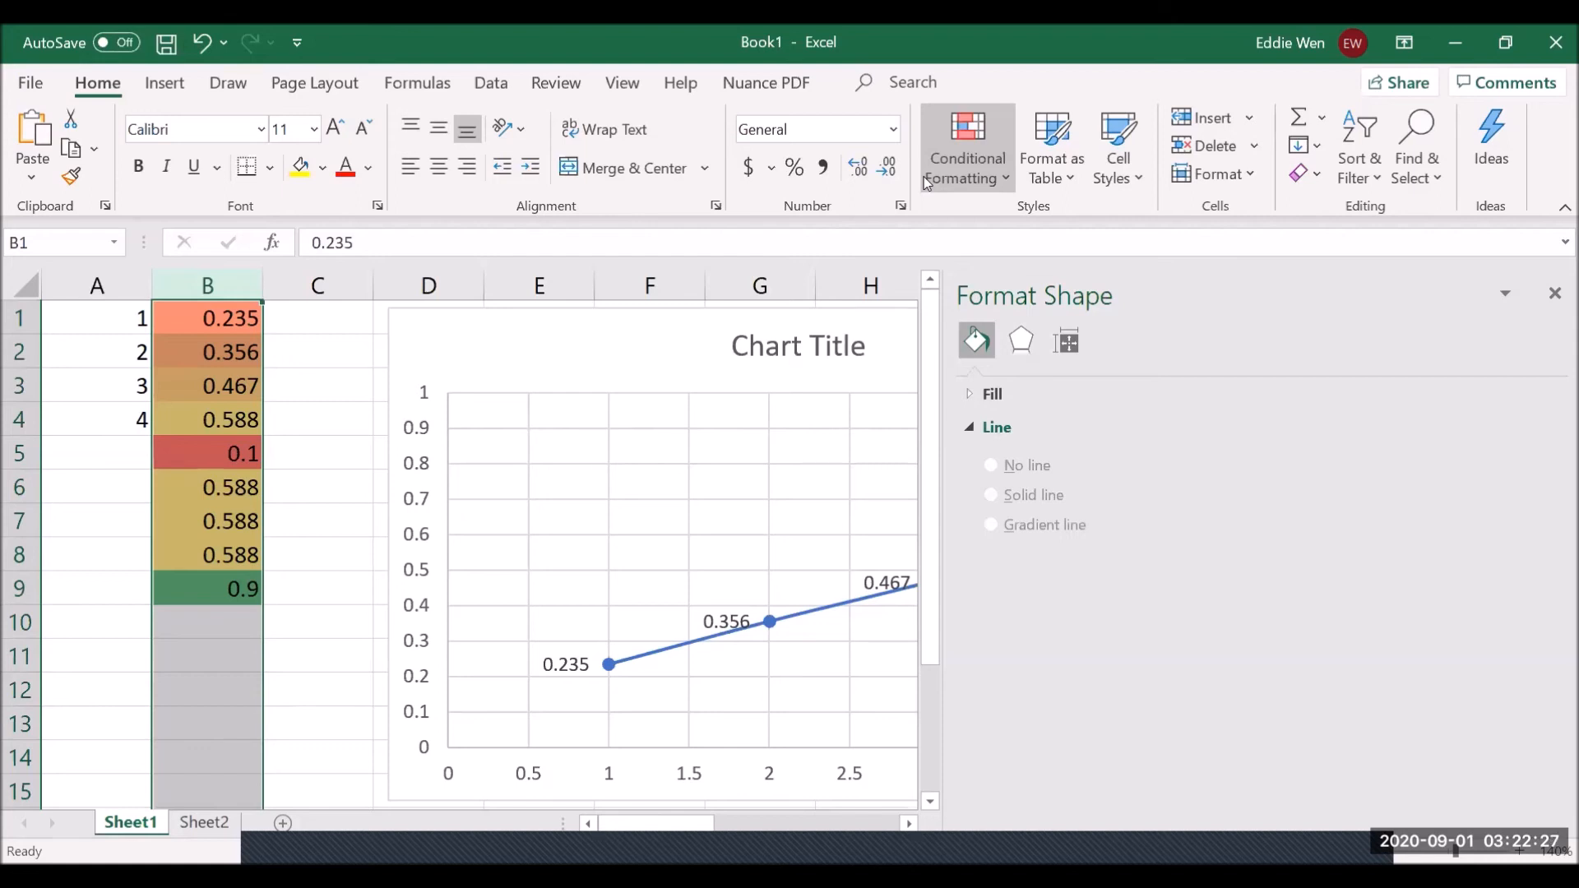
- Preview the Color Scales options under Home > Conditional Formatting for column B
click(1004, 178)
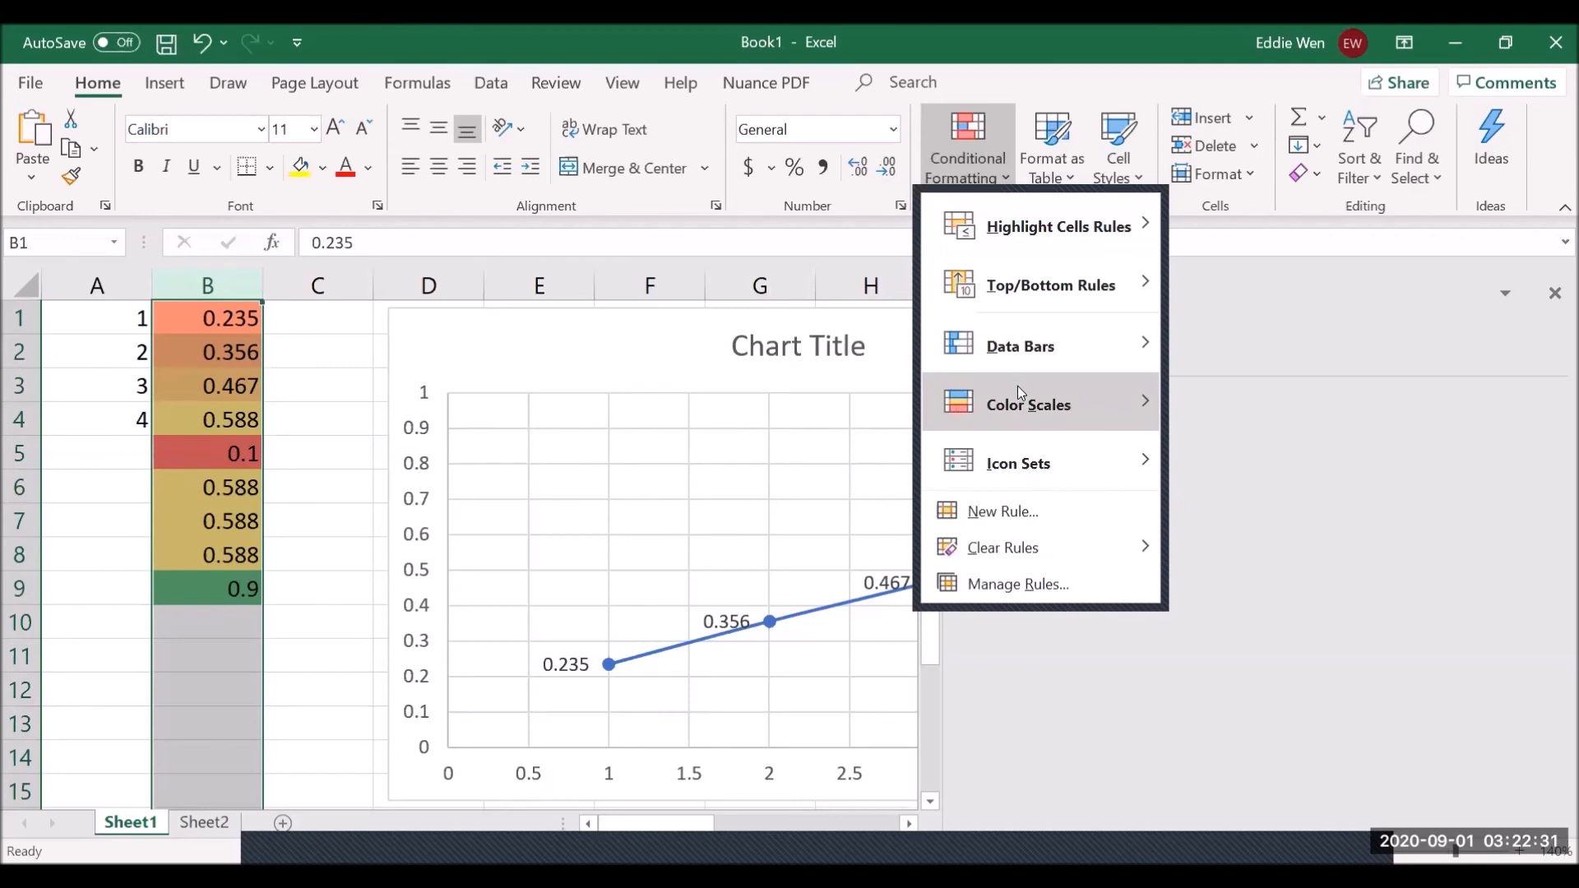
mouse_move(1022, 401)
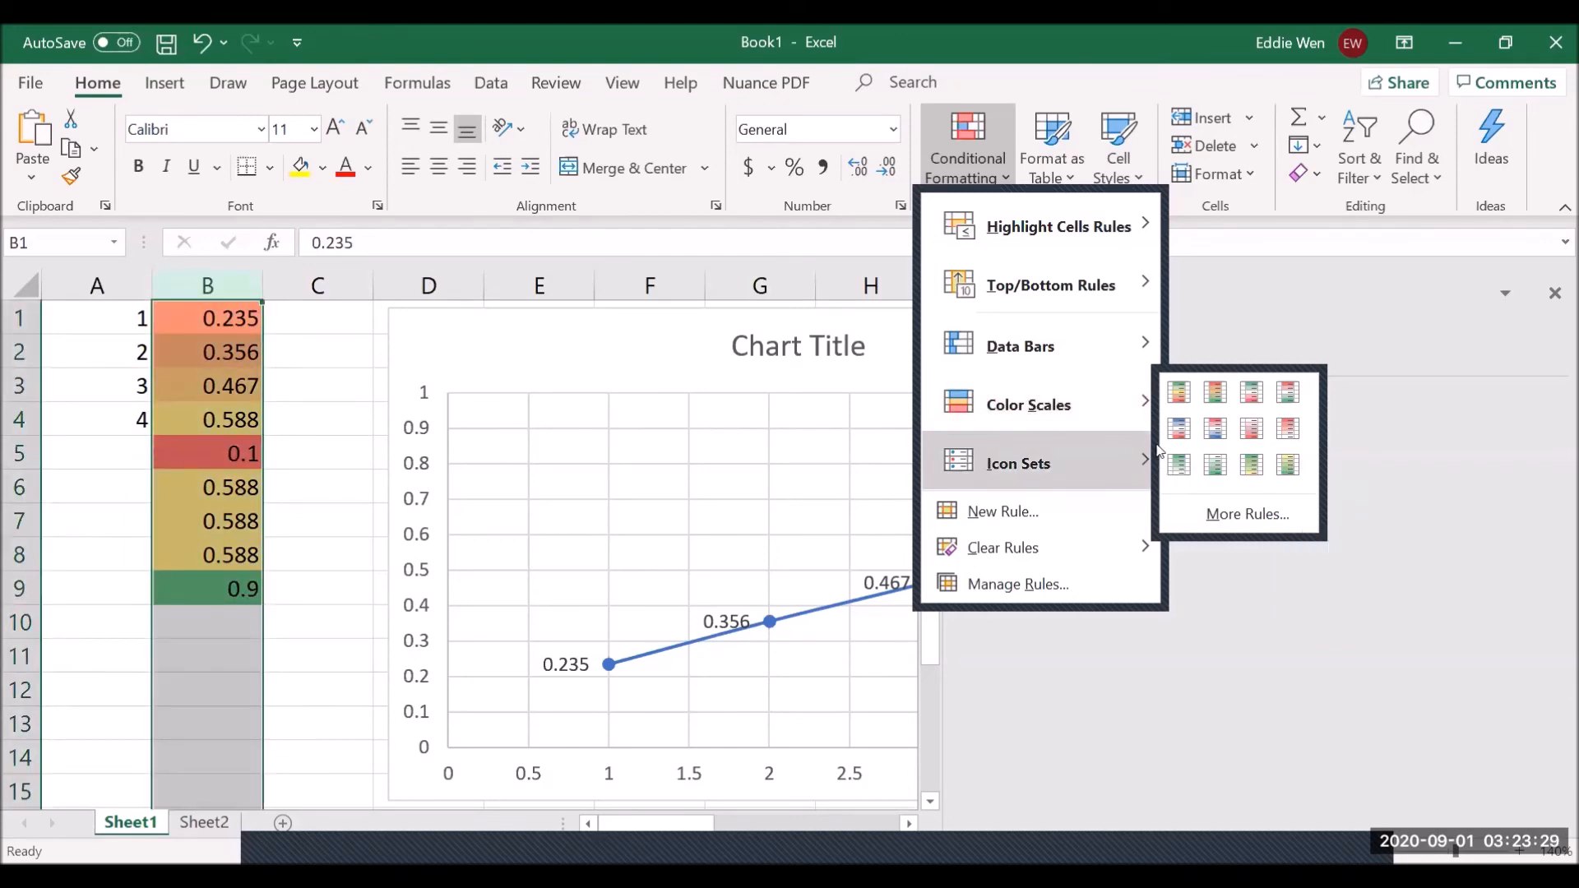
- Close the Format Chart Area pane and settle the labelled scatter chart down and right of the data
drag(480, 356, 705, 483)
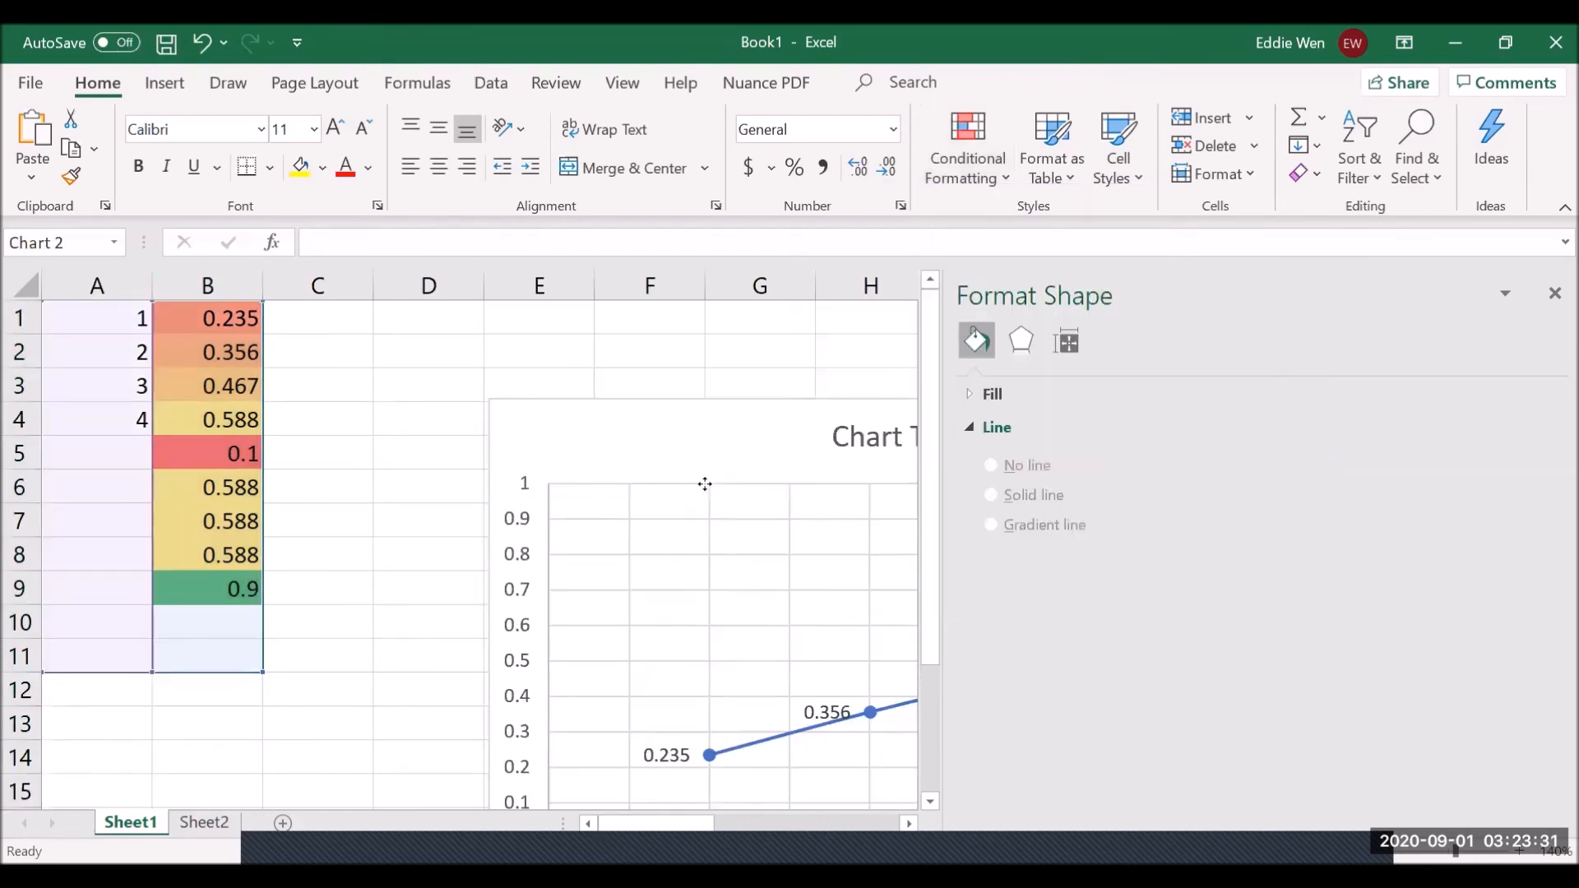
click(1554, 294)
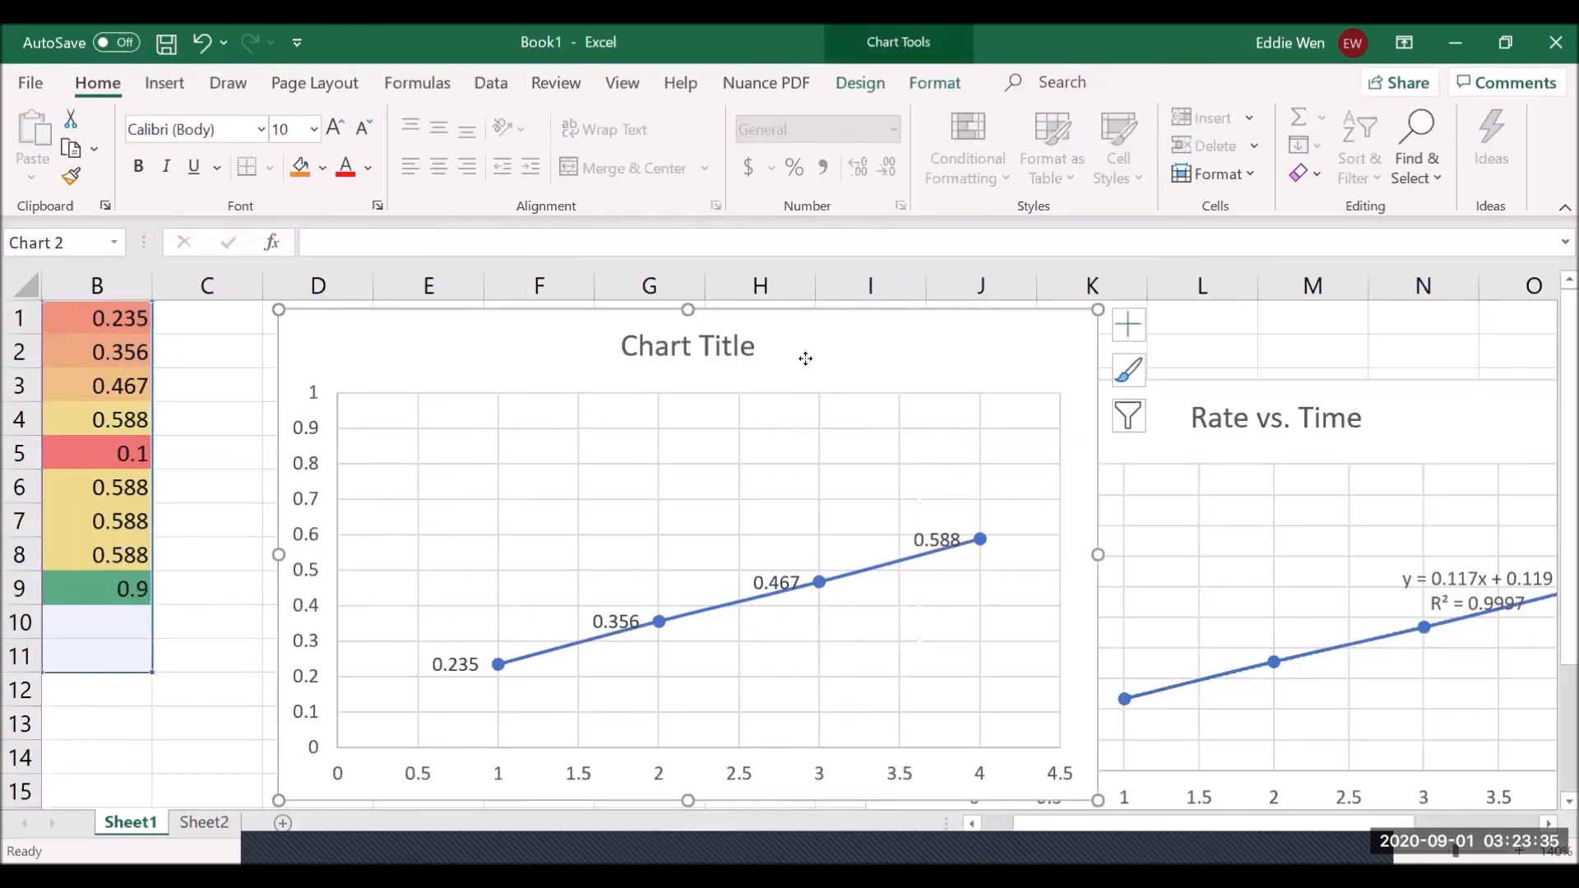
drag(804, 359, 845, 384)
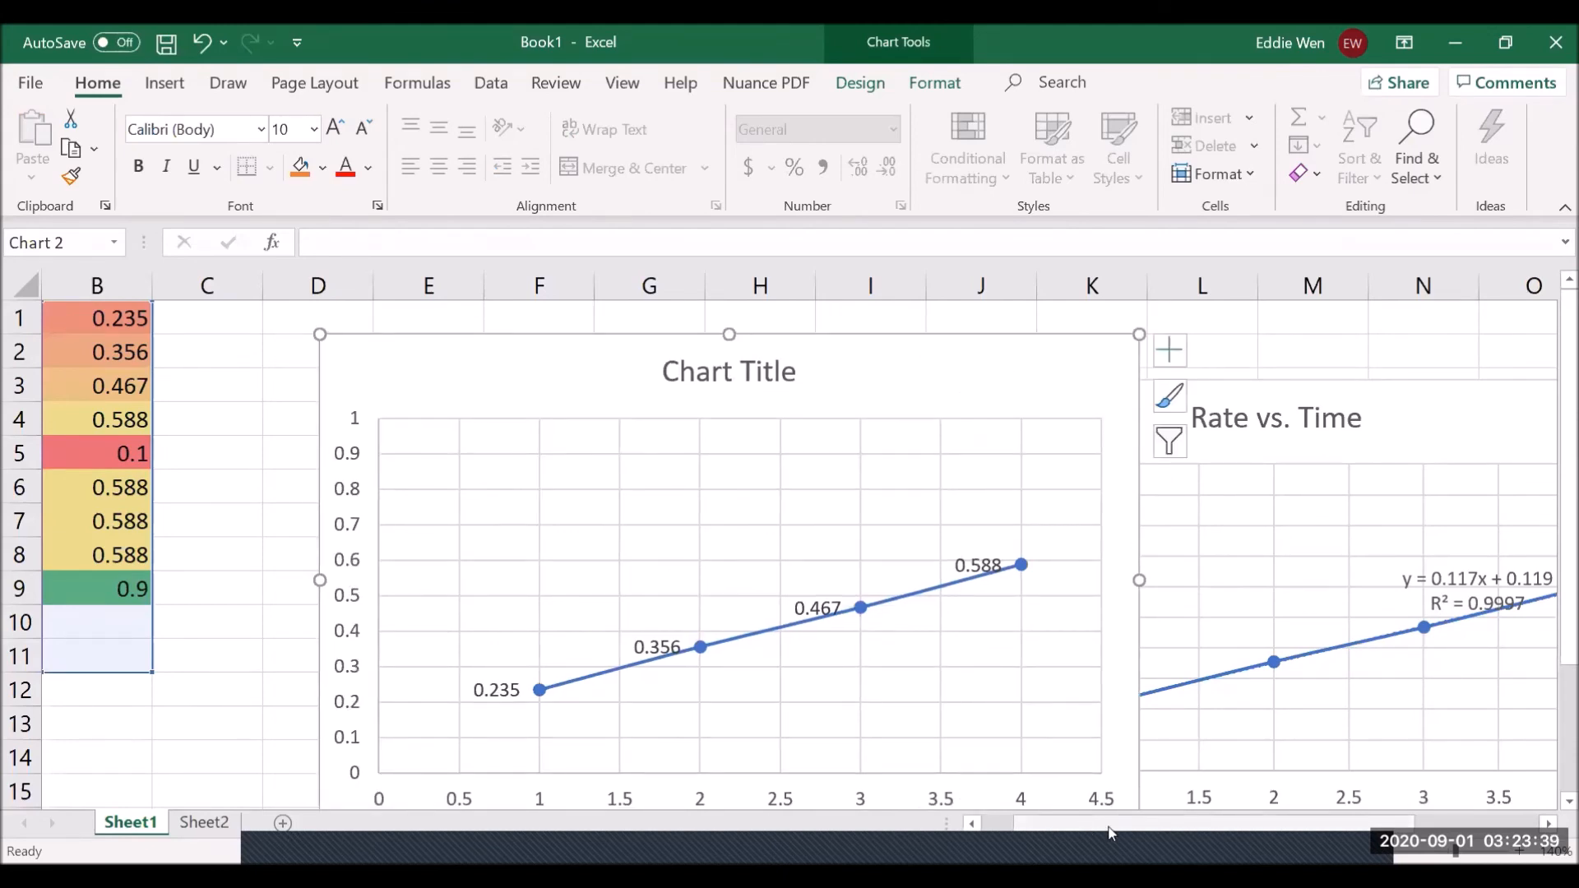
scroll(419, 630, left, 1)
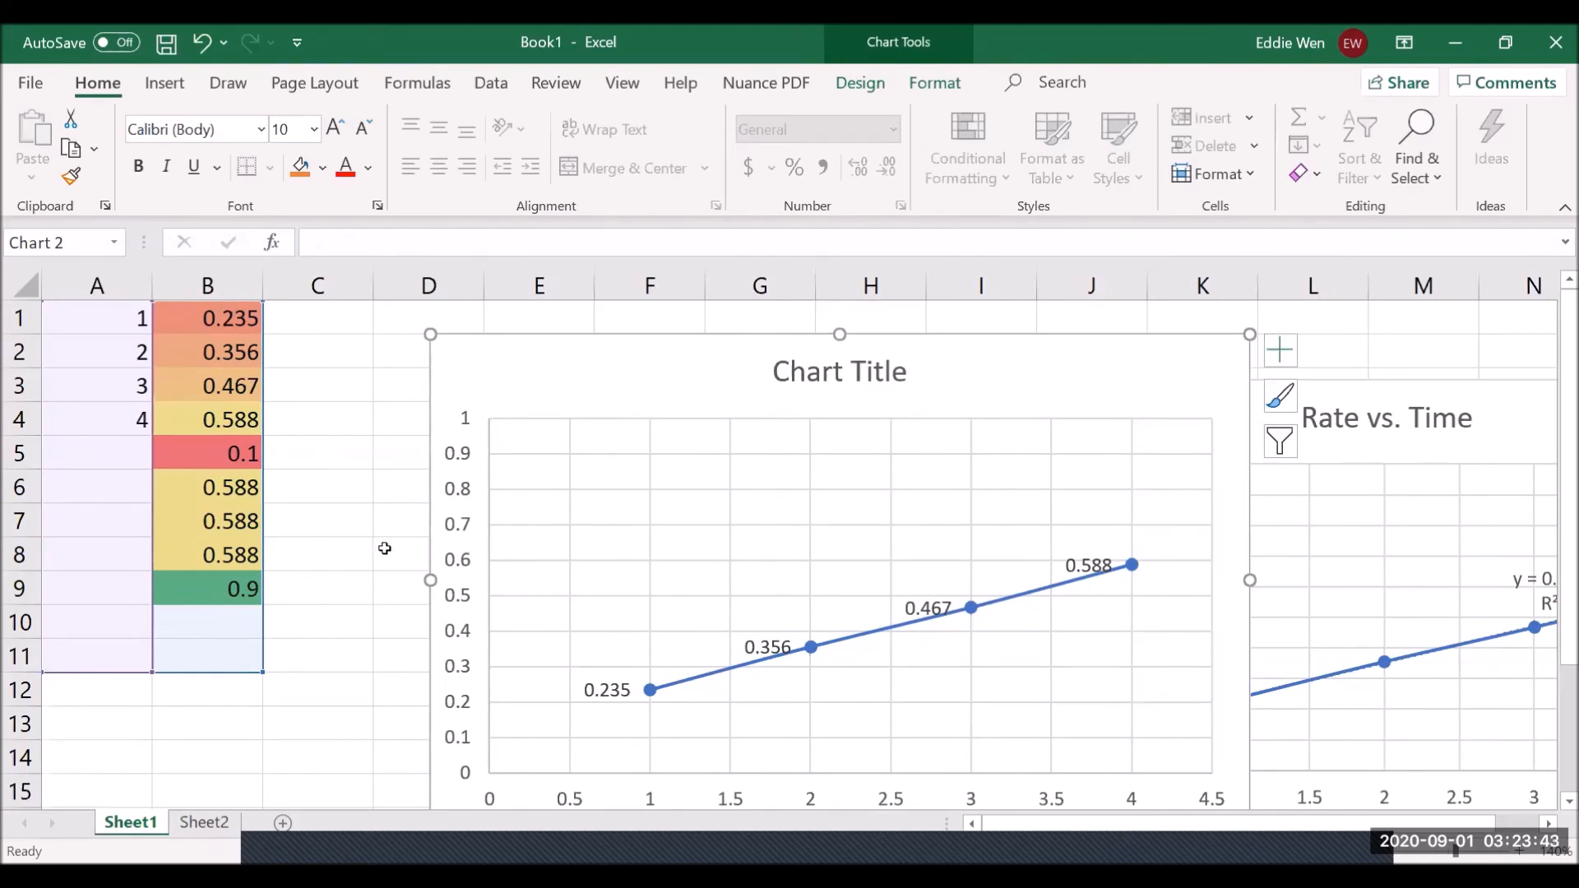
click(335, 540)
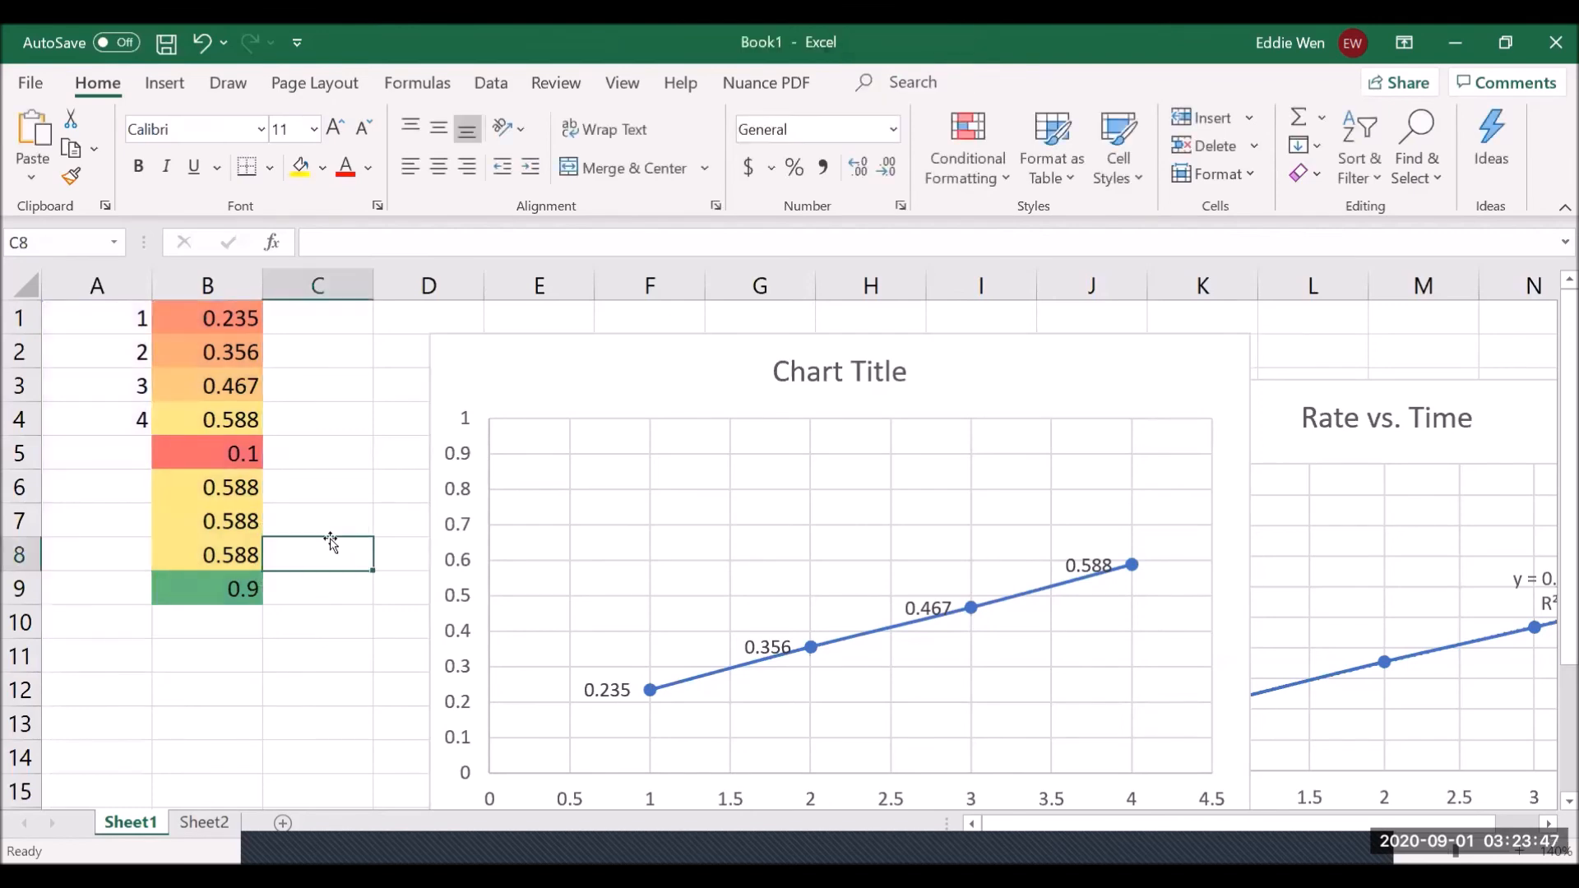
click(762, 385)
- Enter an equals sign in C1 and move the labelled second chart right to around column F
drag(762, 384, 1040, 457)
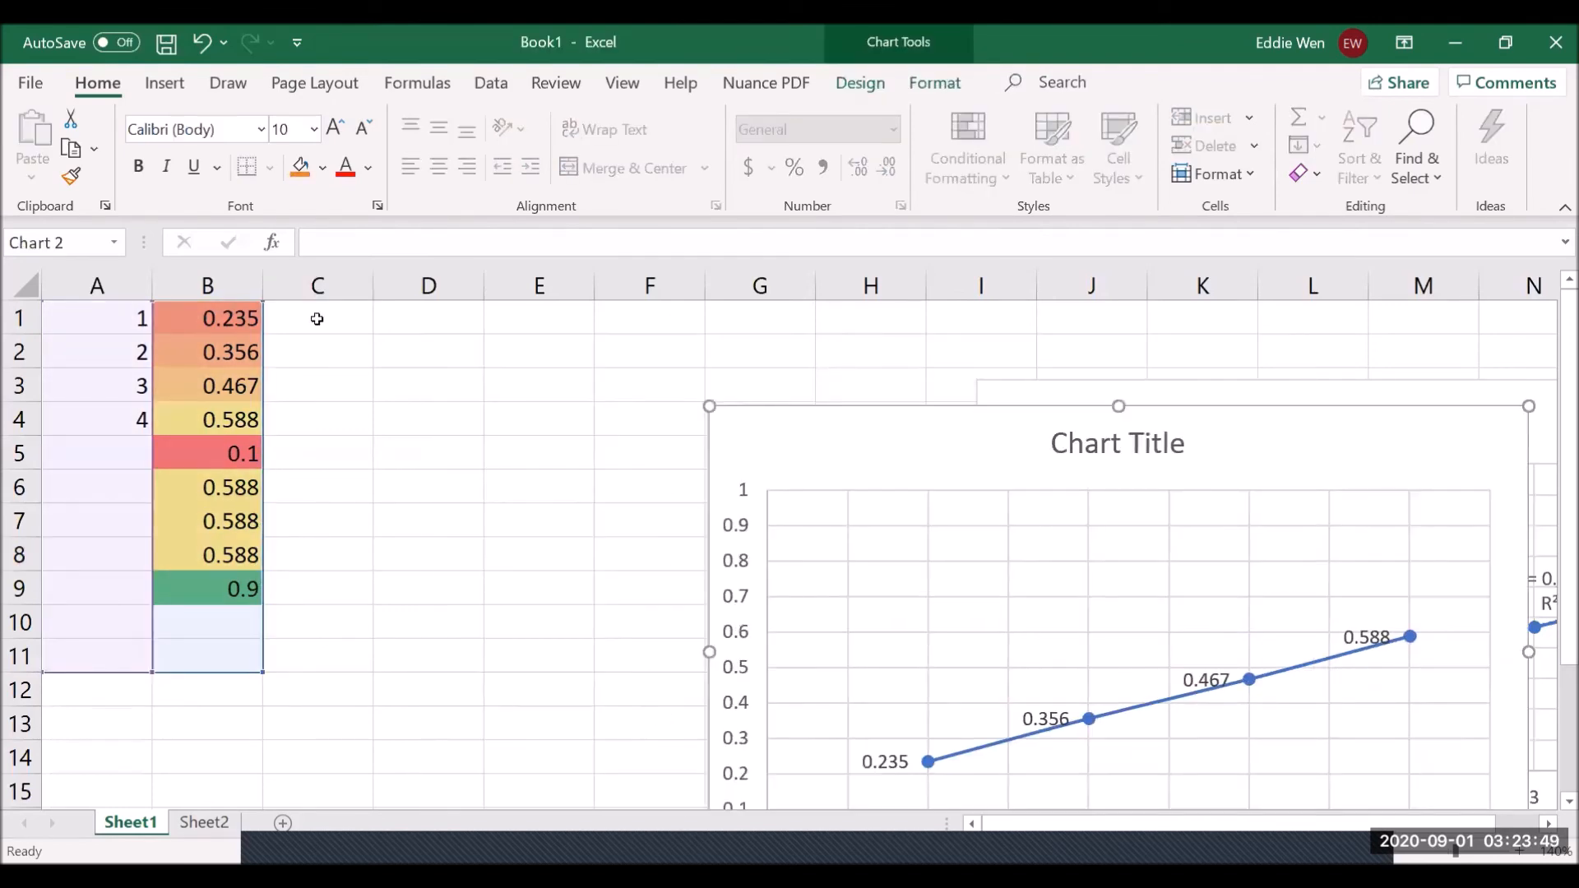
click(318, 319)
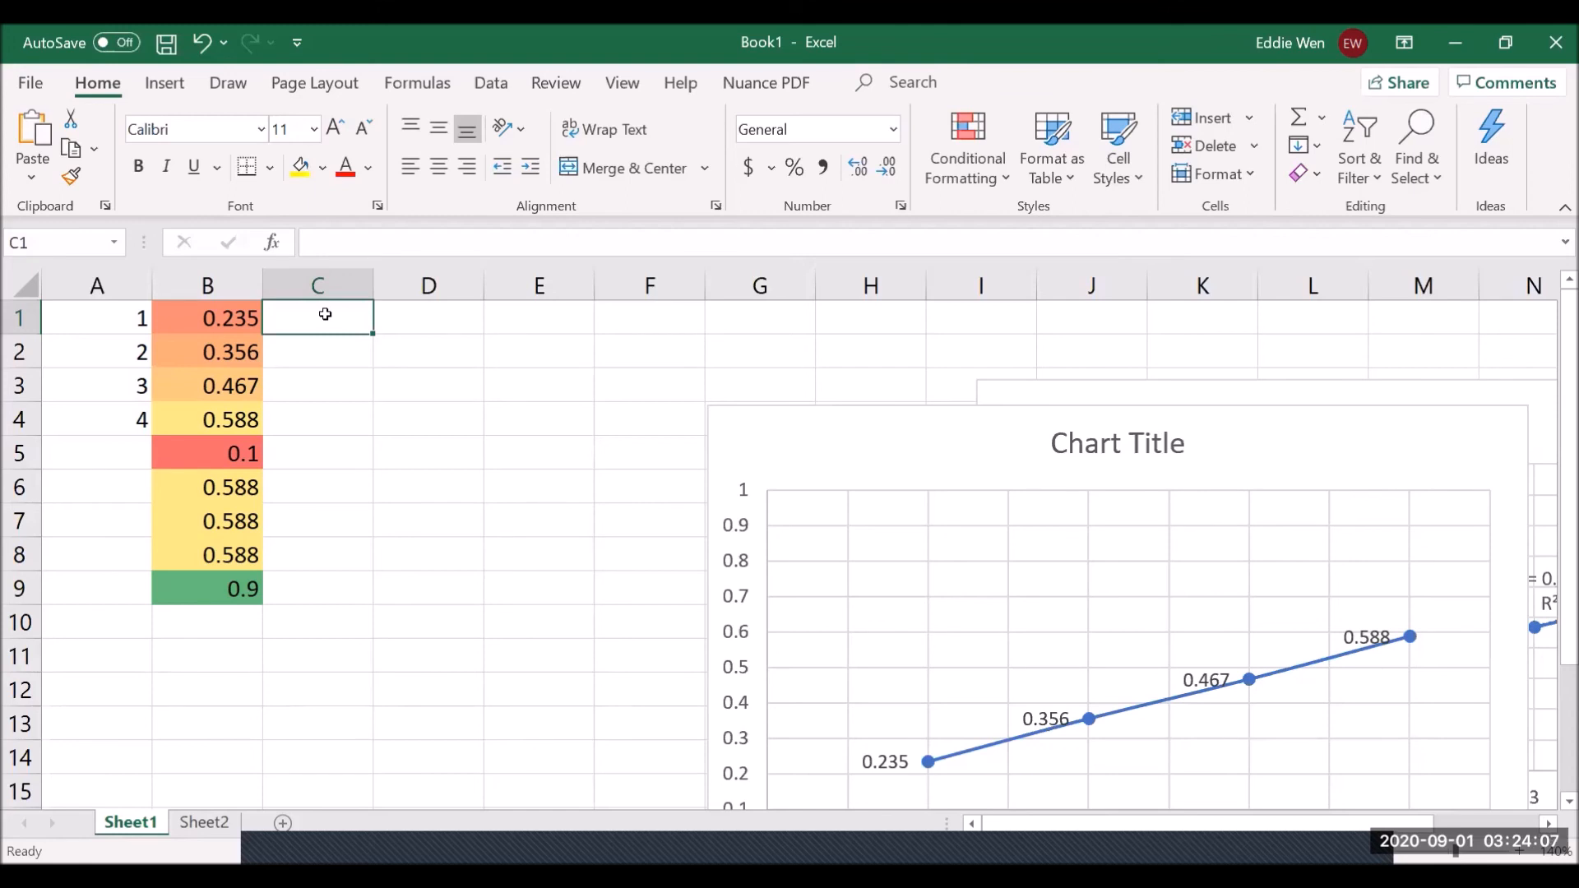
text(=)
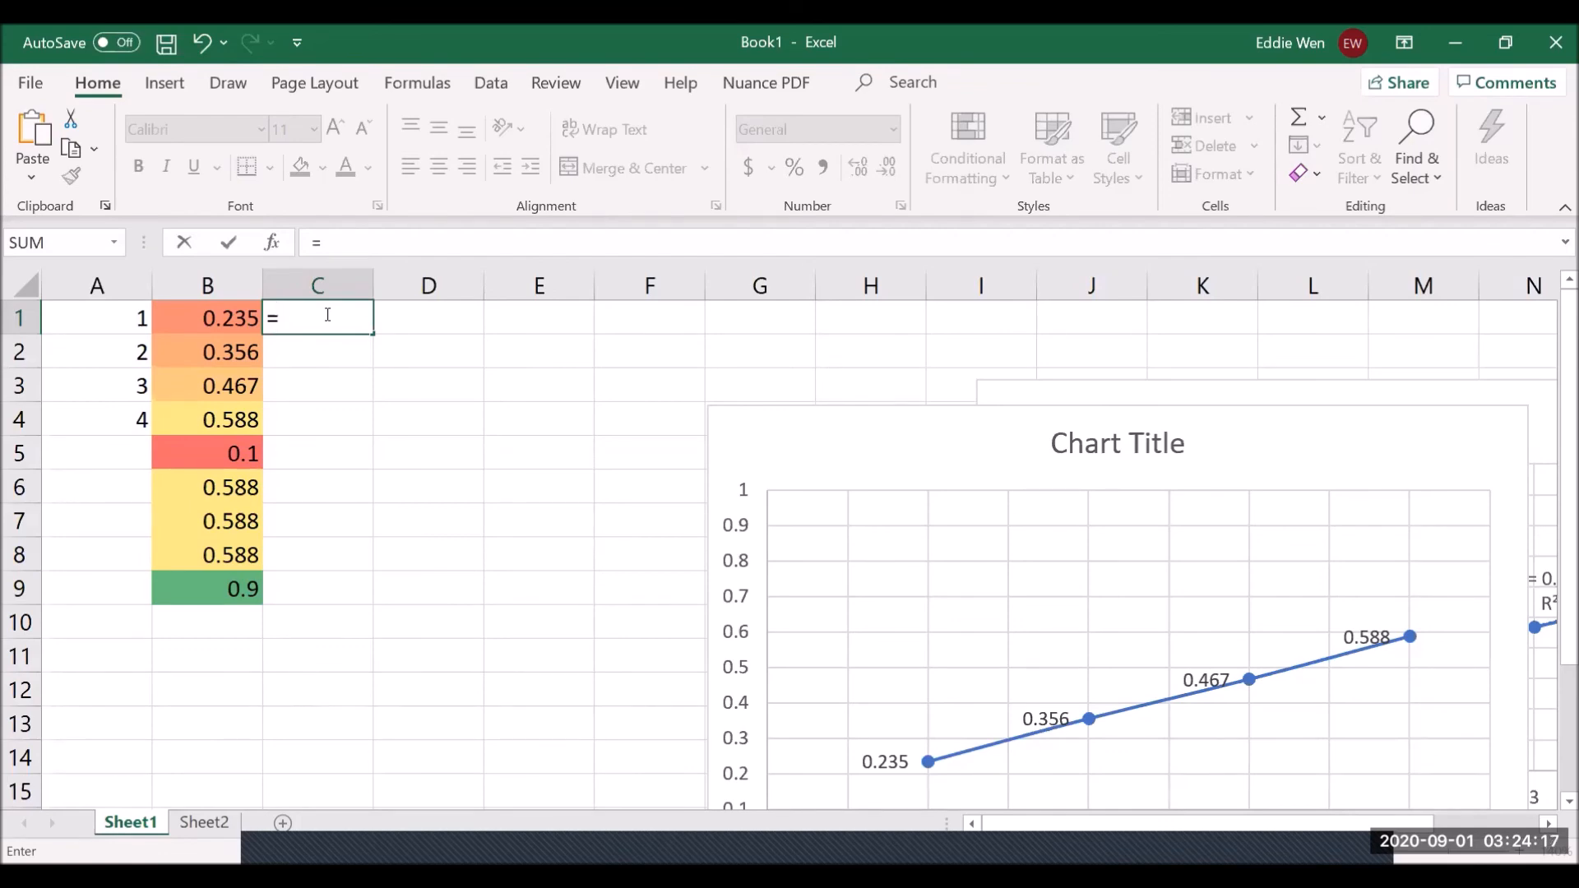
key(Return)
drag(905, 462, 807, 419)
drag(677, 380, 905, 430)
- Type the reference note 'C=2*A+Ln(B)' into cell E7
click(510, 534)
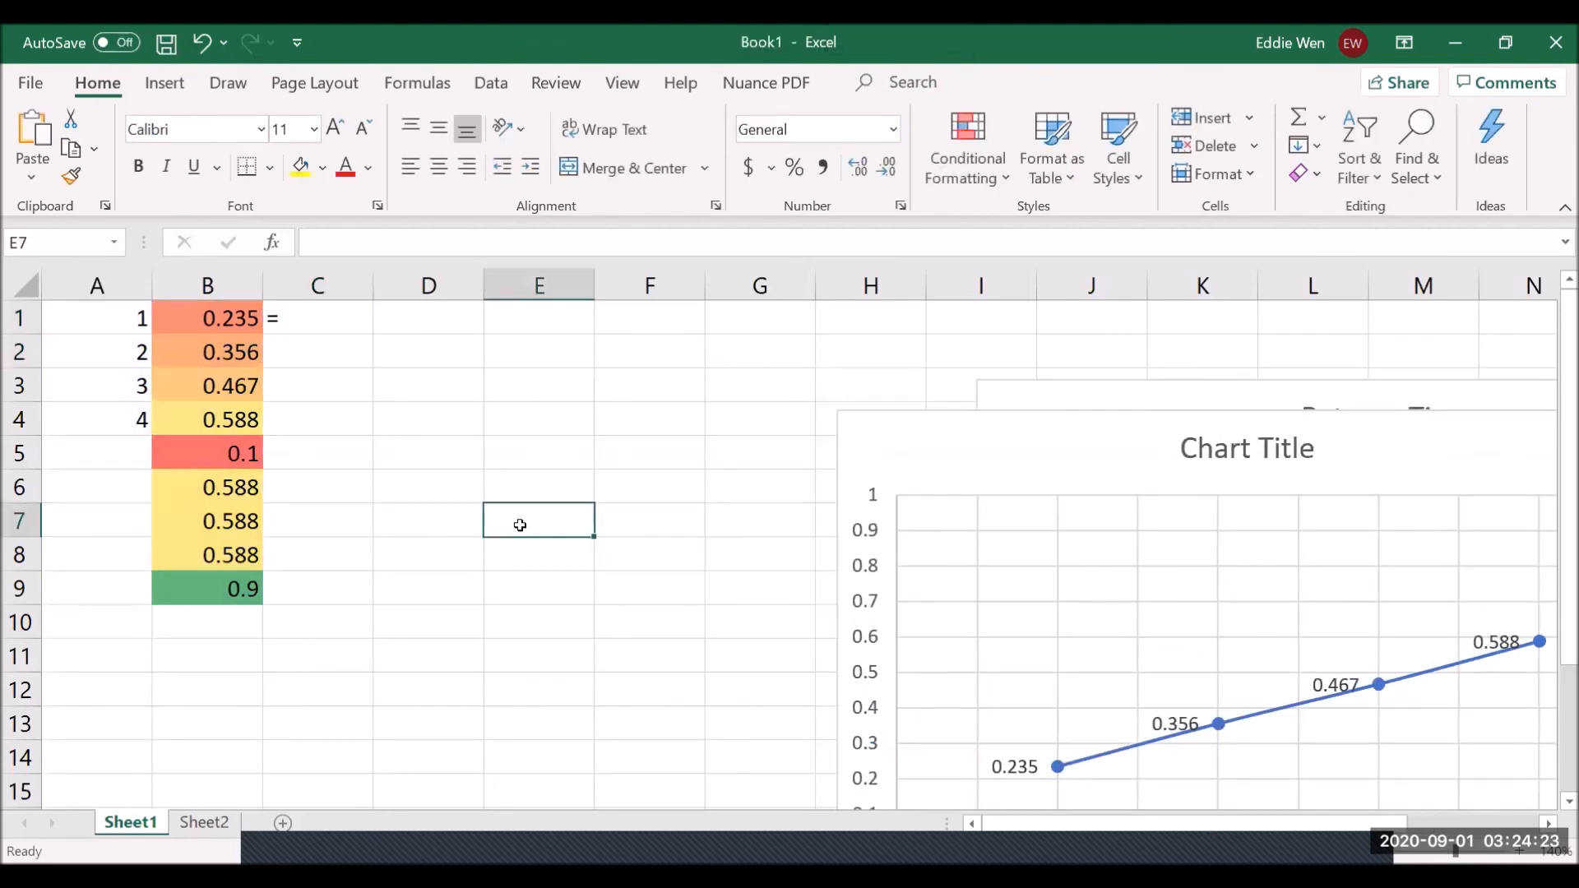
text(C=)
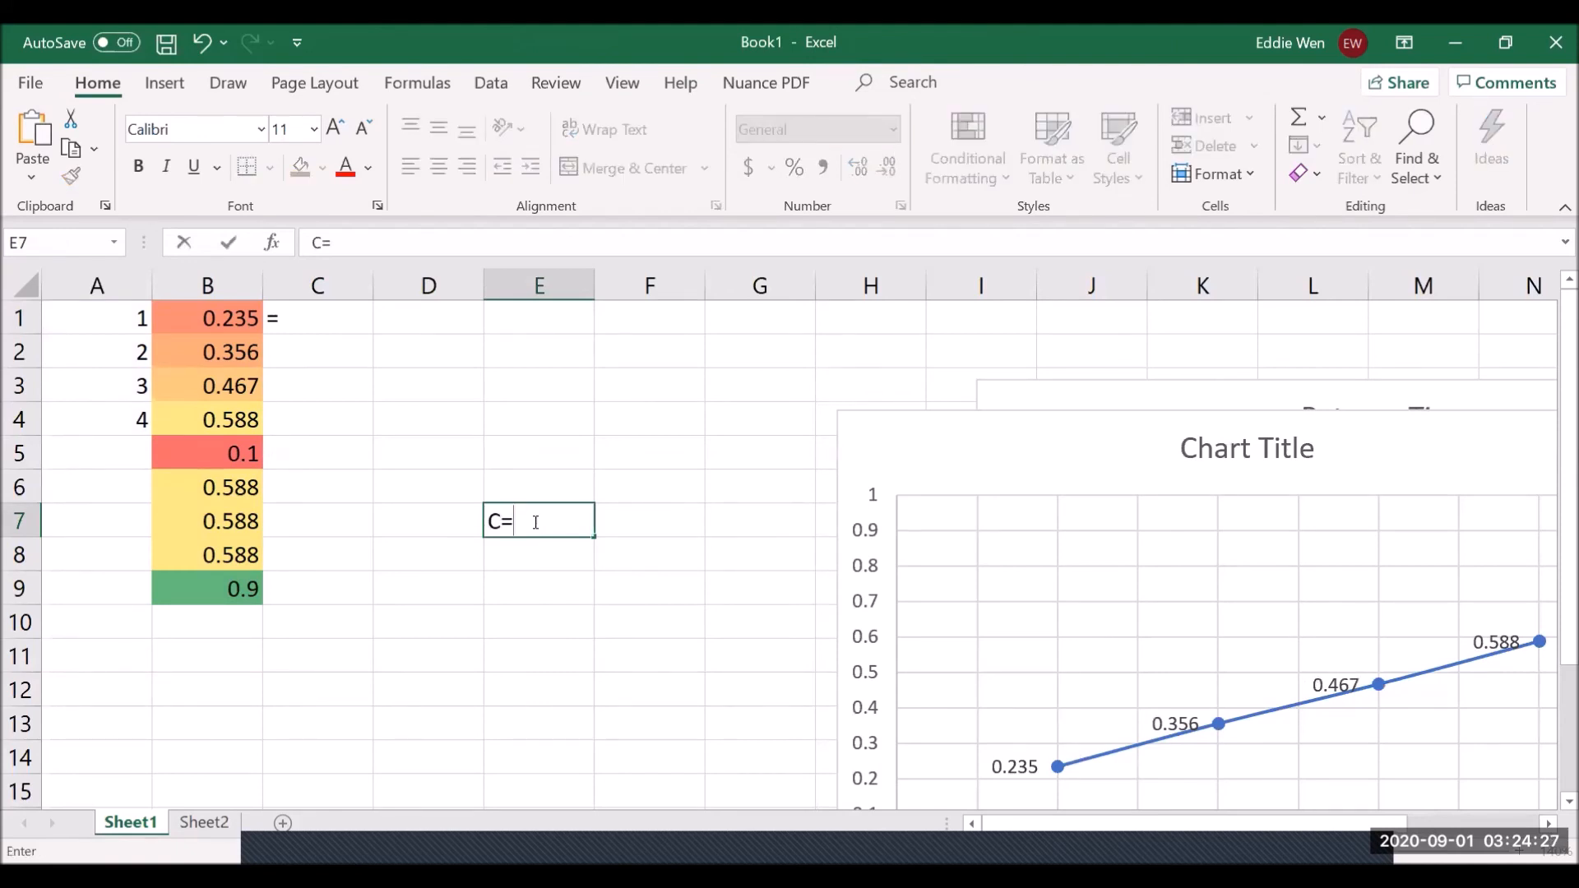
text(2*A+Ln(B))
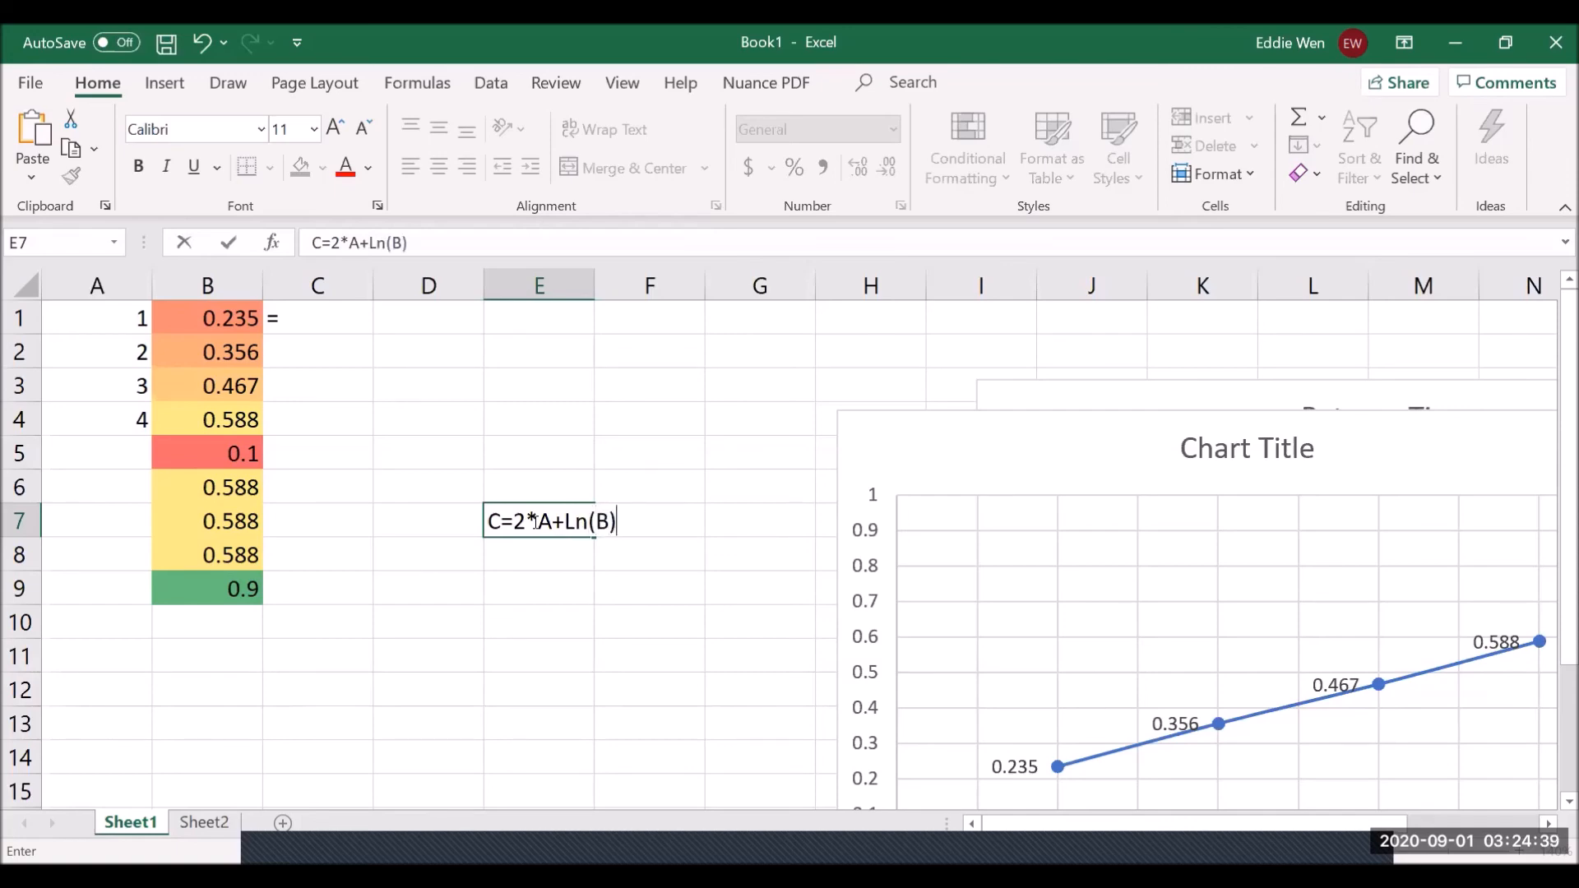
key(Return)
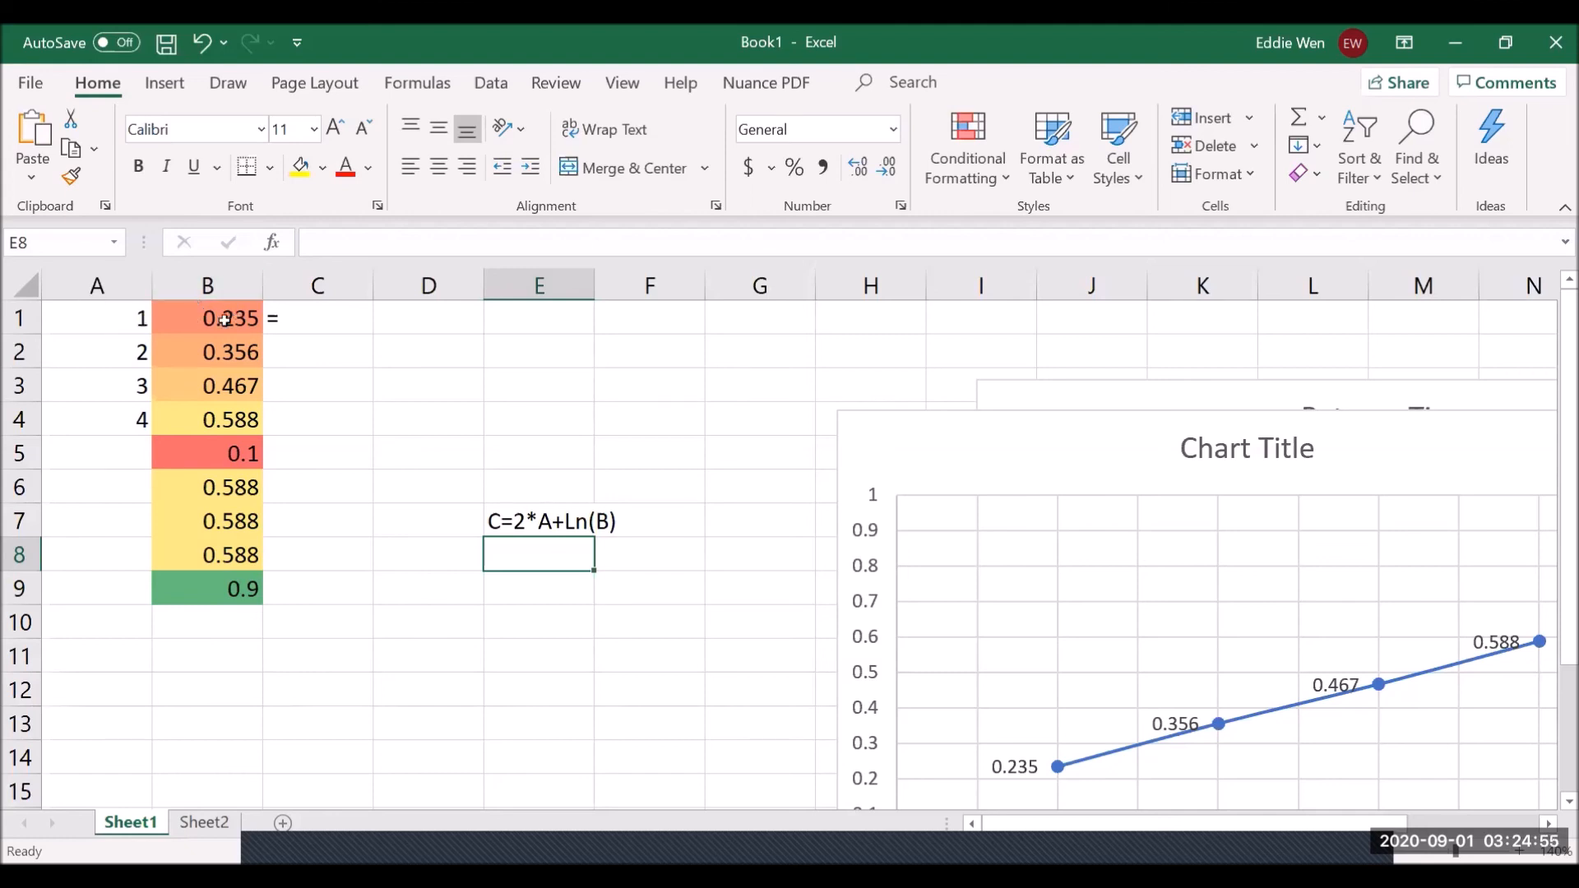
click(302, 314)
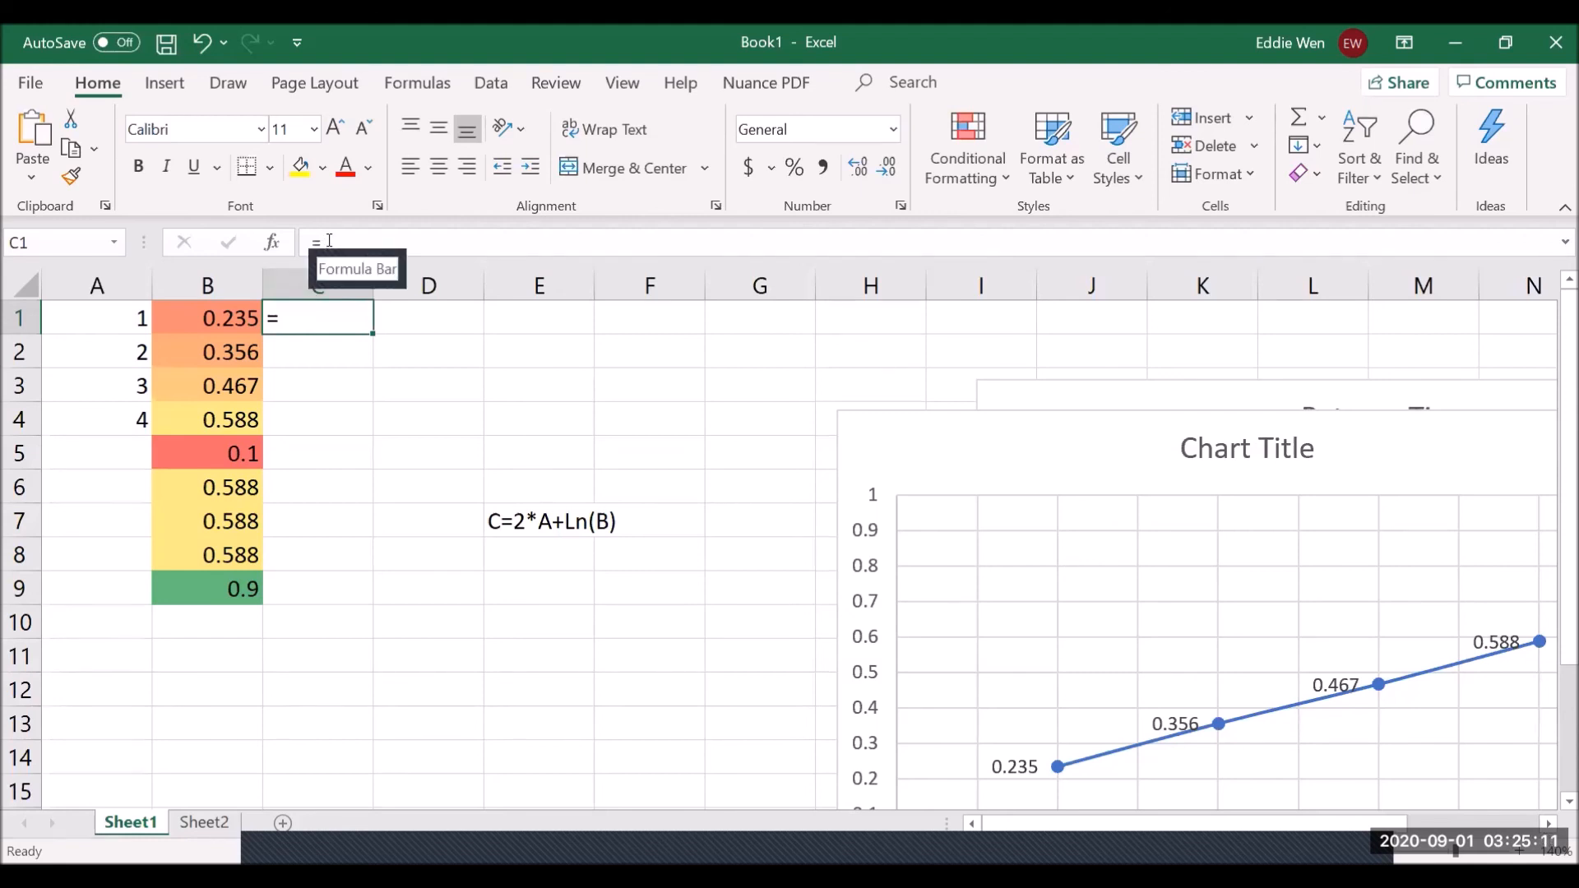
- In the formula bar, extend C1's entry to '=2*A(1)+ln(B'
click(379, 250)
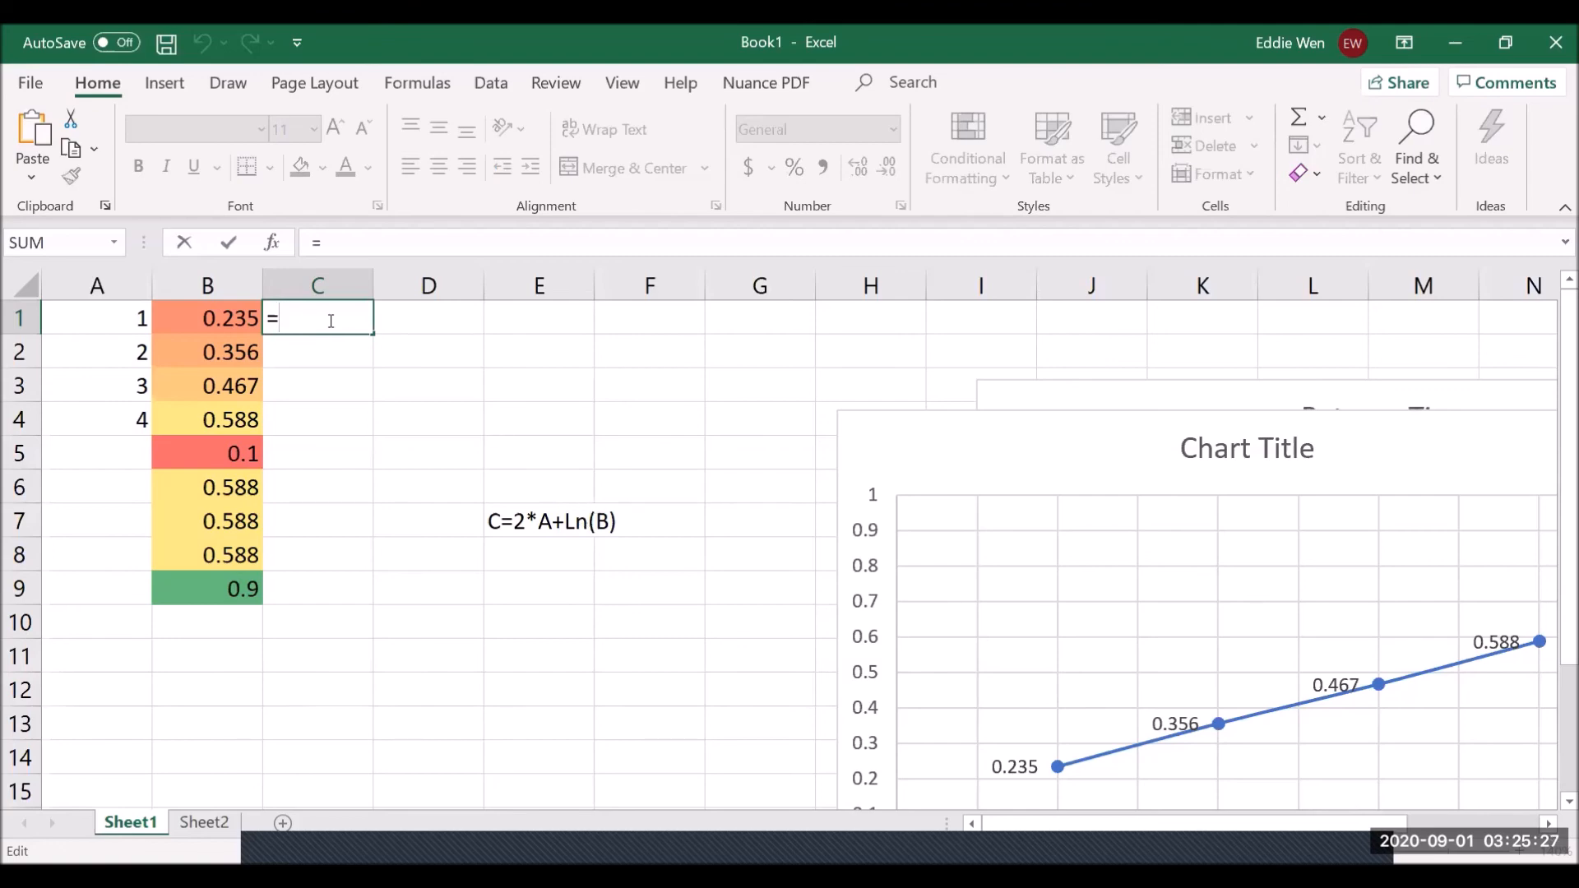
text(2*A(1))
text(+ln)
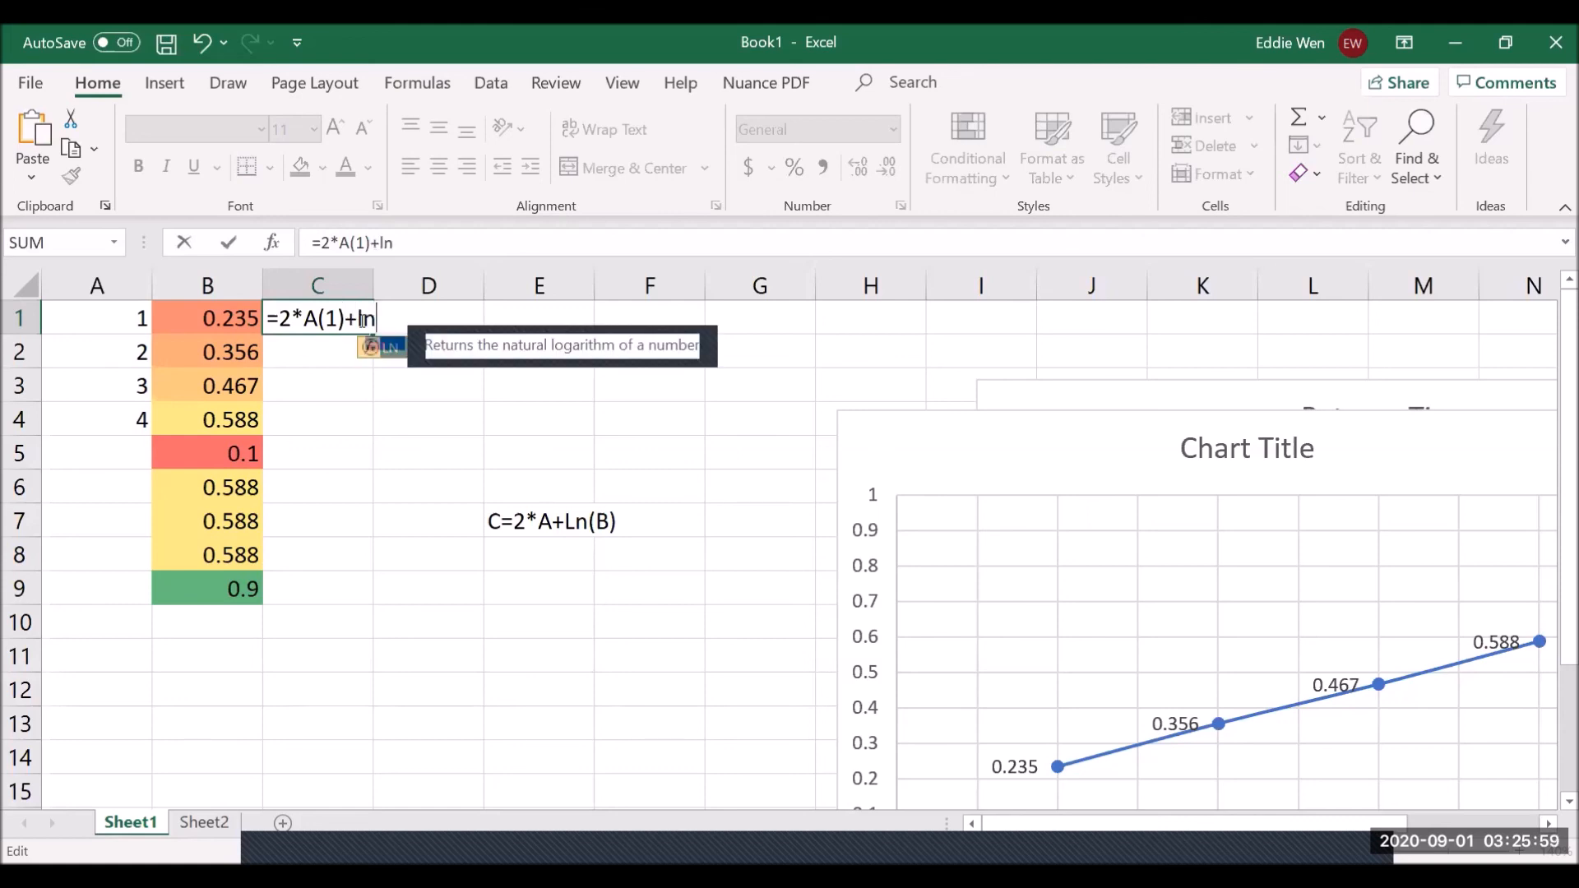
text(()
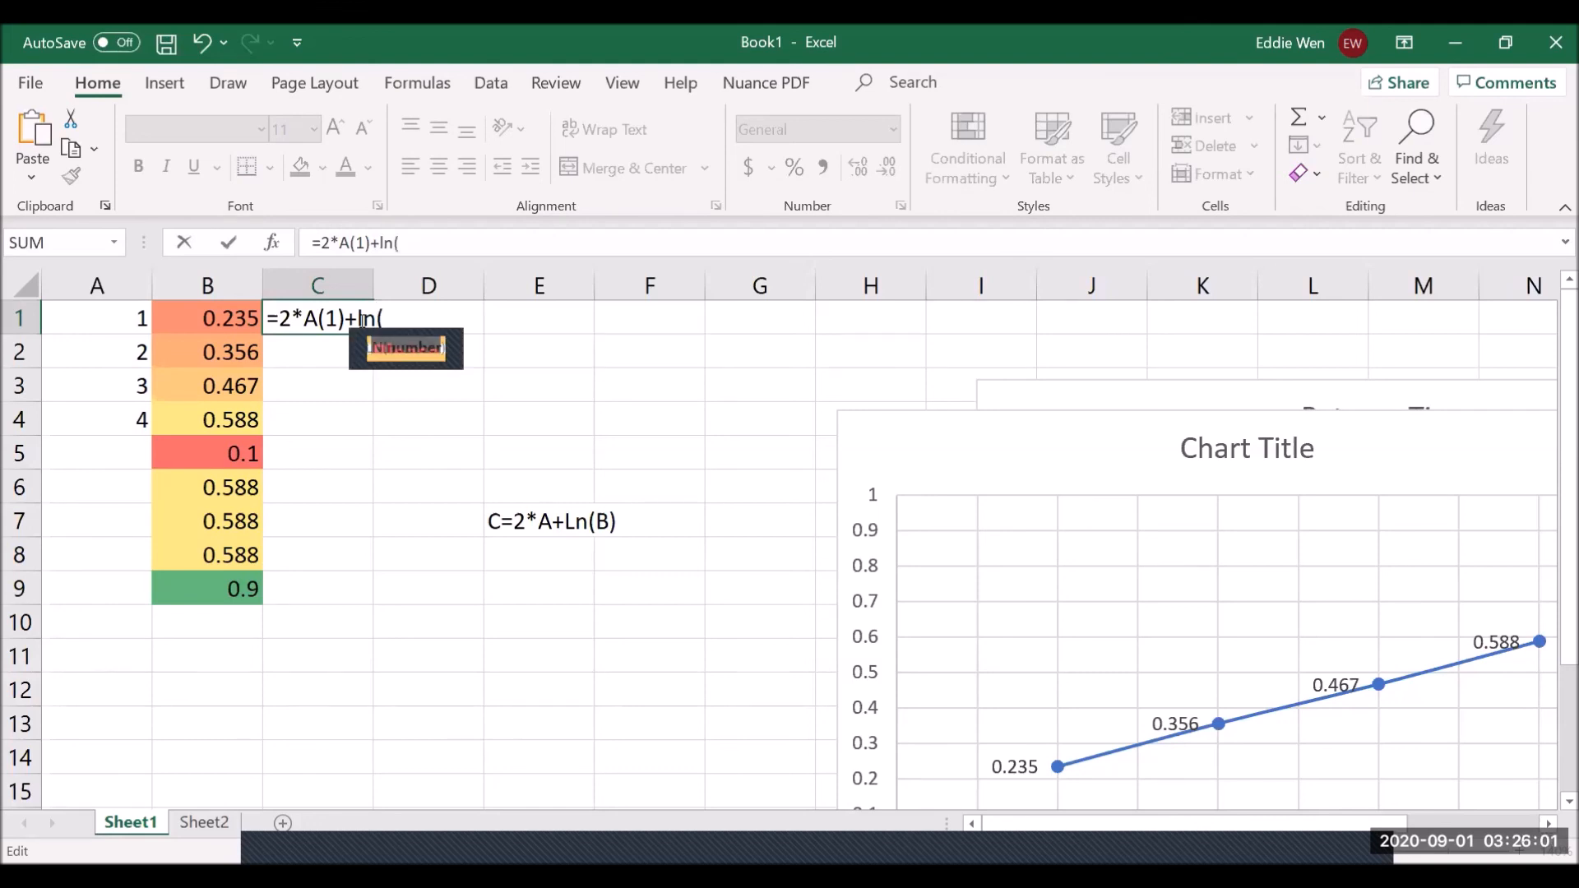
text(B)
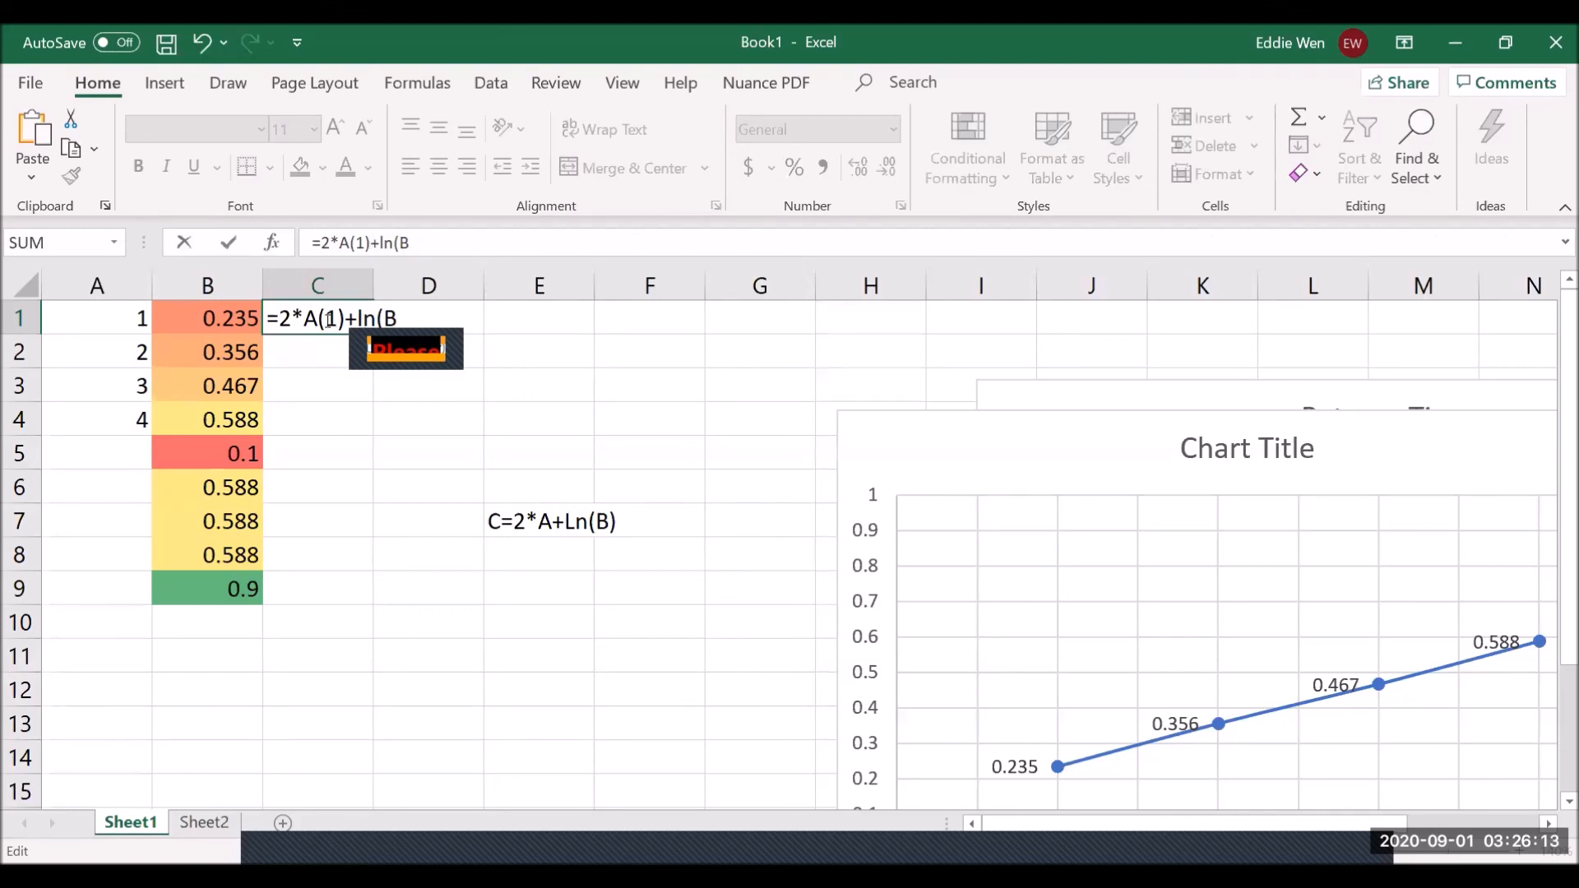
- Remove the brackets around the 1 and complete C1 as =2*A1+LN(B1), returning 0.55183
click(328, 319)
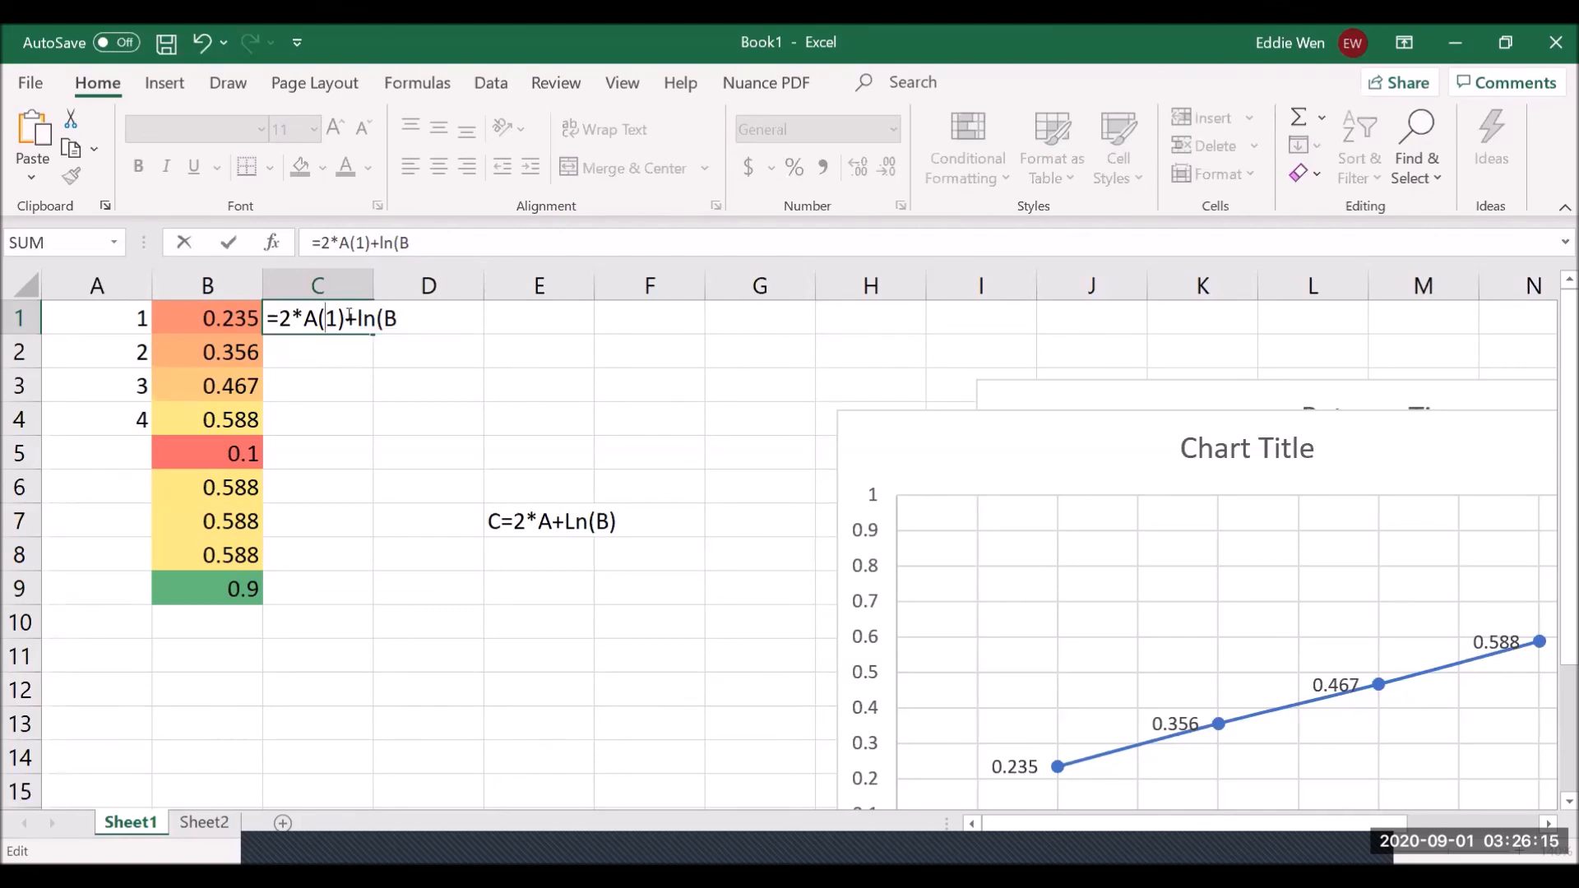
key(BackSpace)
key(Right)
key(Right)
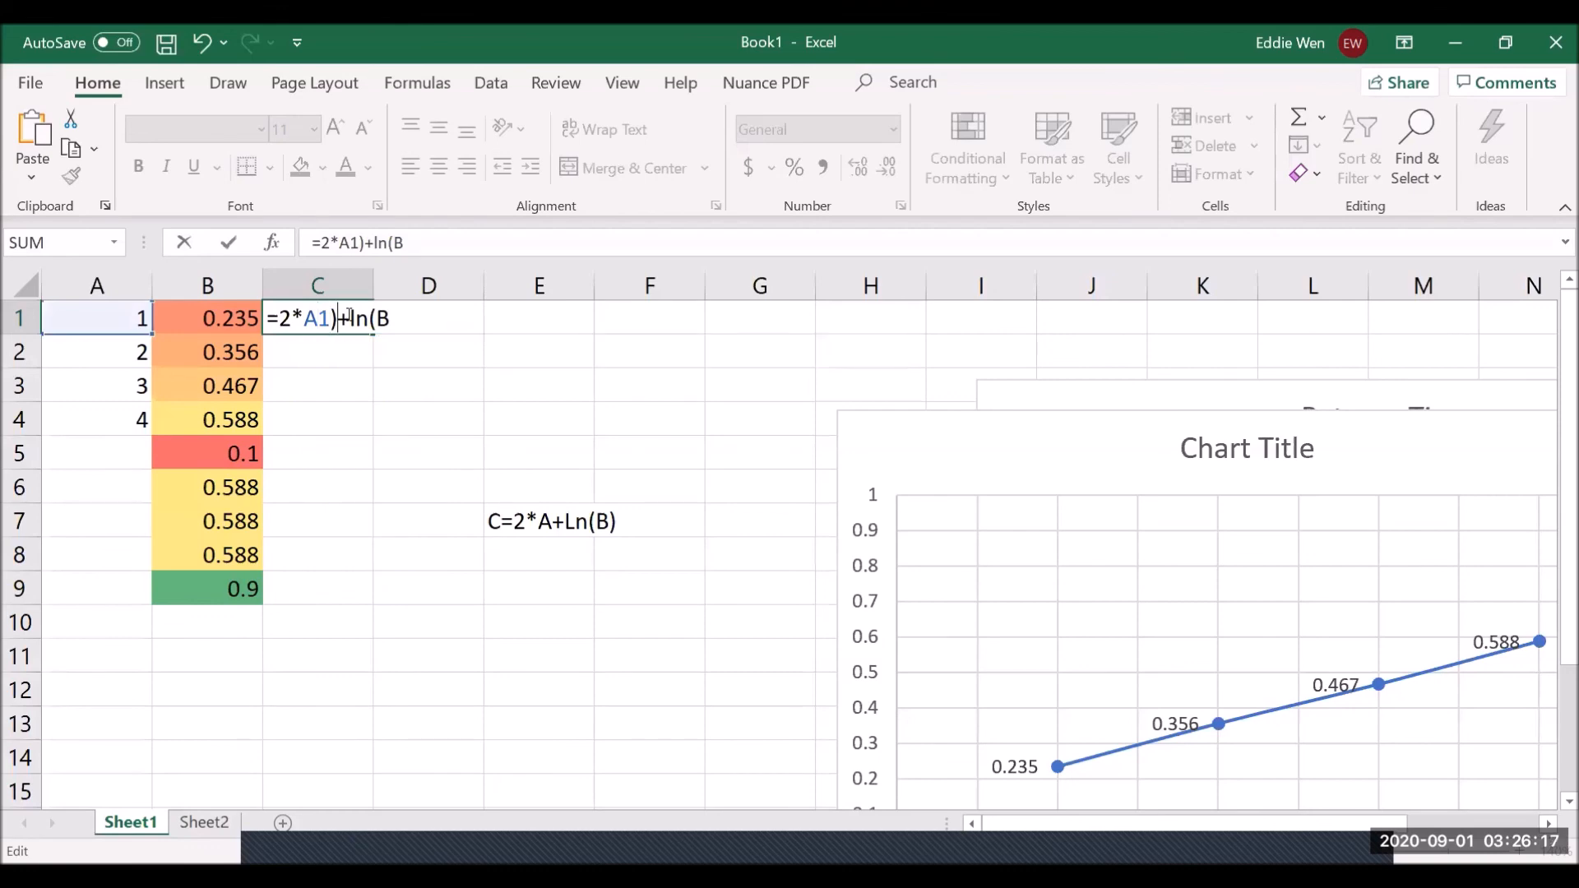
key(BackSpace)
key(Right)
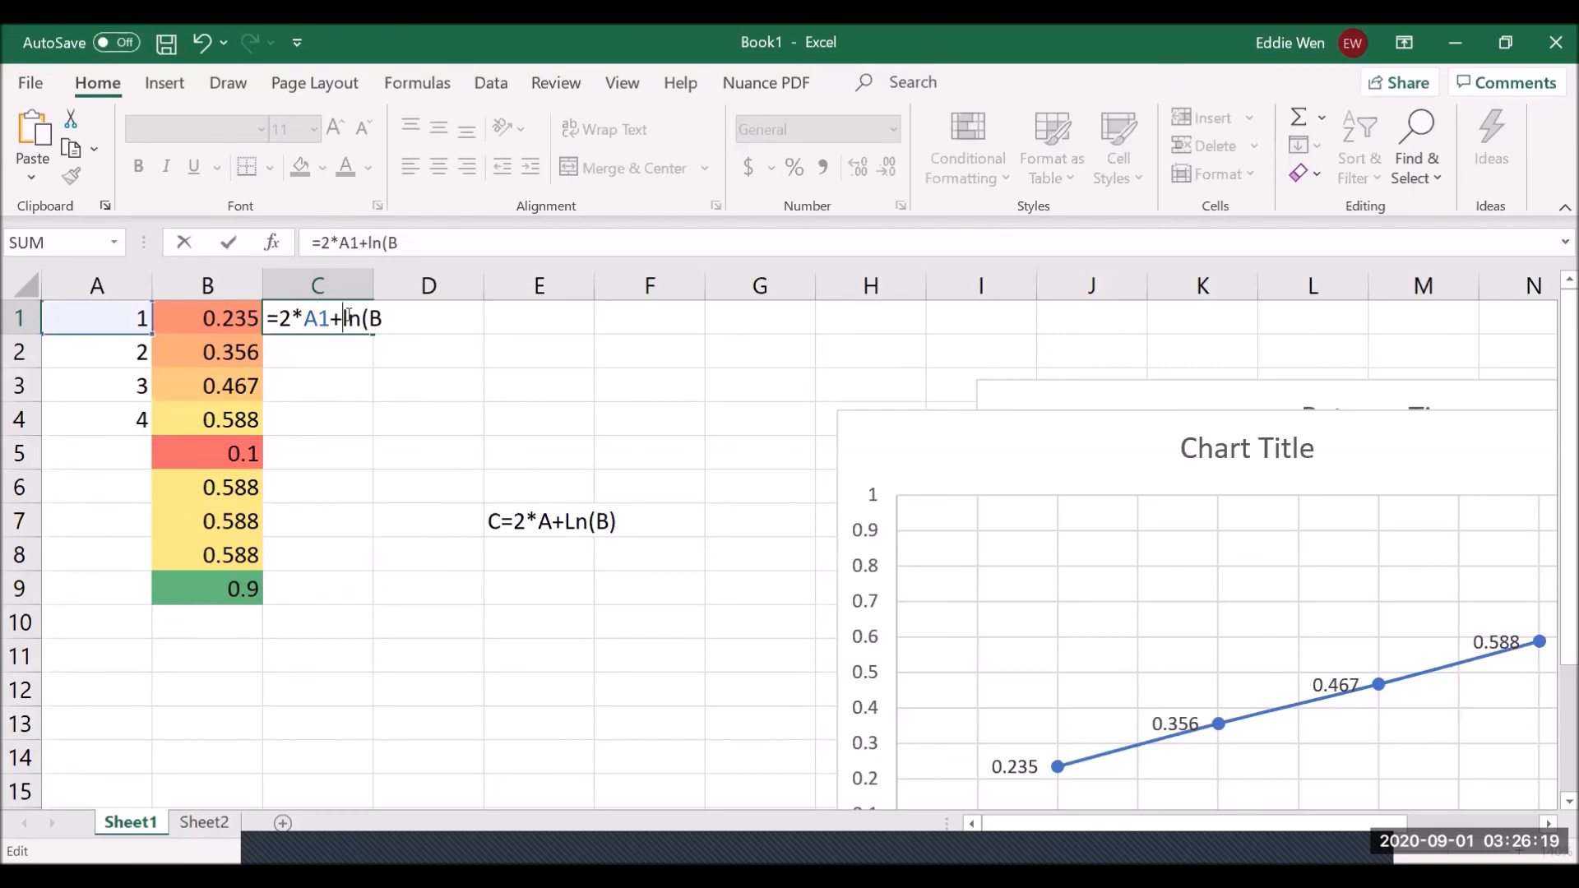
key(End)
text(1))
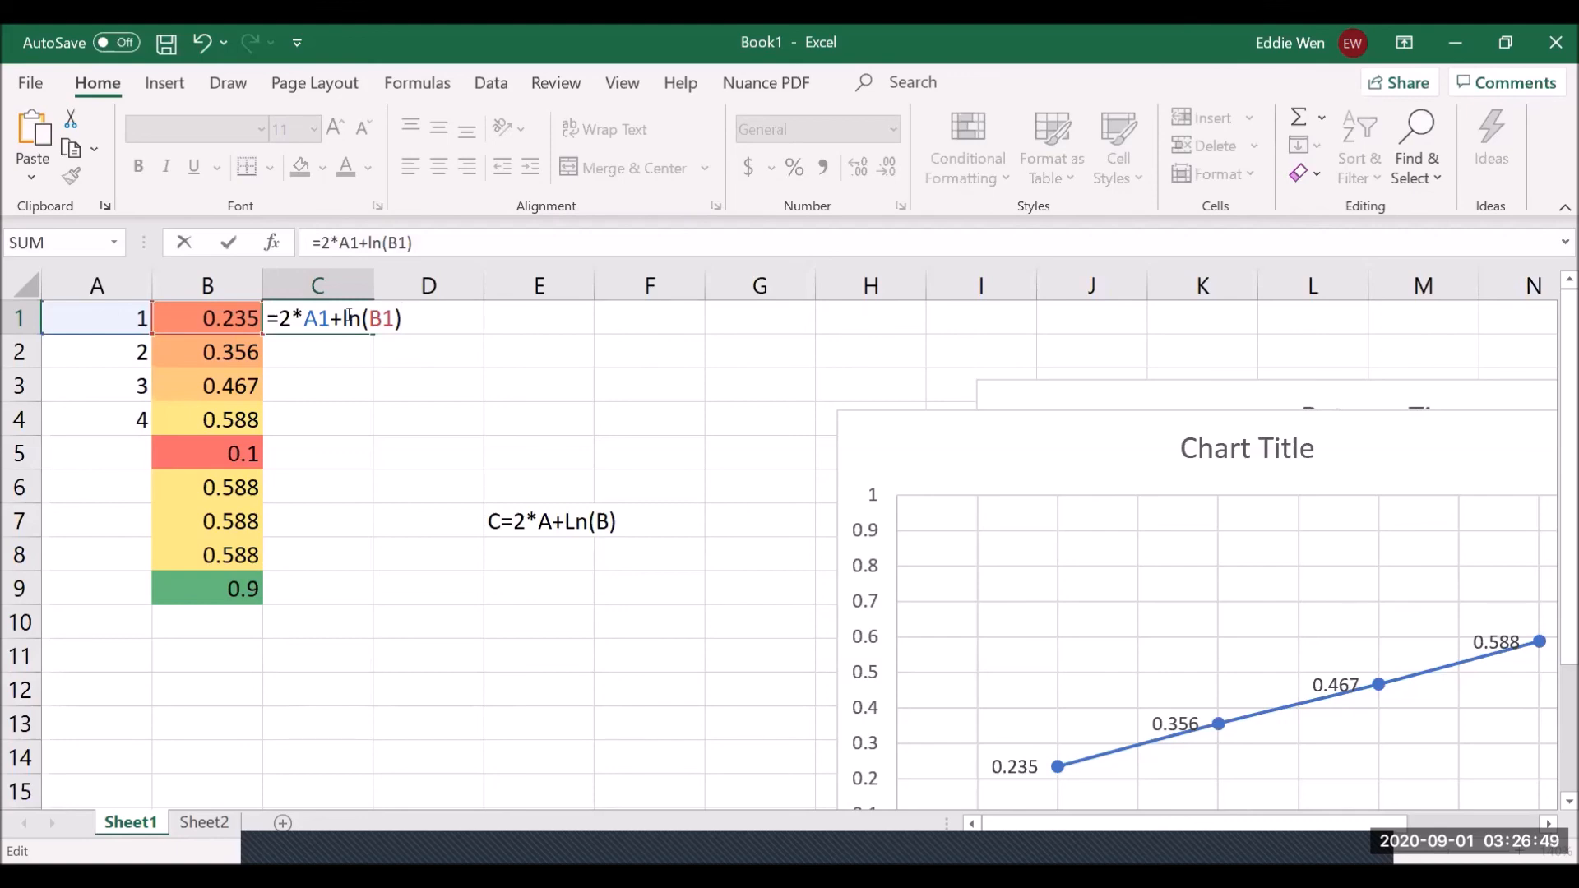
key(Return)
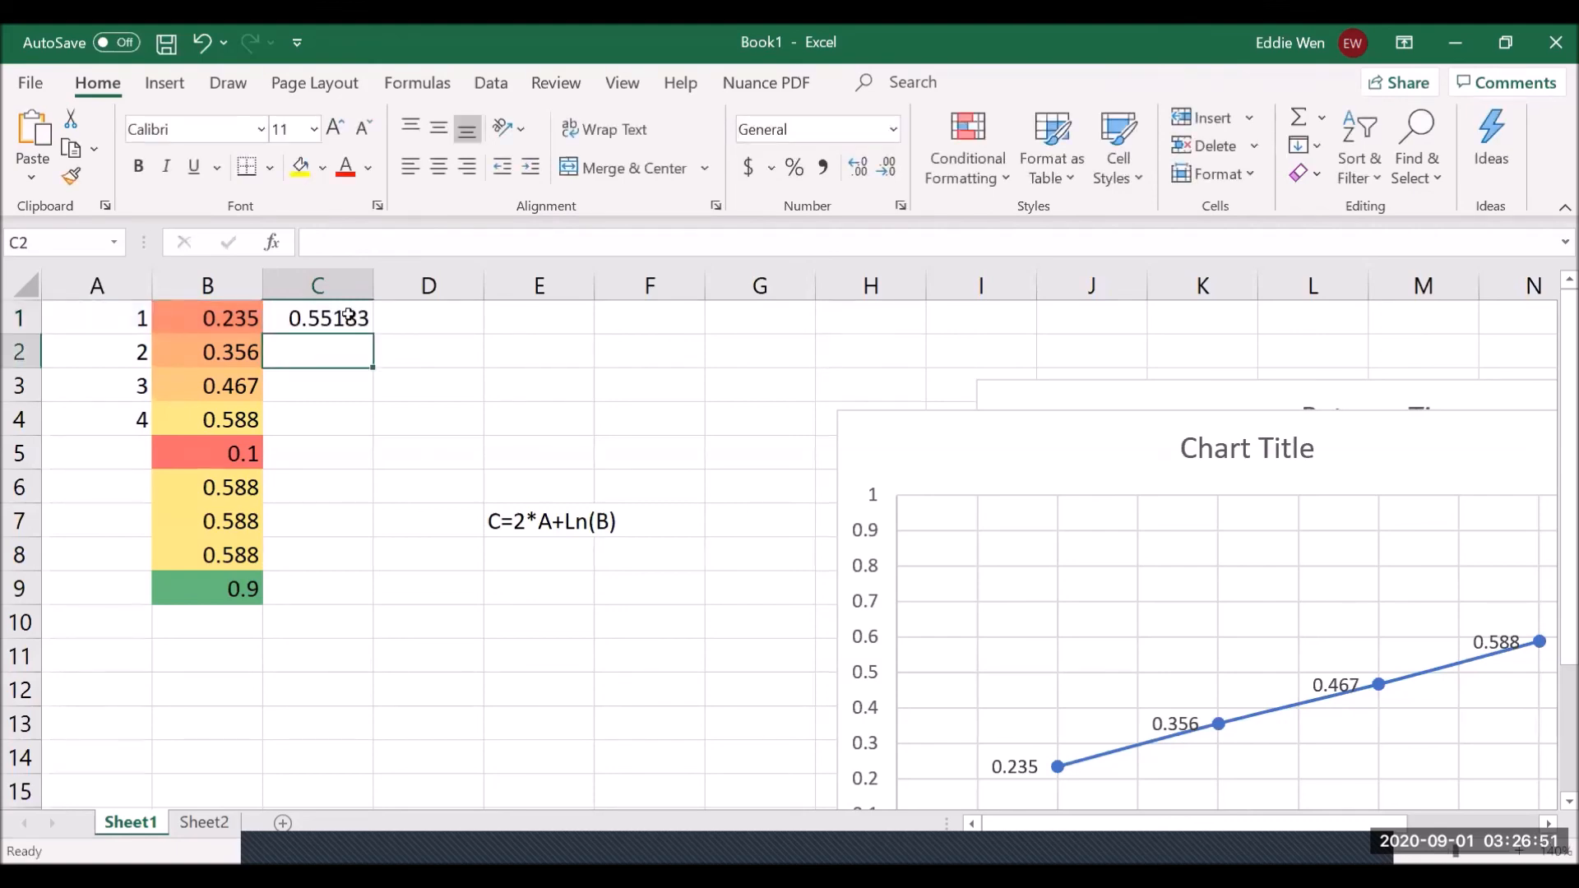
click(348, 316)
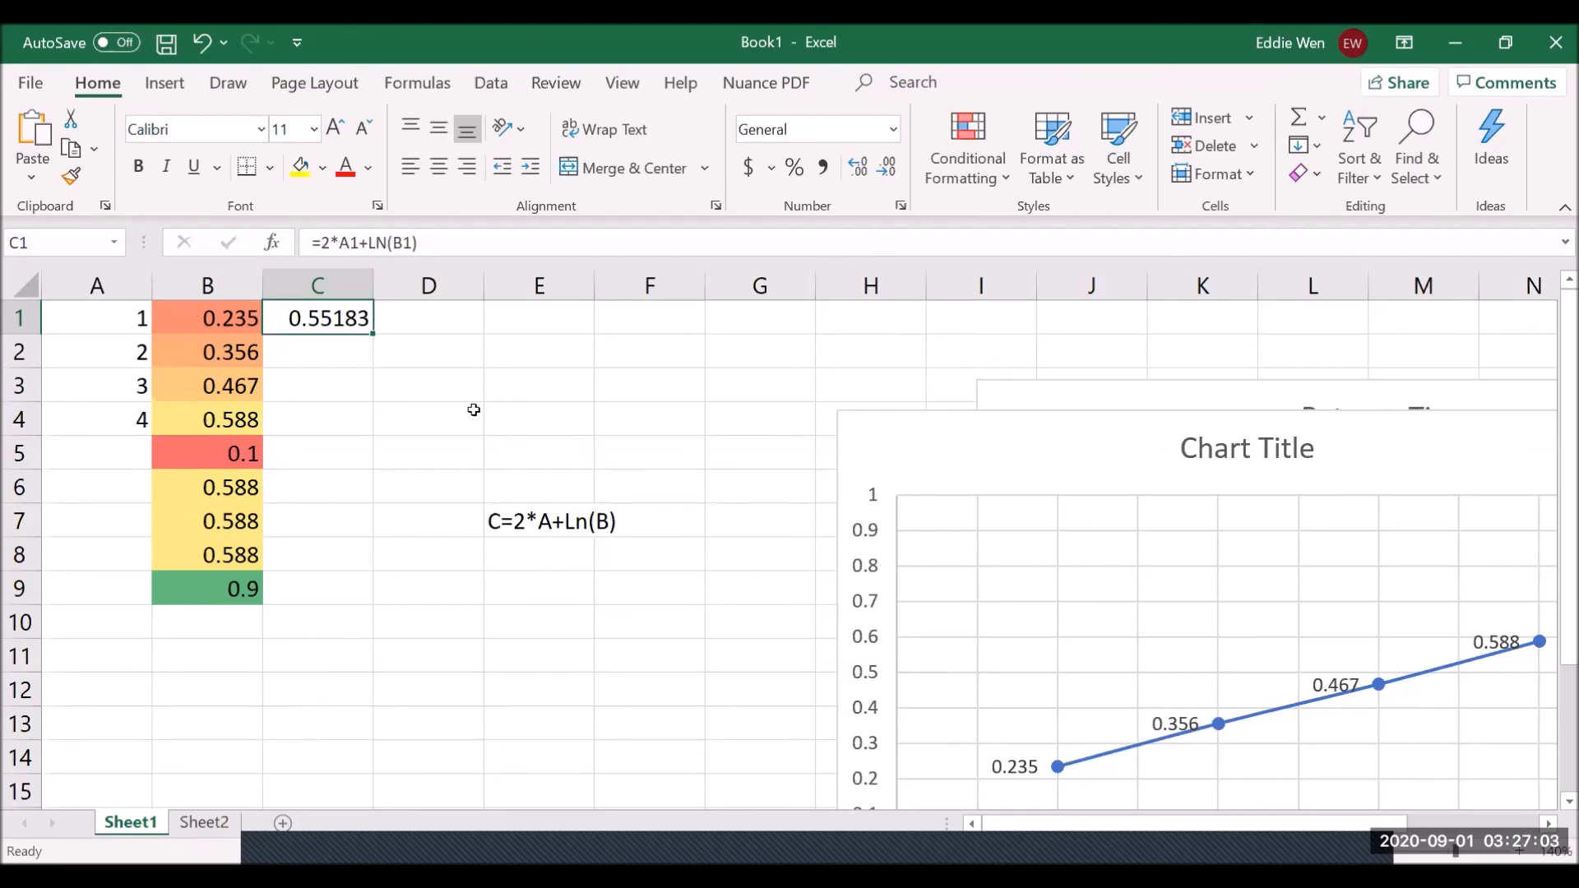
click(120, 324)
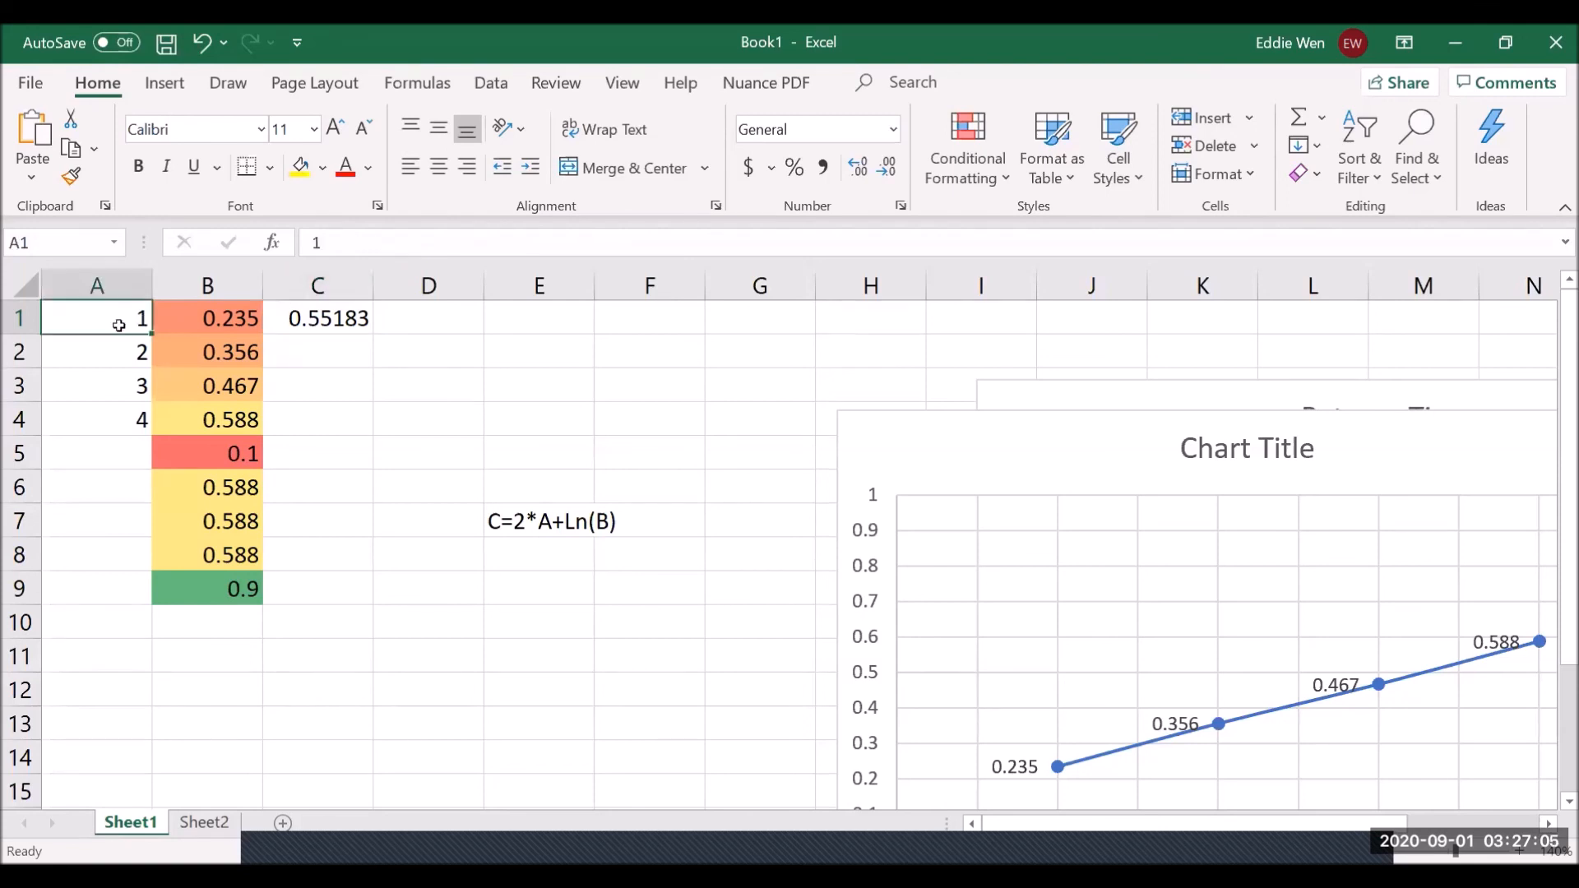
text(2)
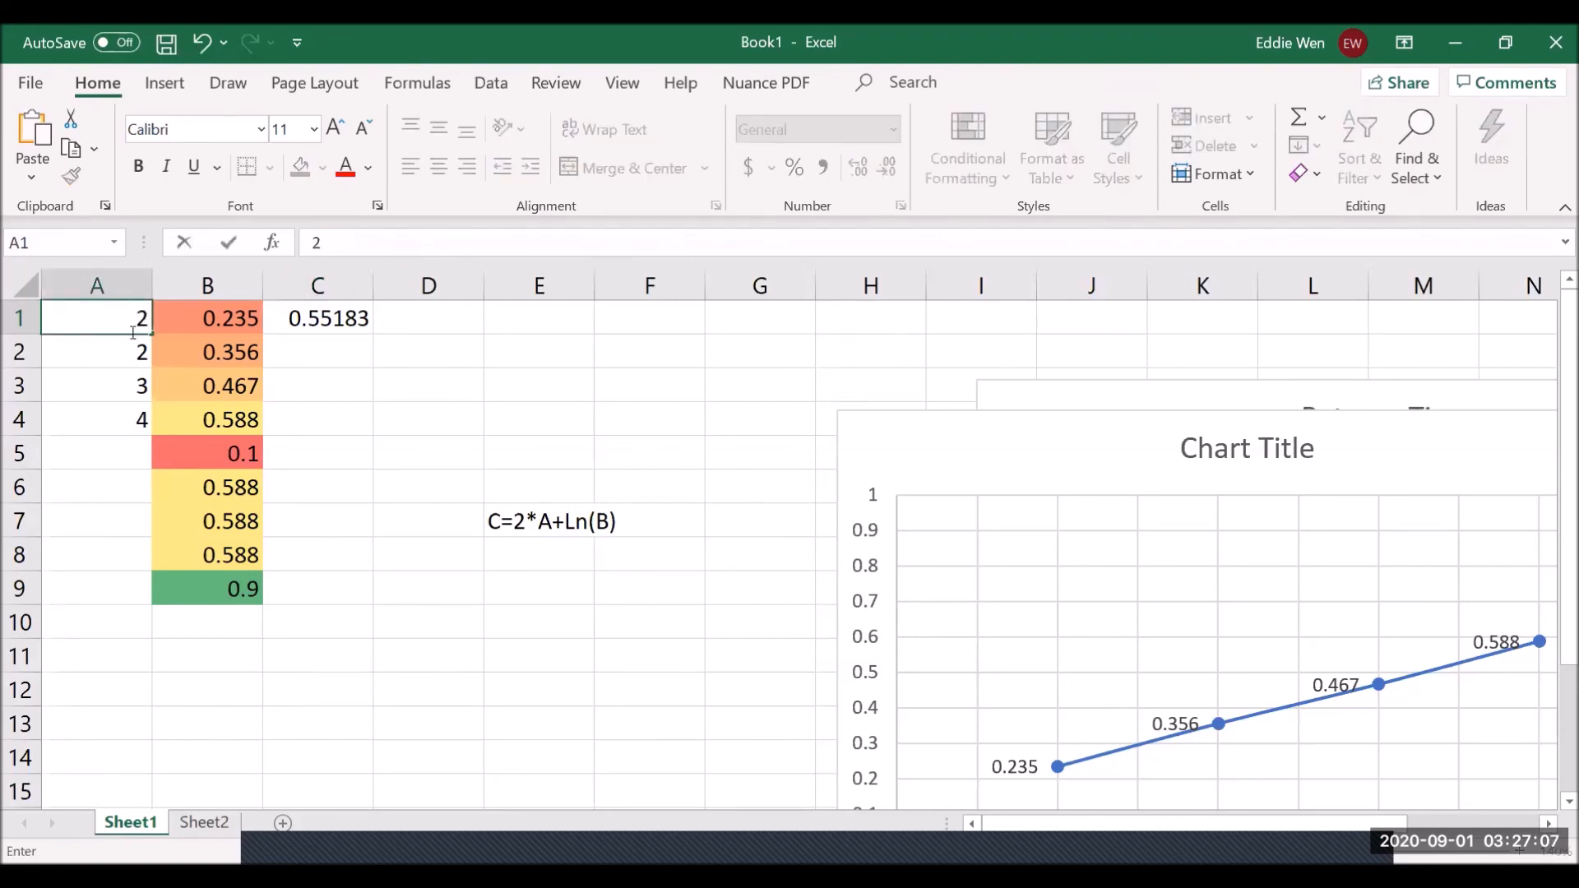
key(Return)
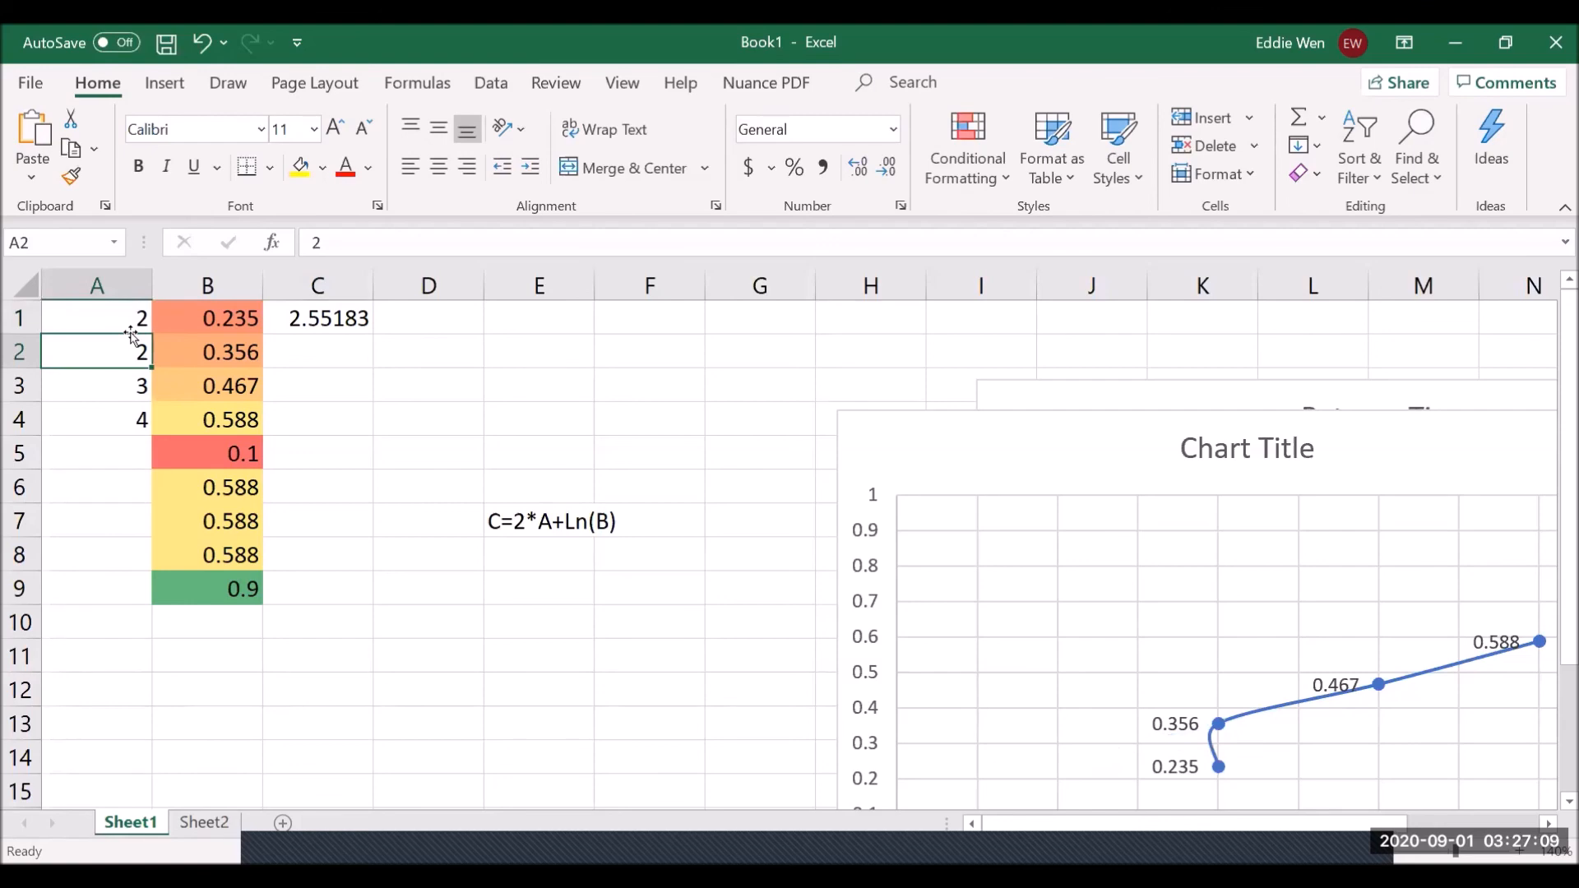
click(136, 310)
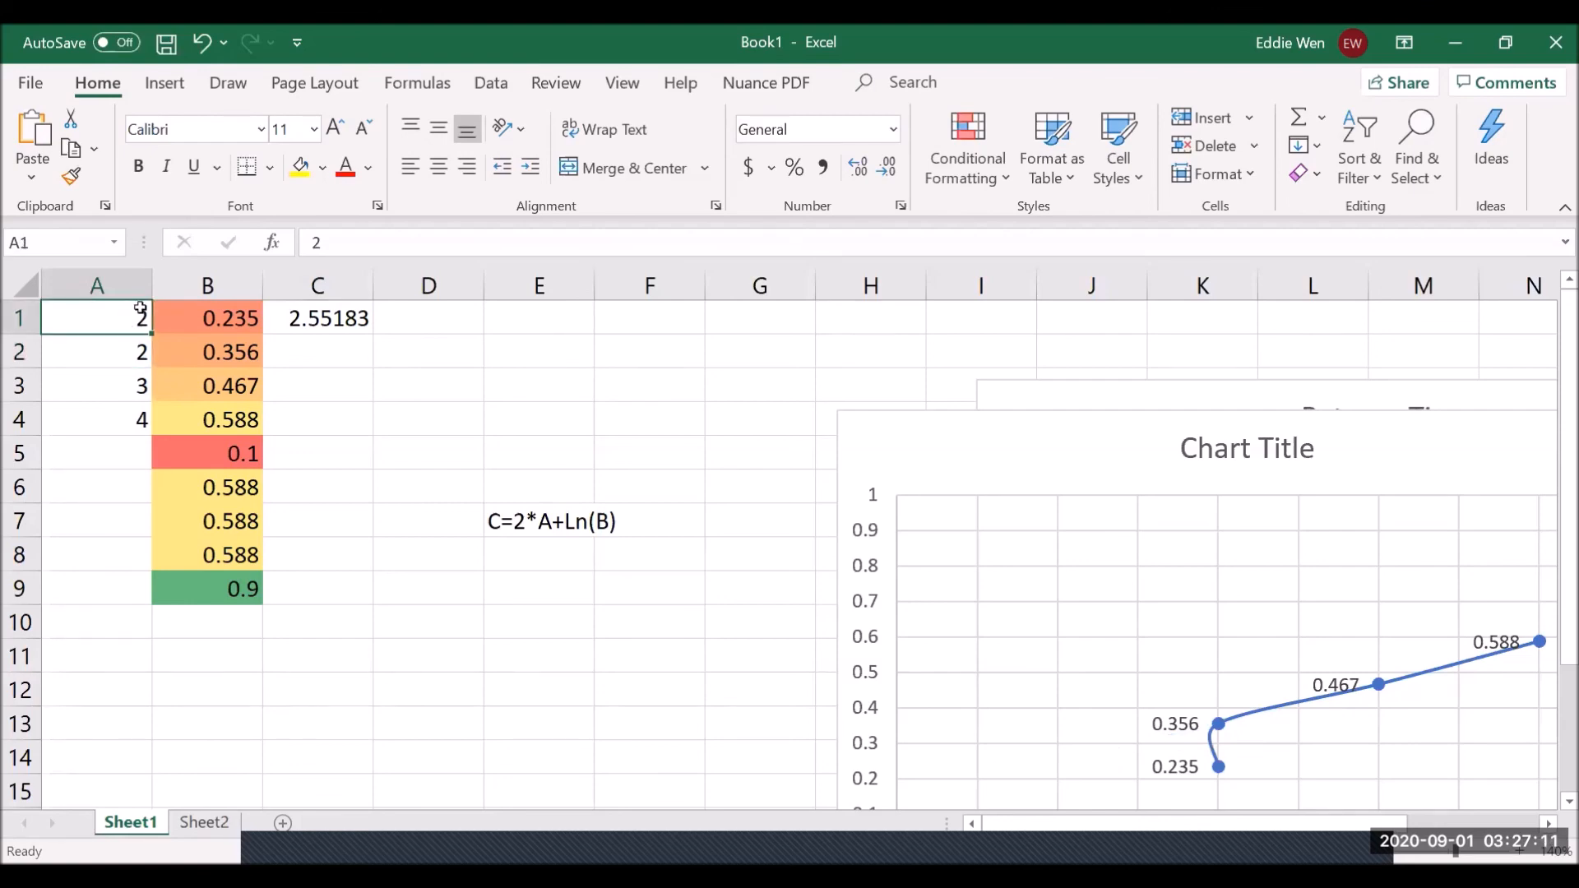
text(1)
key(Return)
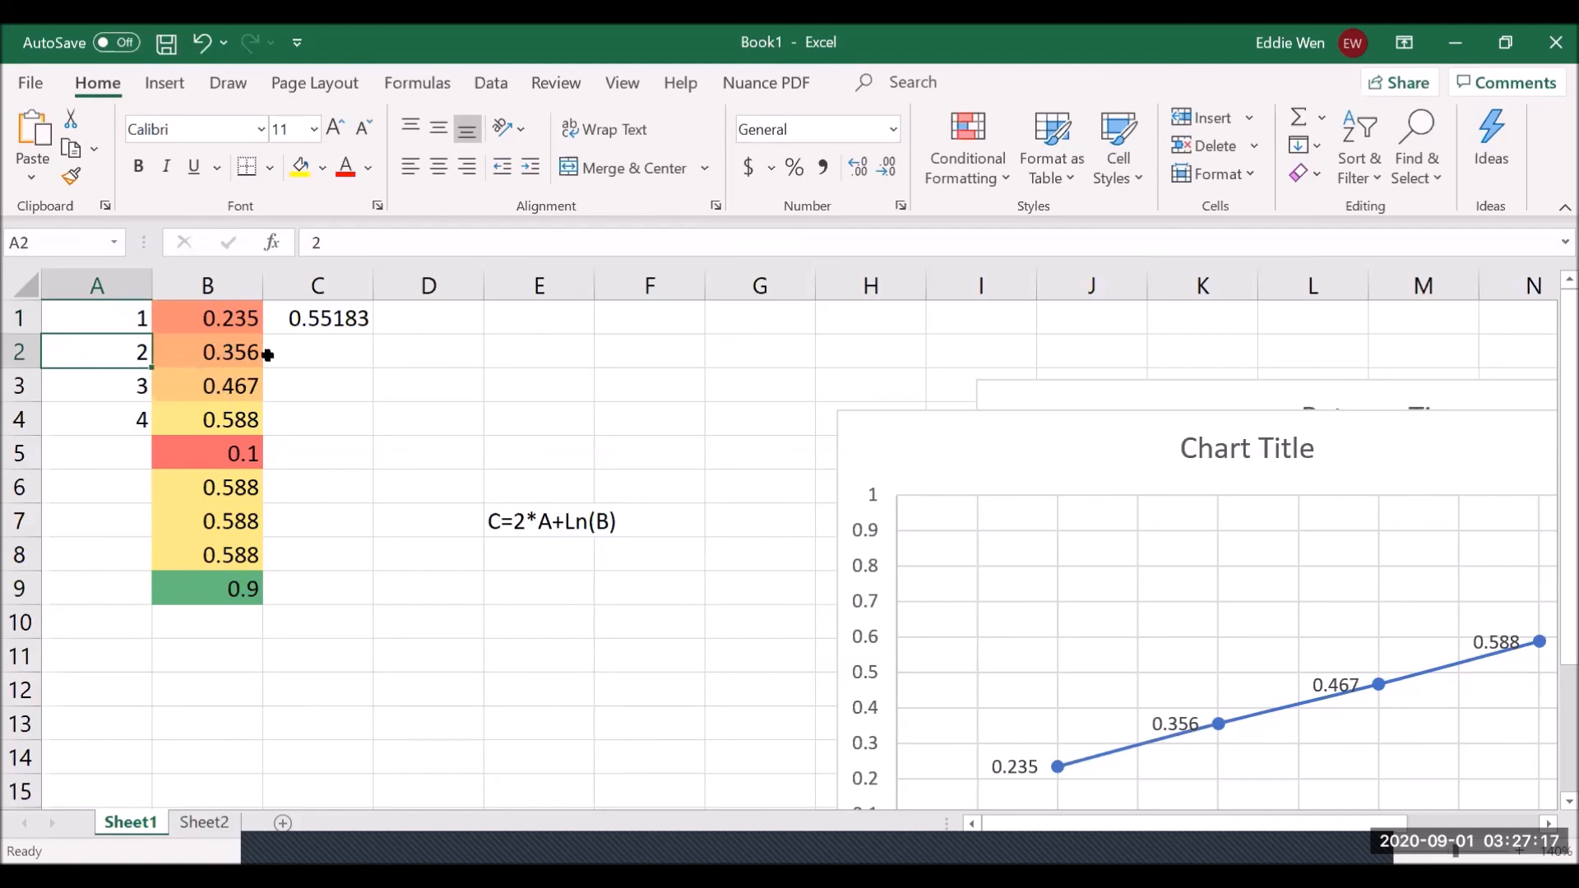
click(297, 322)
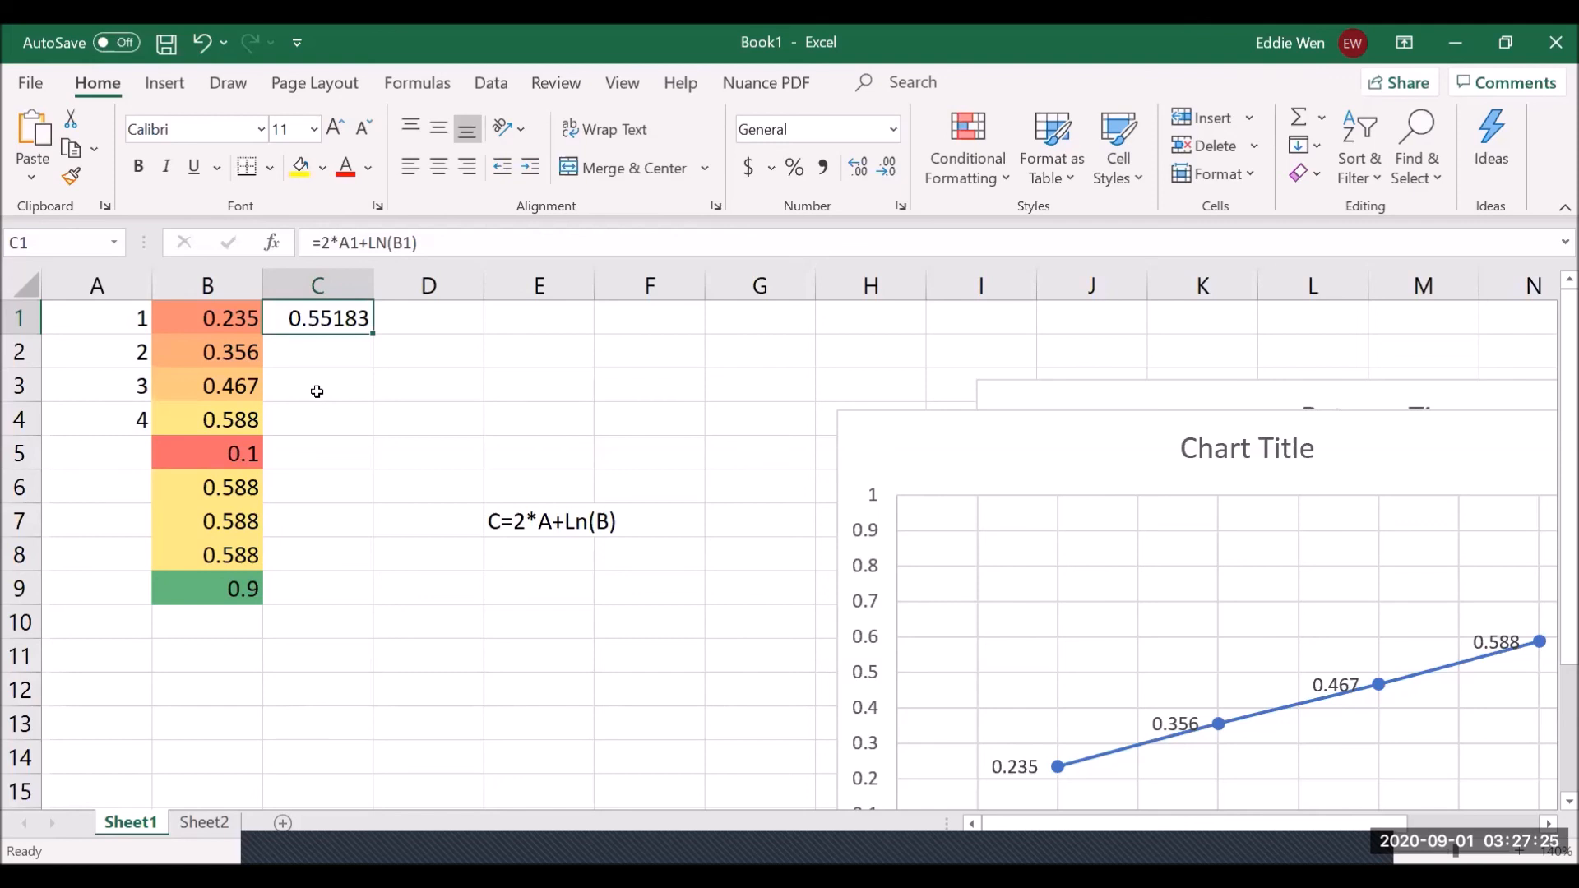
click(472, 340)
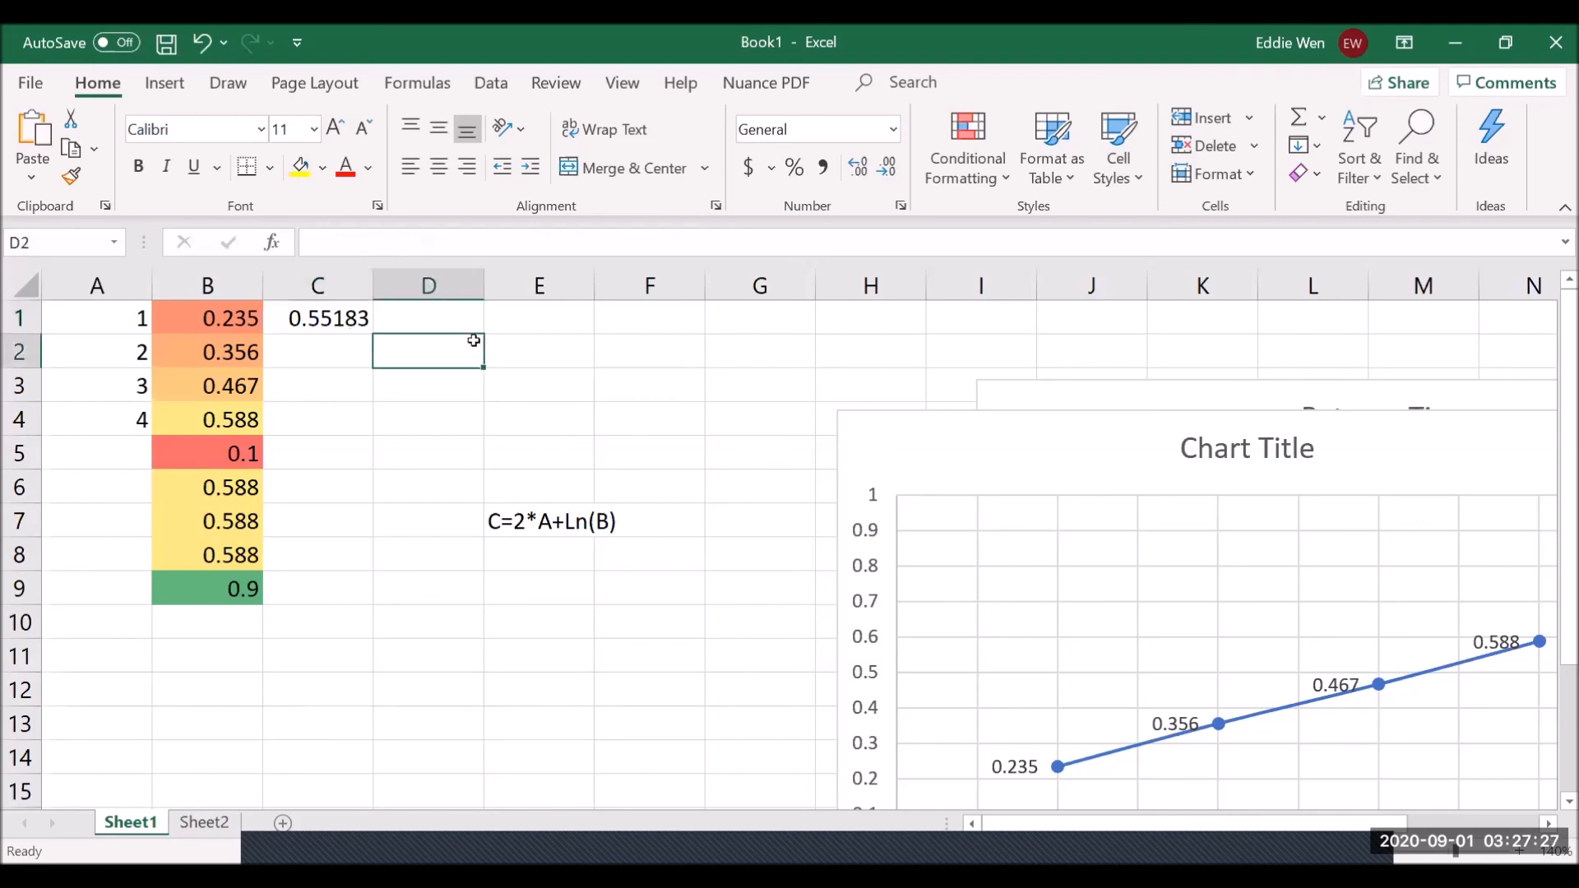
click(335, 321)
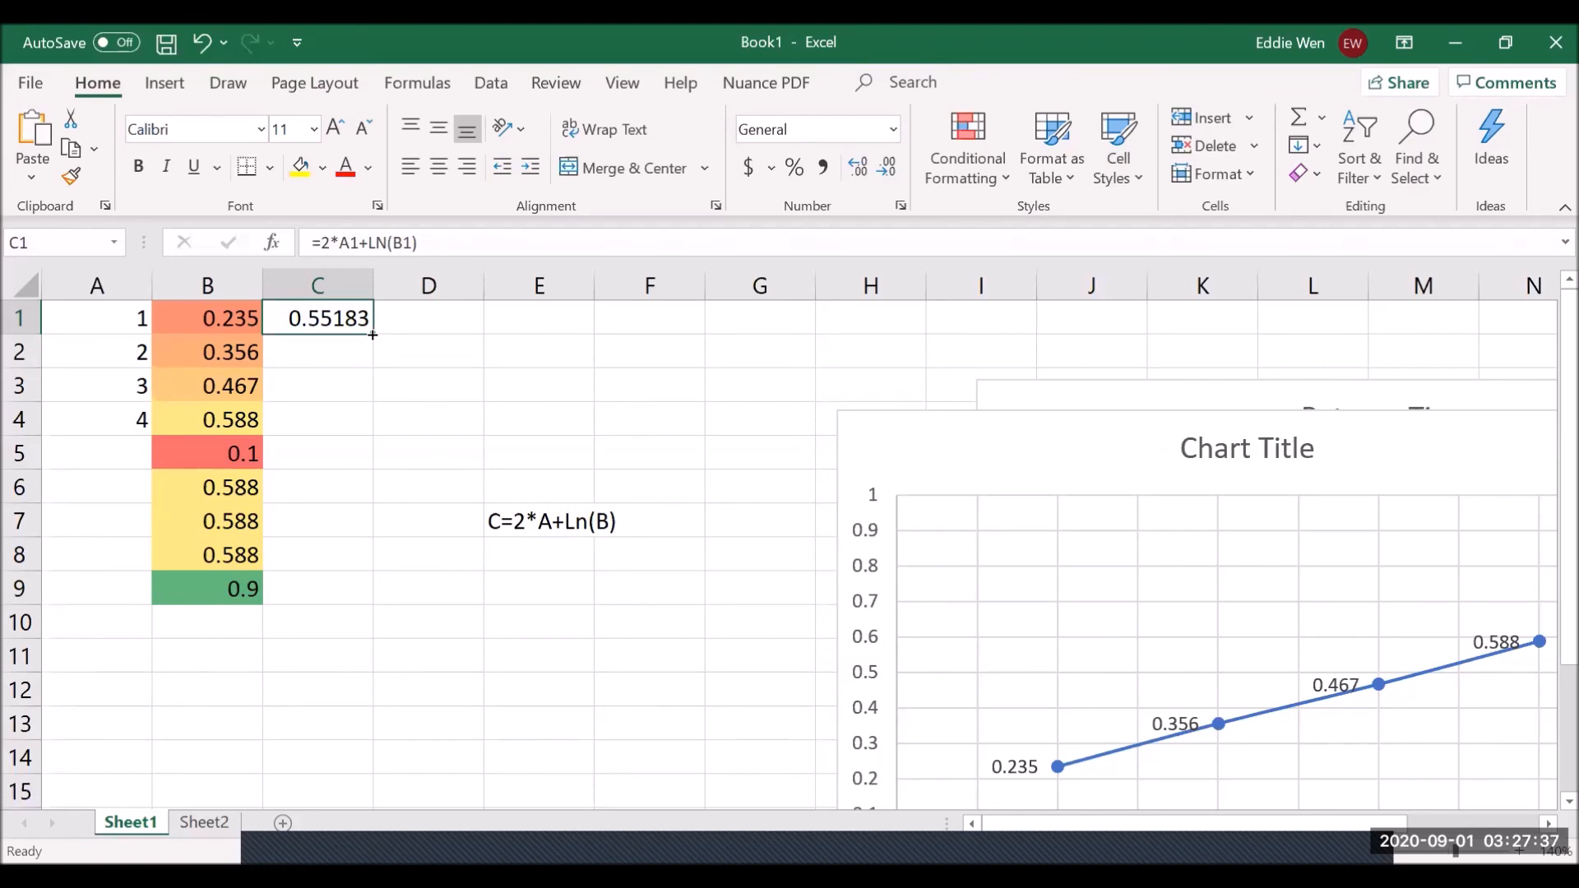
- Fill the C1 formula down to C9, giving values from 0.55183 down to -0.10536
drag(373, 335, 387, 596)
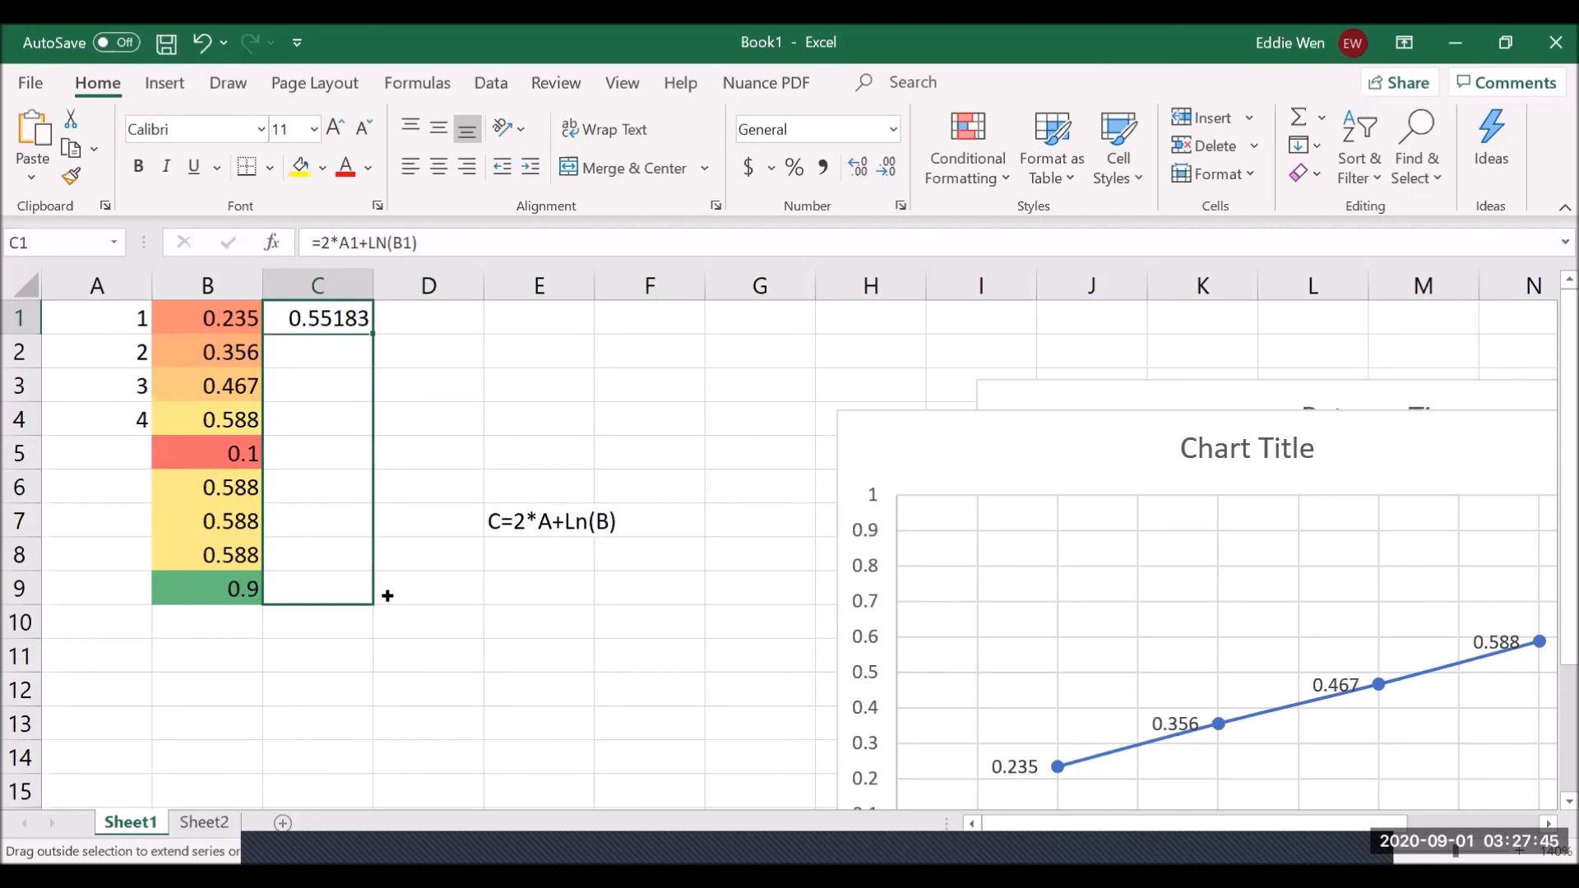
drag(388, 595, 407, 583)
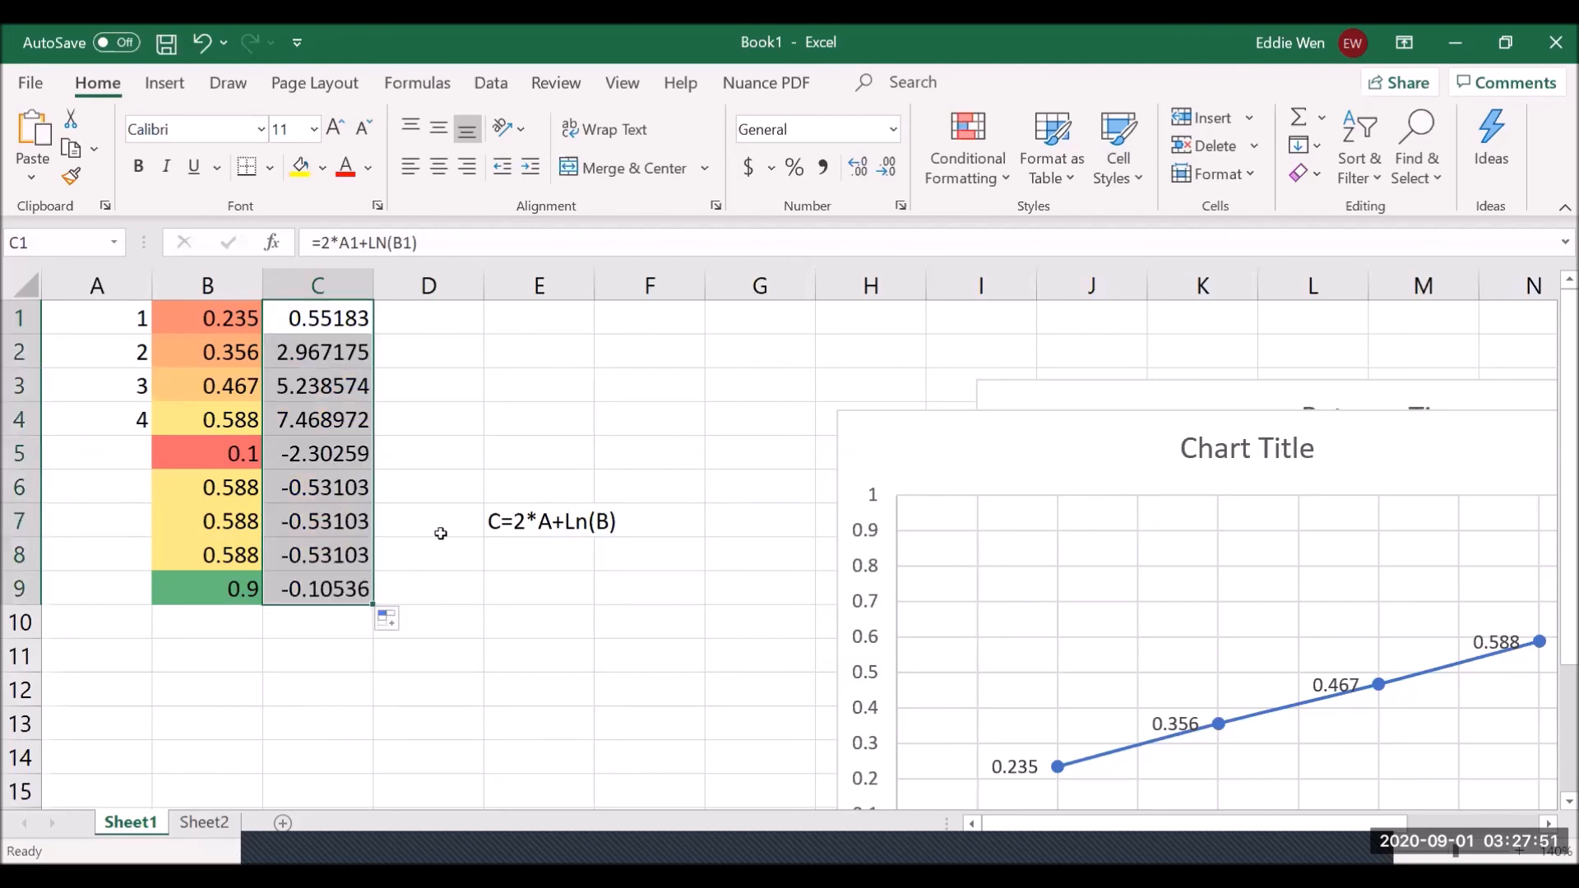
click(346, 313)
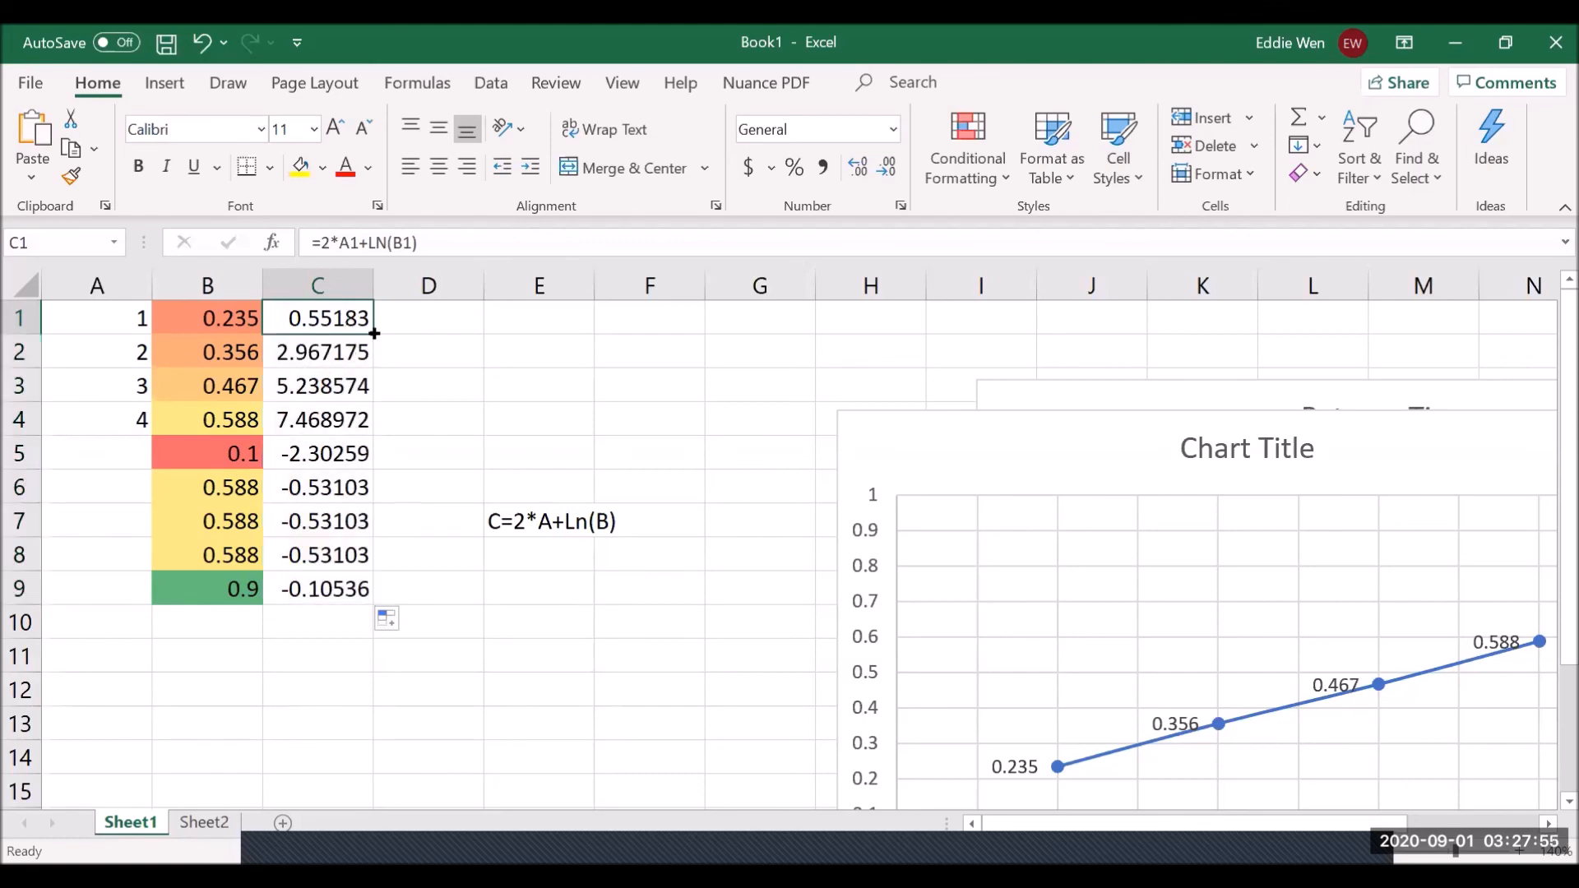